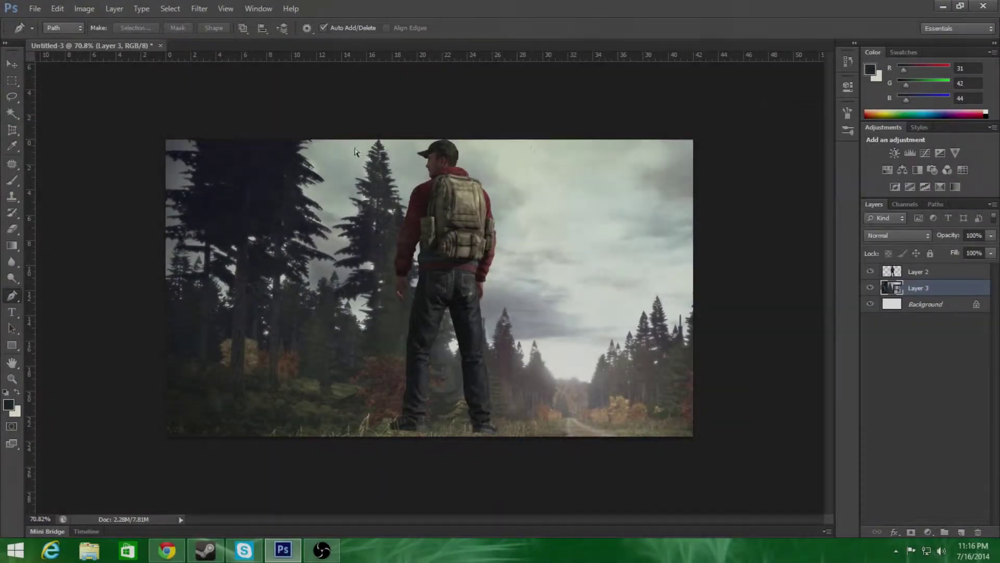
# Scale the forest road background from the top-left corner to fill the canvas.
pyautogui.hotkey('ctrl', 't')
pyautogui.moveTo(185, 155)
pyautogui.mouseDown()
pyautogui.moveTo(232, 193)
pyautogui.moveTo(173, 144)
pyautogui.mouseUp()
pyautogui.moveTo(760, 414); pyautogui.dragTo(760, 437)
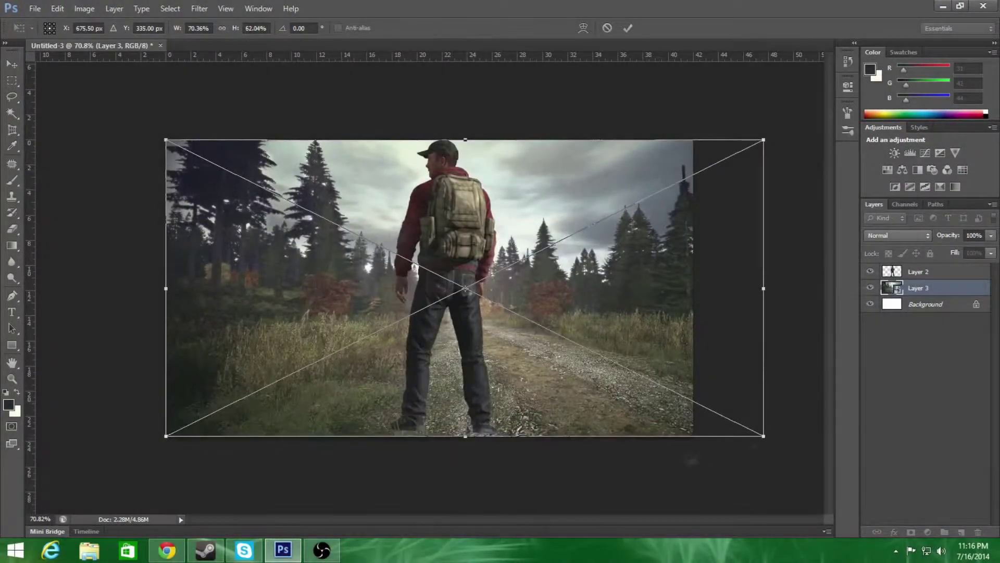
pyautogui.press('Return')
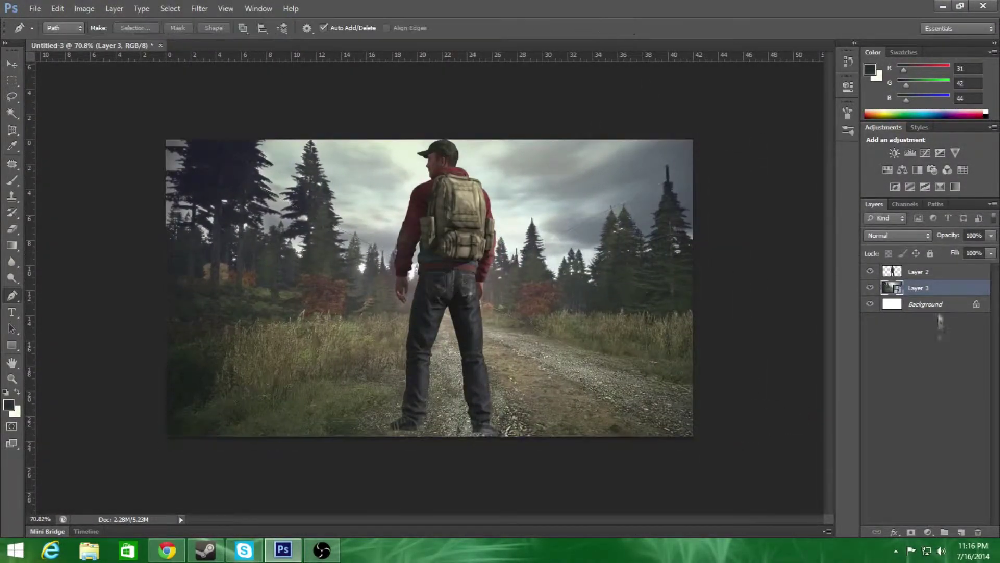
# Convert the survivor layer to a Smart Object, narrow it and move it right of the road.
pyautogui.rightClick(936, 272)
pyautogui.press('Escape')
pyautogui.hotkey('ctrl', 't')
pyautogui.rightClick(922, 271)
pyautogui.click(833, 185)
pyautogui.hotkey('ctrl', 't')
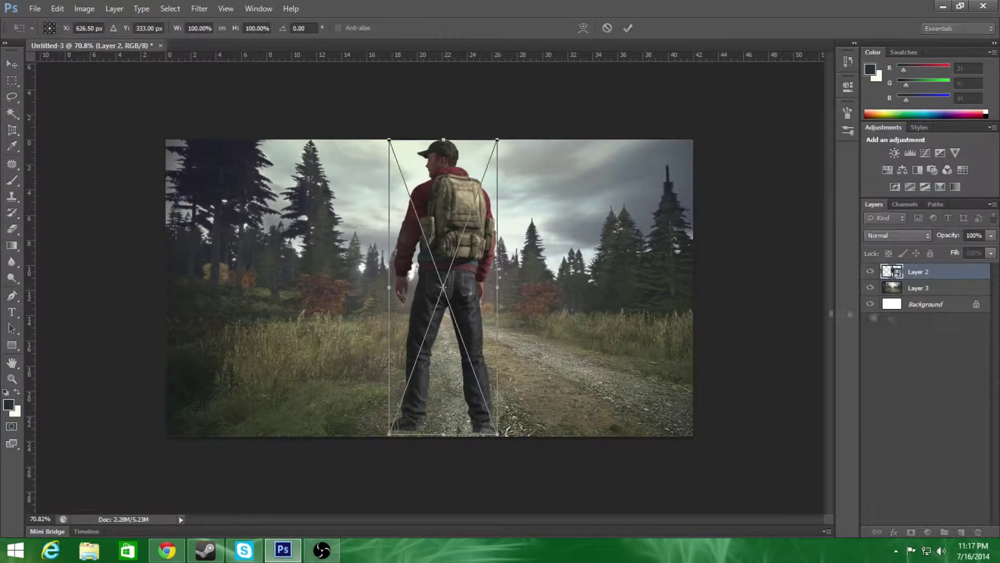
pyautogui.moveTo(443, 139)
pyautogui.mouseDown()
pyautogui.moveTo(456, 255)
pyautogui.moveTo(455, 171)
pyautogui.mouseUp()
pyautogui.moveTo(464, 313); pyautogui.dragTo(594, 312)
pyautogui.click(627, 28)
# Rasterize the survivor layer back to pixels.
pyautogui.press('p')
pyautogui.rightClick(938, 272)
pyautogui.click(850, 292)
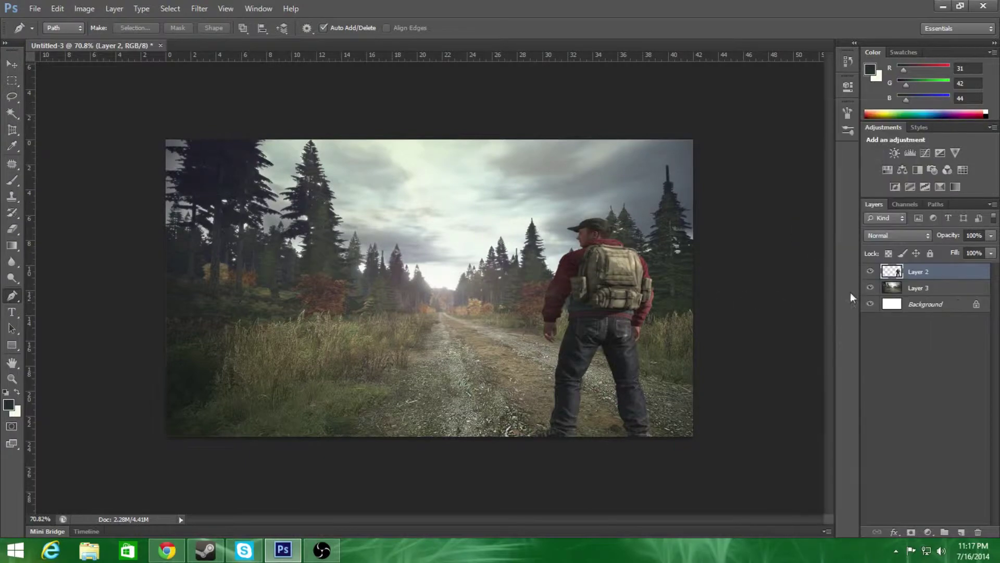
pyautogui.click(932, 289)
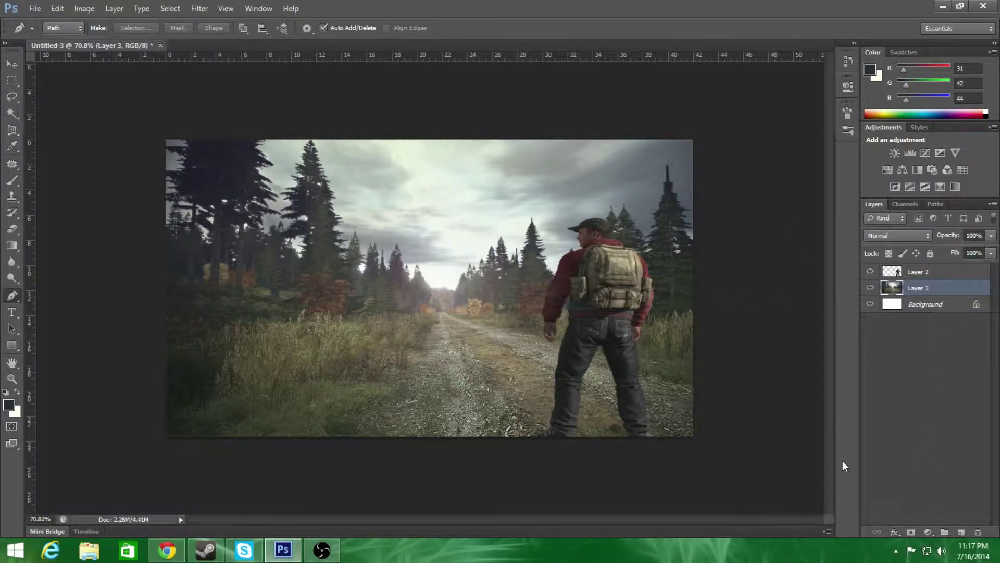
# Add a Hue/Saturation adjustment to the scene with Hue +12 and Saturation +45.
pyautogui.click(902, 170)
pyautogui.moveTo(741, 163); pyautogui.dragTo(749, 163)
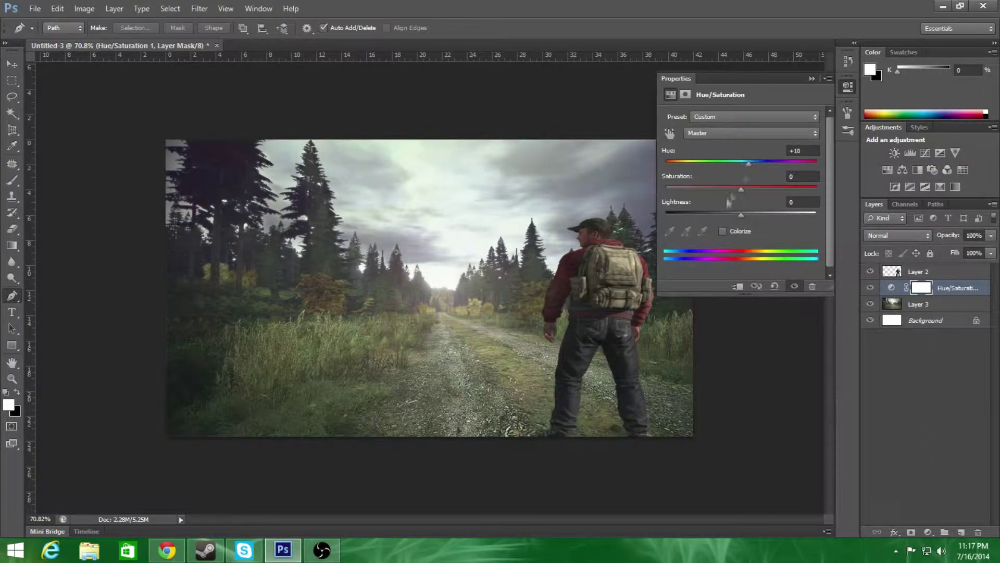
pyautogui.moveTo(741, 213)
pyautogui.mouseDown()
pyautogui.moveTo(775, 189)
pyautogui.moveTo(746, 164)
pyautogui.mouseUp()
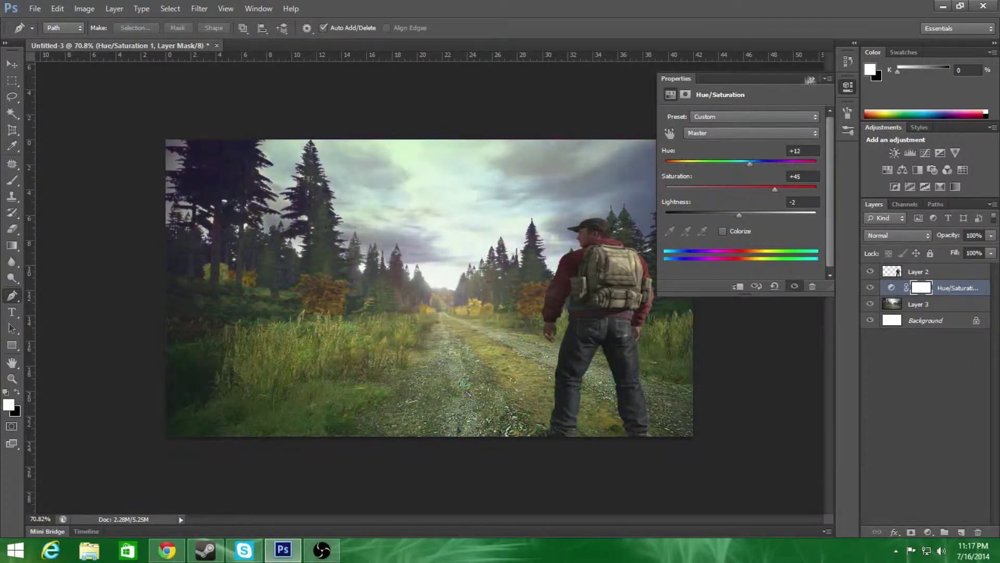
pyautogui.click(848, 86)
pyautogui.hotkey('ctrl', '0')
# Add a second Hue/Saturation adjustment masked to the survivor, with Lightness -13.
pyautogui.click(916, 272)
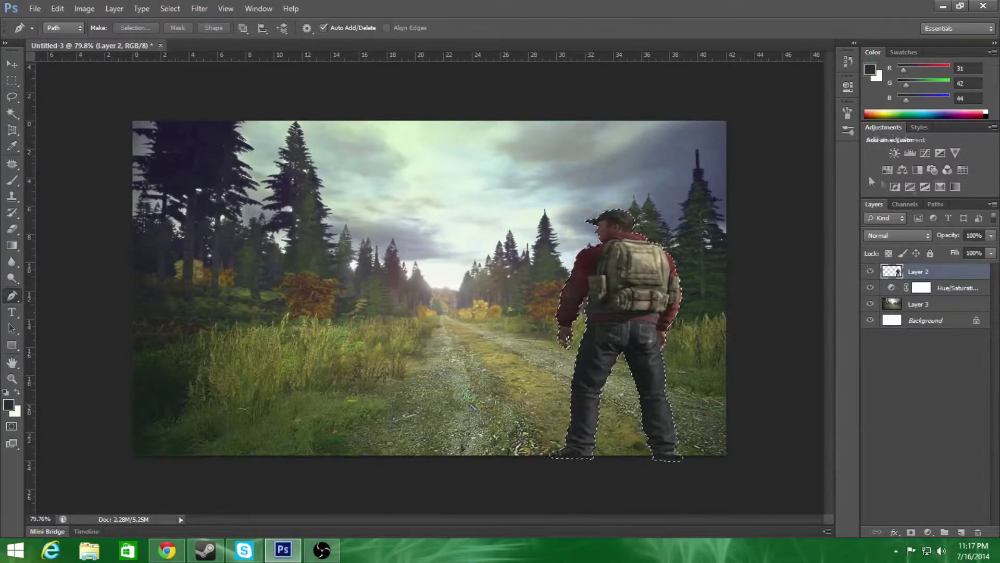
pyautogui.click(902, 170)
pyautogui.moveTo(747, 214); pyautogui.dragTo(731, 214)
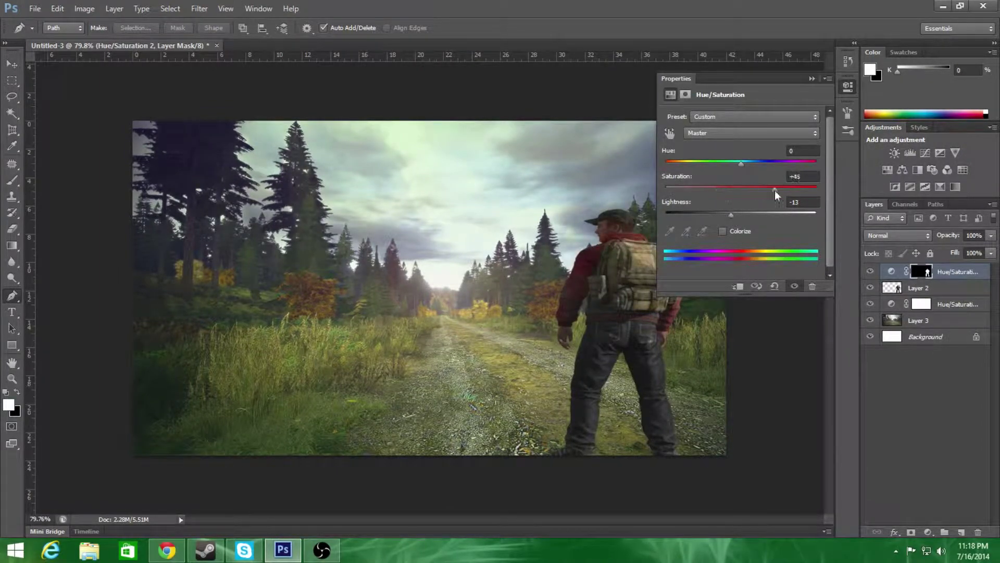
pyautogui.click(811, 78)
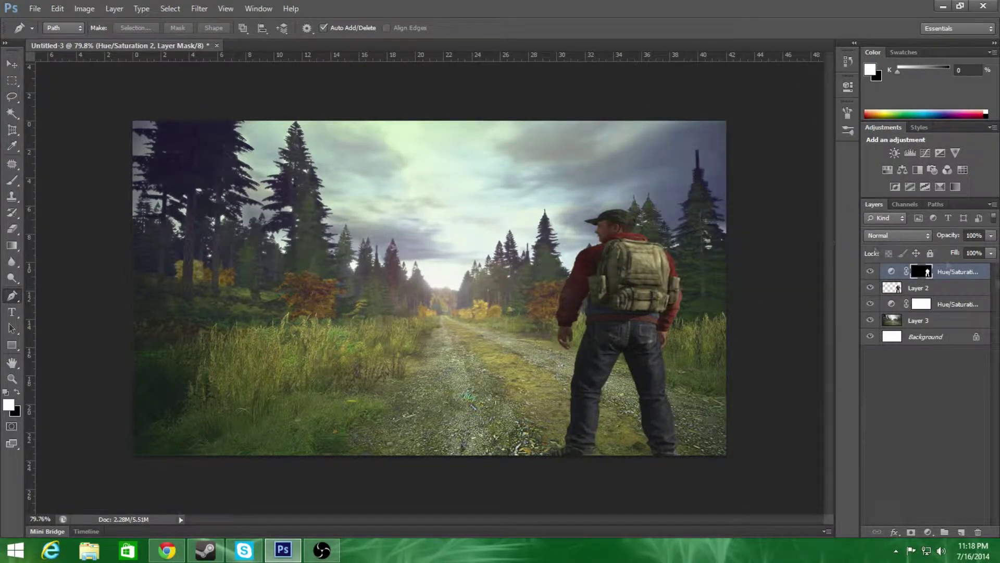
pyautogui.click(938, 293)
pyautogui.click(960, 305)
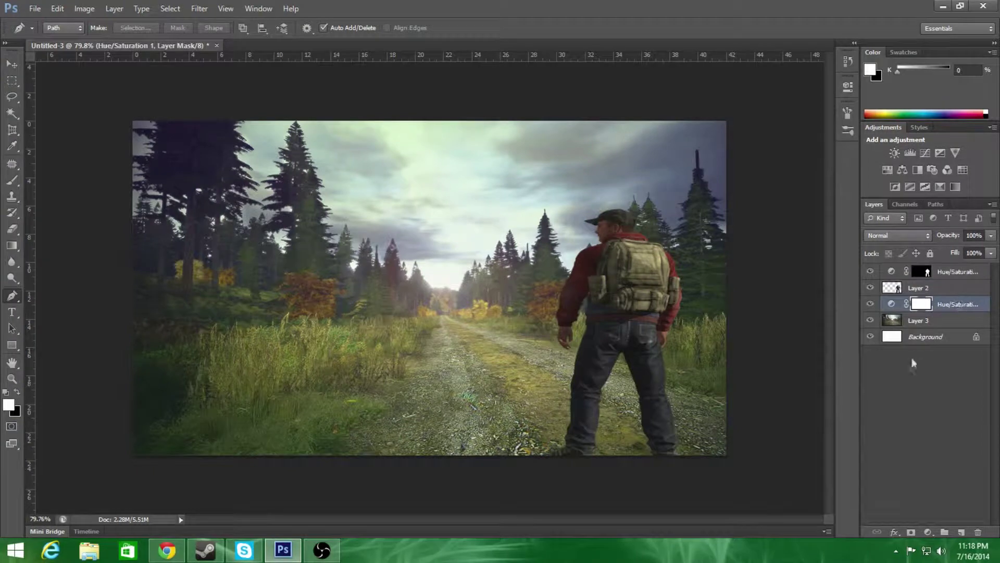
# Run Topaz Detail 3 on the forest background with the Spring Landscape I preset.
pyautogui.click(953, 321)
pyautogui.hotkey('ctrl', 'a')
pyautogui.click(199, 9)
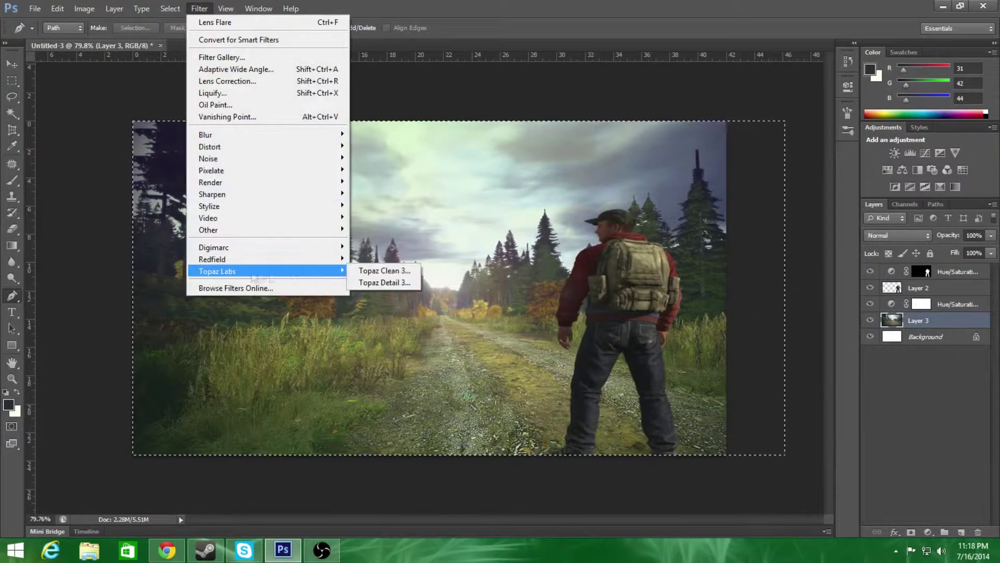
pyautogui.click(390, 281)
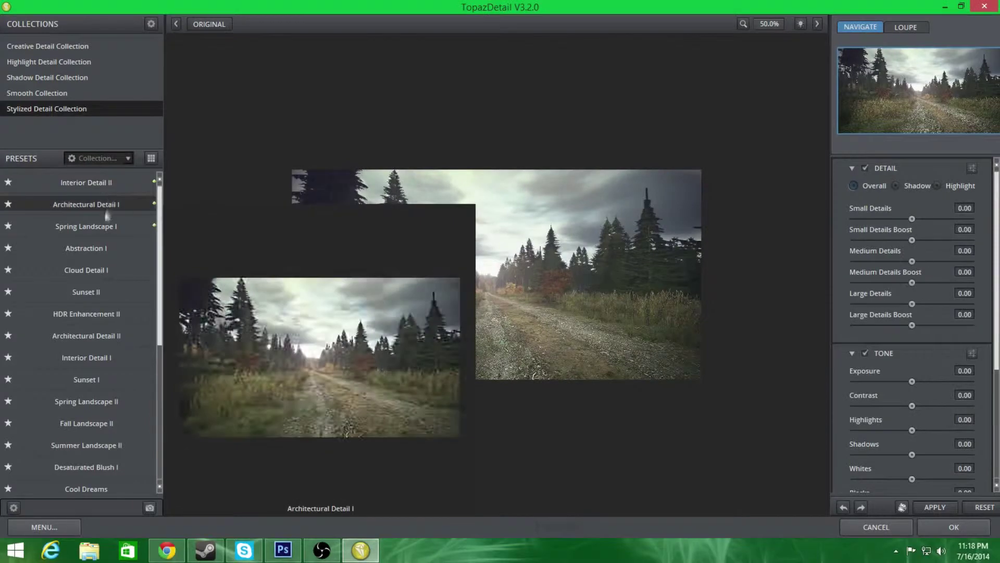
pyautogui.click(104, 224)
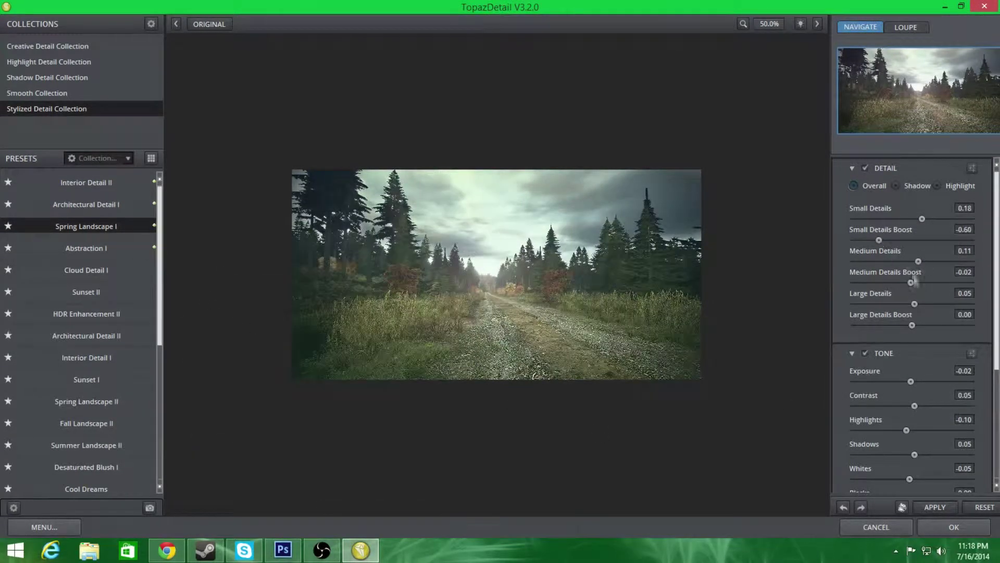
pyautogui.click(935, 507)
# Delete the first Hue/Saturation adjustment layer and its mask.
pyautogui.hotkey('alt', ']')
pyautogui.press('Delete')
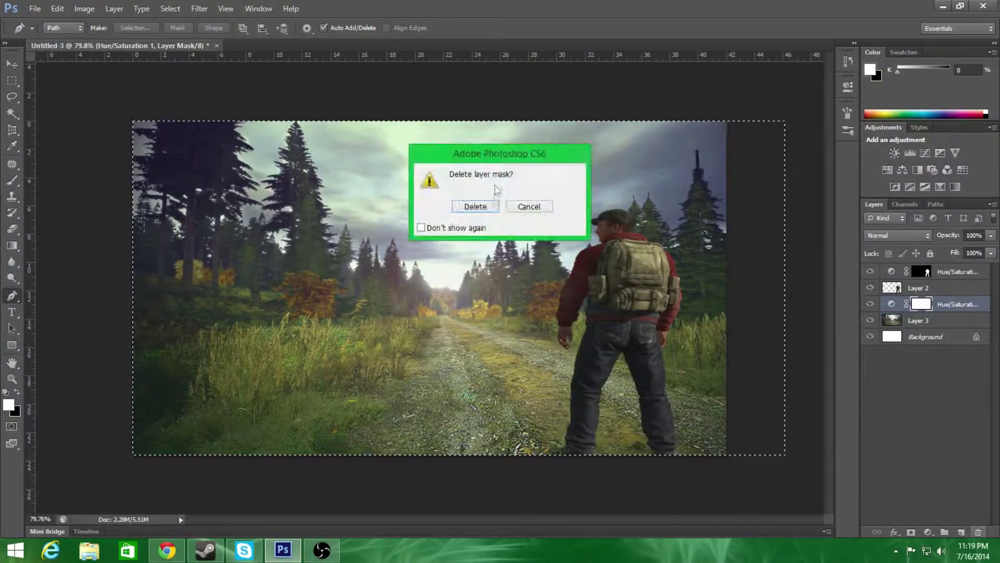
pyautogui.press('Return')
pyautogui.hotkey('ctrl', 'shift', 'alt', 'e')
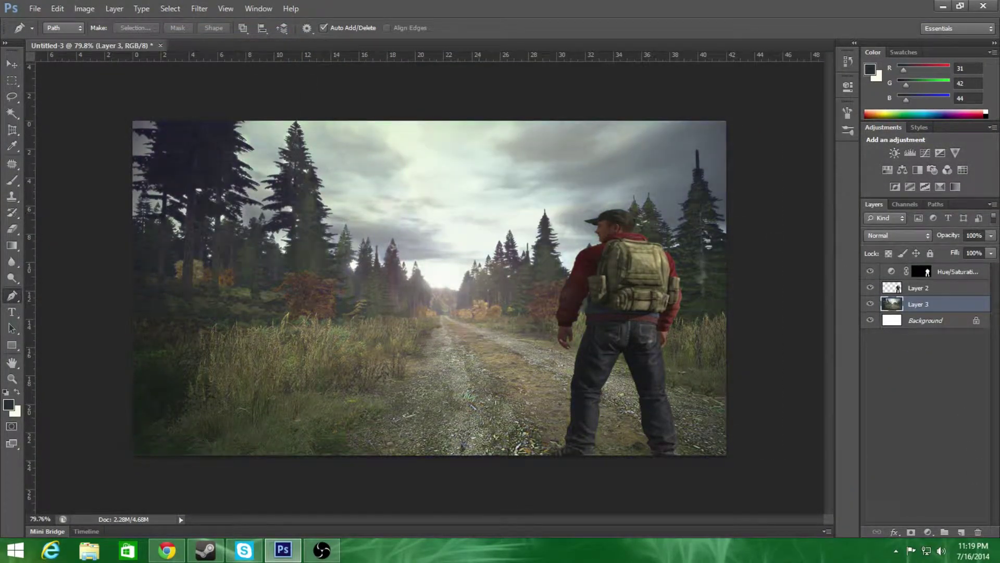
# Reapply Topaz Detail 3 to the background using the HDR Enhancement II preset.
pyautogui.hotkey('ctrl', 'a')
pyautogui.click(199, 9)
pyautogui.click(391, 281)
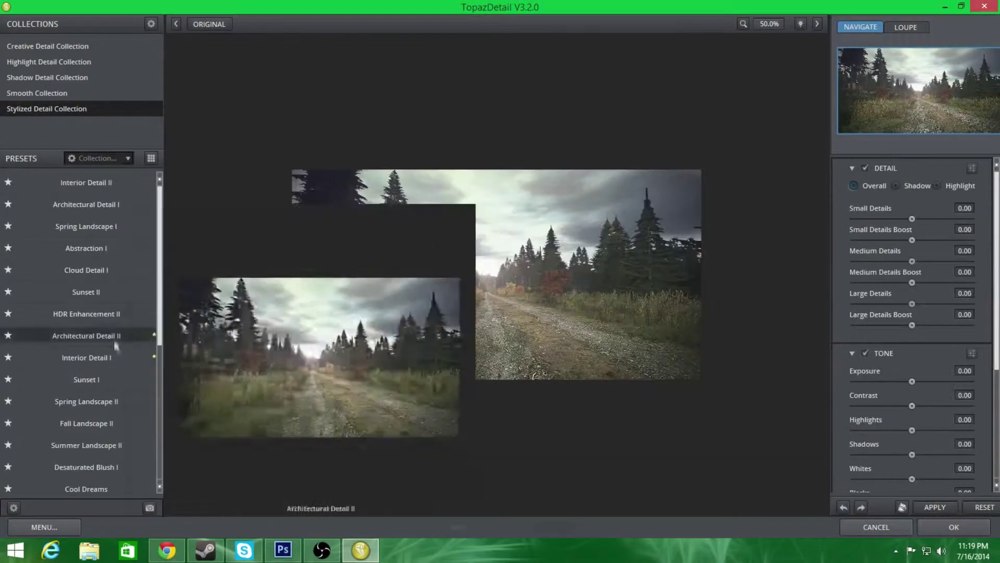
pyautogui.click(115, 312)
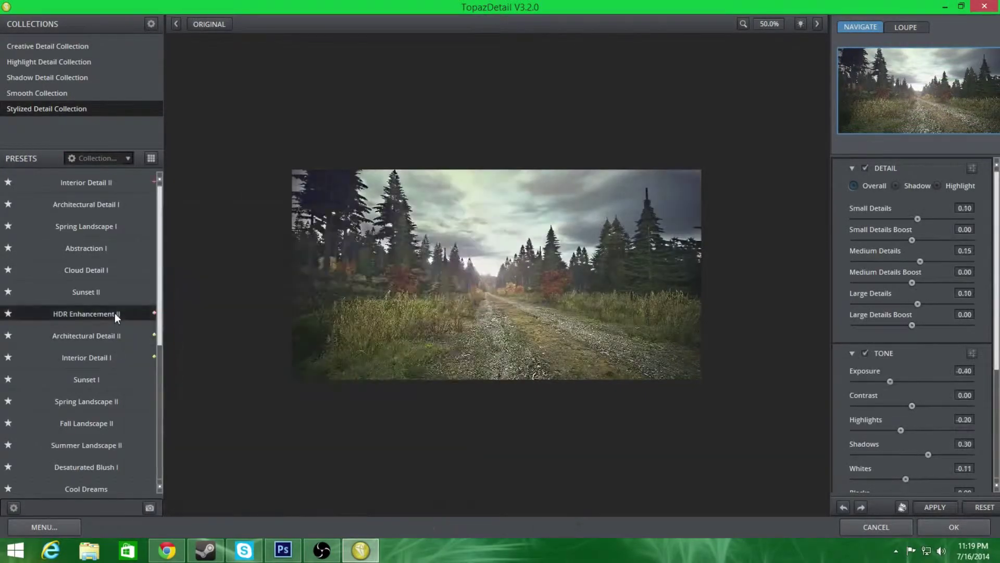
pyautogui.click(936, 531)
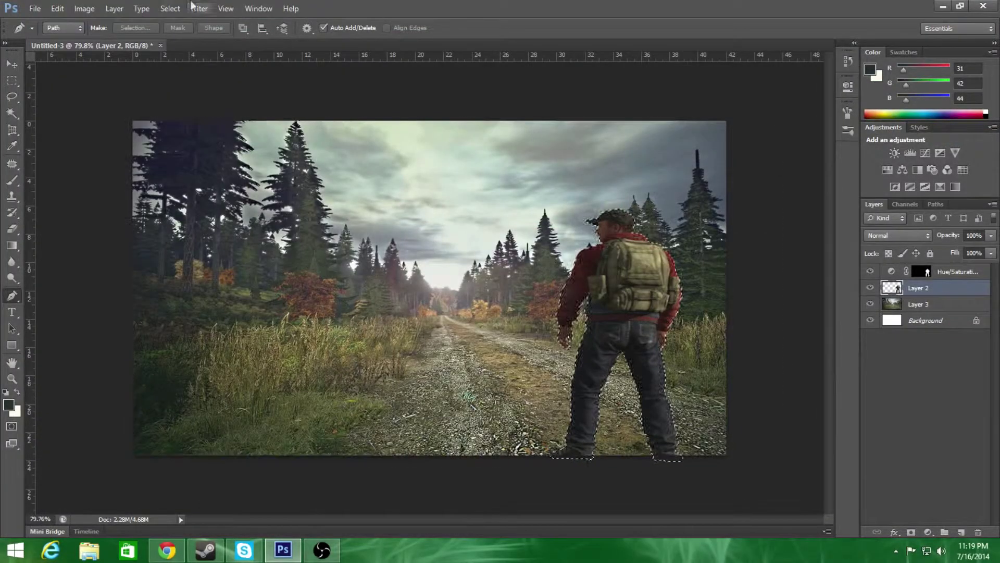
# Apply Topaz Detail 3's Bold Detail preset to the survivor with raised exposure.
pyautogui.click(199, 9)
pyautogui.click(388, 277)
pyautogui.click(106, 312)
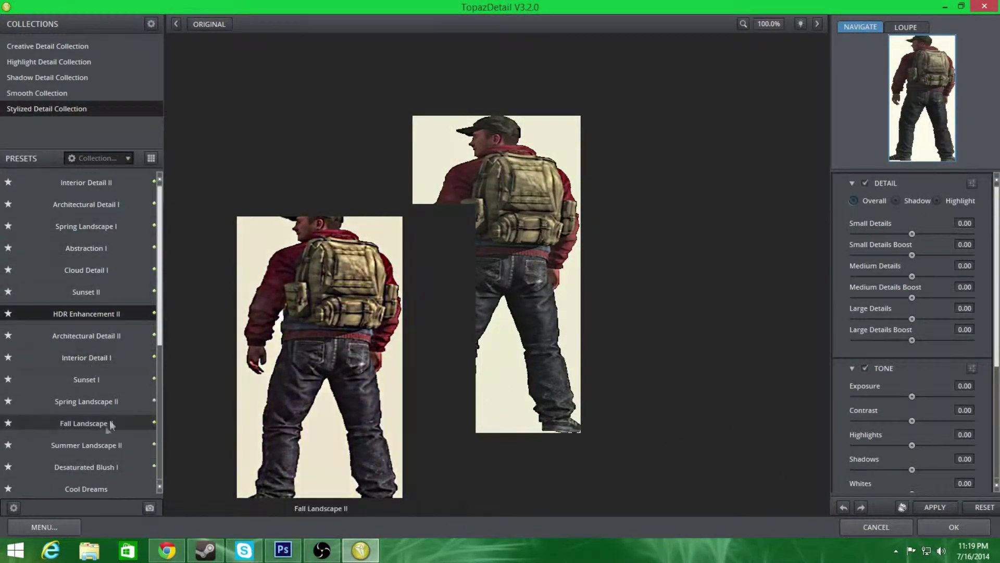
pyautogui.scroll(-4, 130, 458)
pyautogui.click(142, 441)
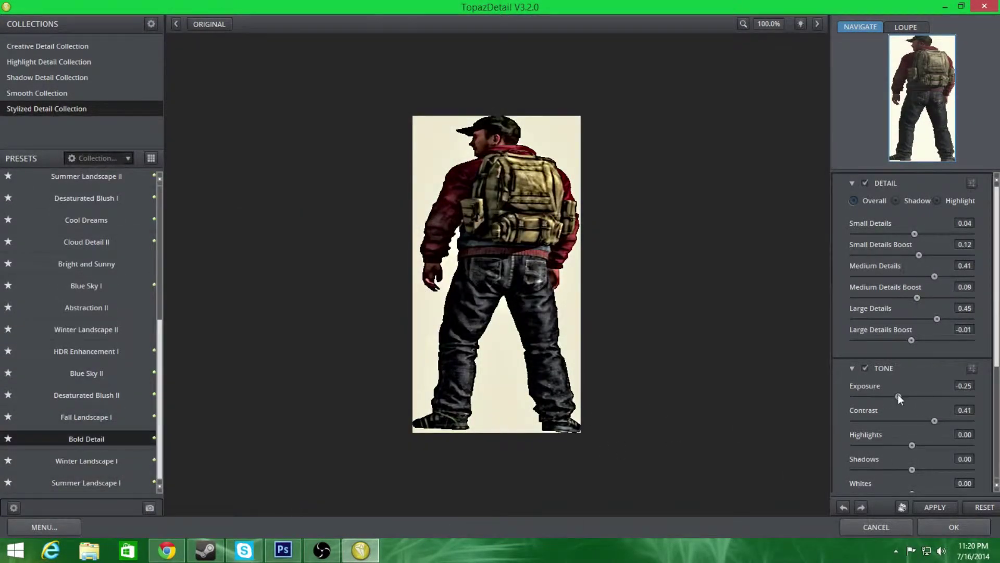
pyautogui.moveTo(898, 397); pyautogui.dragTo(943, 399)
pyautogui.click(938, 527)
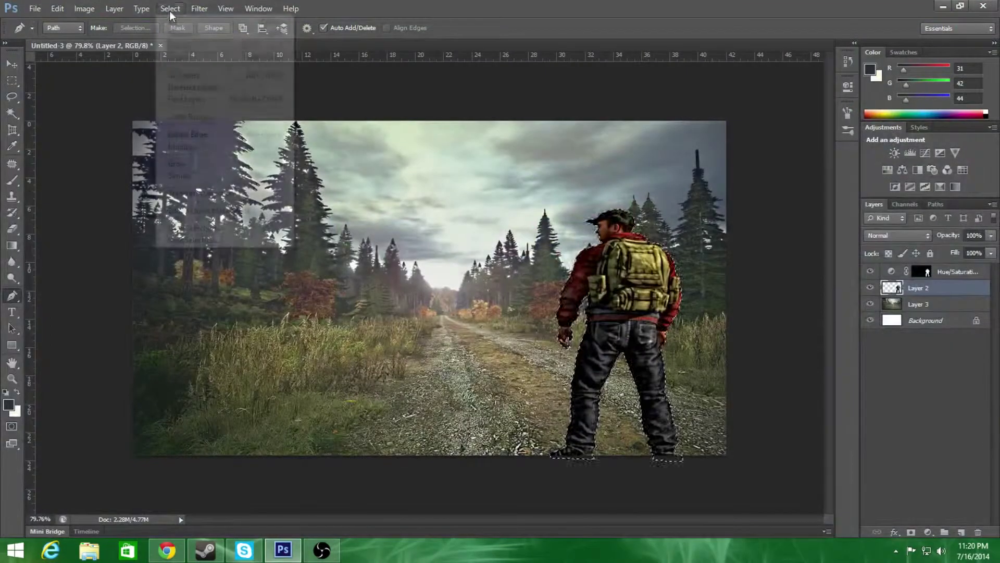
# Move the survivor about 67 px further right.
pyautogui.hotkey('ctrl', 't')
pyautogui.moveTo(620, 313); pyautogui.dragTo(655, 312)
pyautogui.press('Return')
pyautogui.press('p')
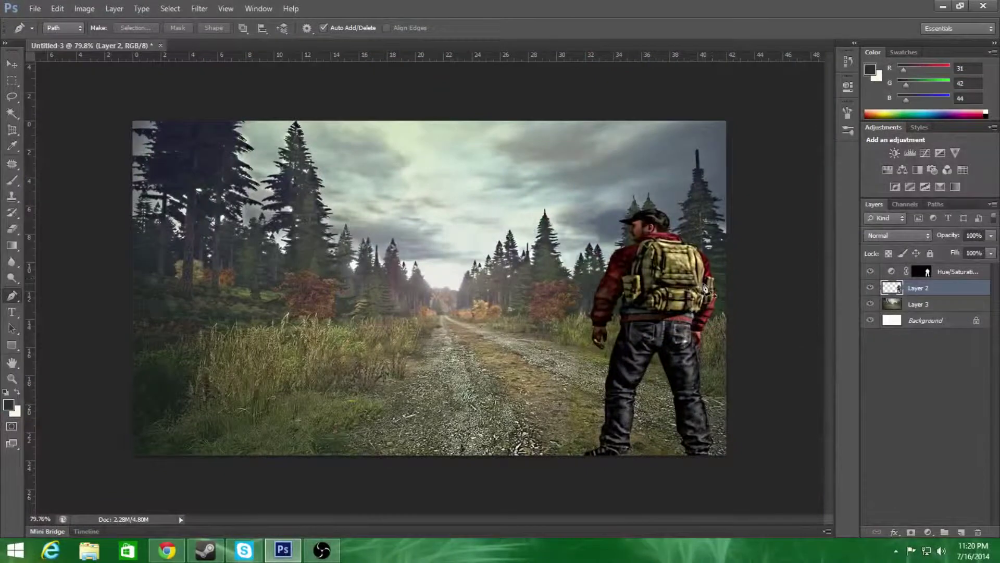
# Add a Curves adjustment above the forest background, darkening it and tweaking Blue and Red channels.
pyautogui.click(918, 304)
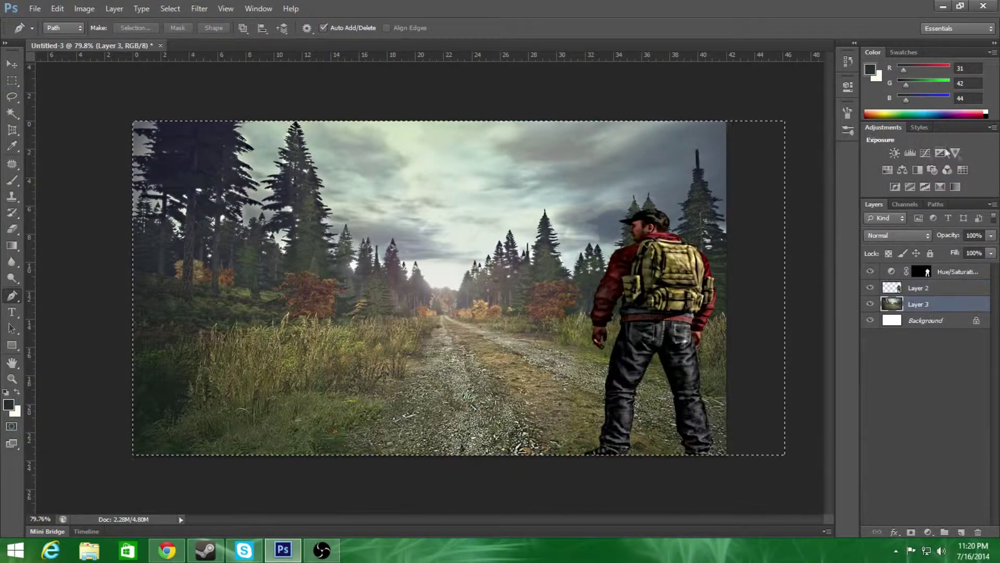
pyautogui.click(925, 153)
pyautogui.moveTo(758, 203); pyautogui.dragTo(761, 225)
pyautogui.click(733, 133)
pyautogui.click(743, 176)
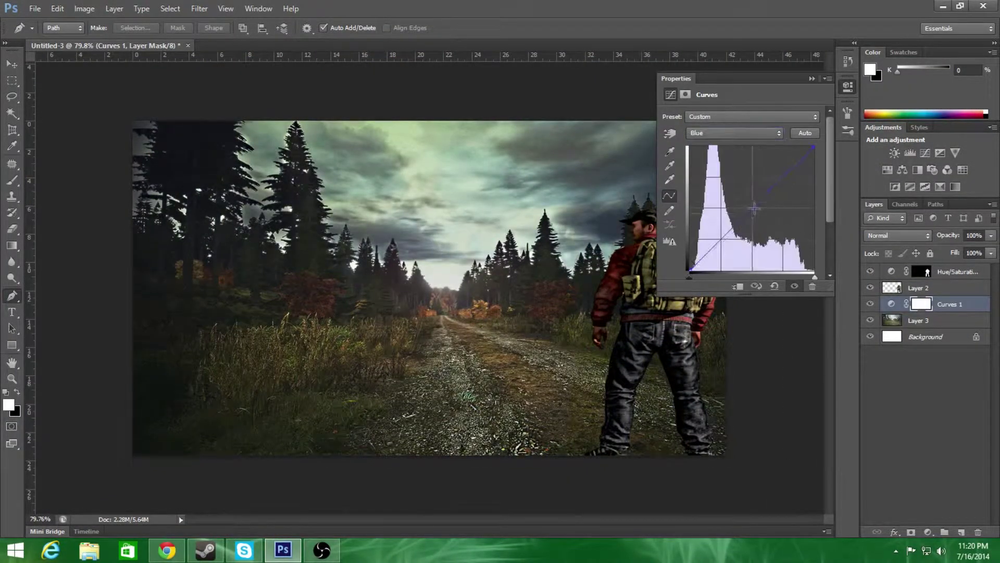
pyautogui.click(754, 133)
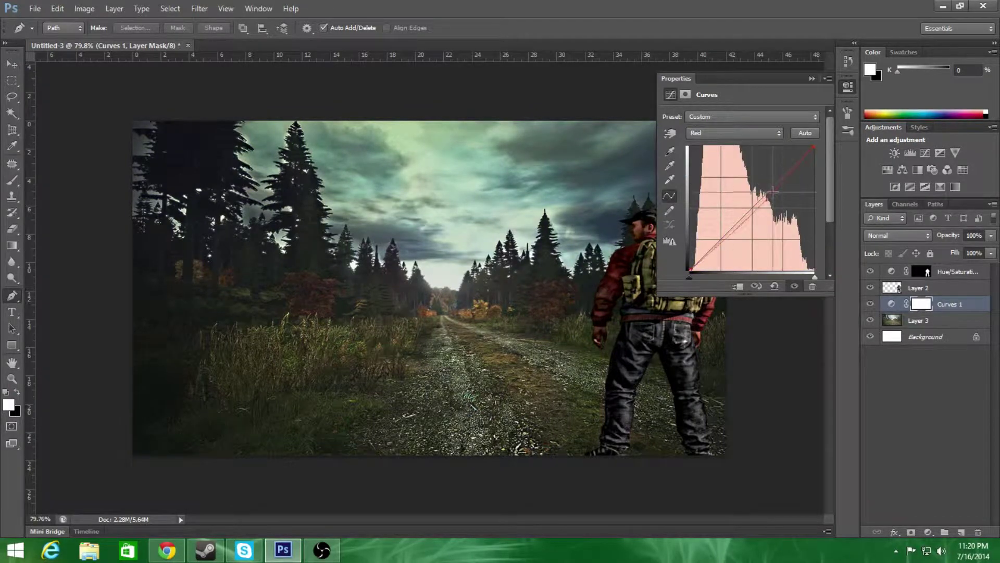
pyautogui.click(811, 78)
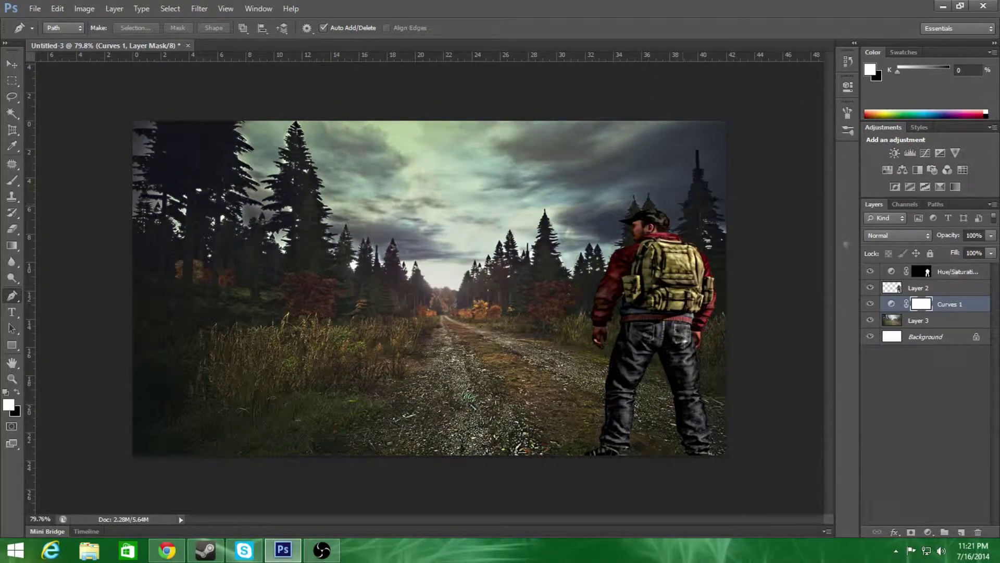
# Apply a Drop Shadow layer style to the survivor layer.
pyautogui.click(933, 289)
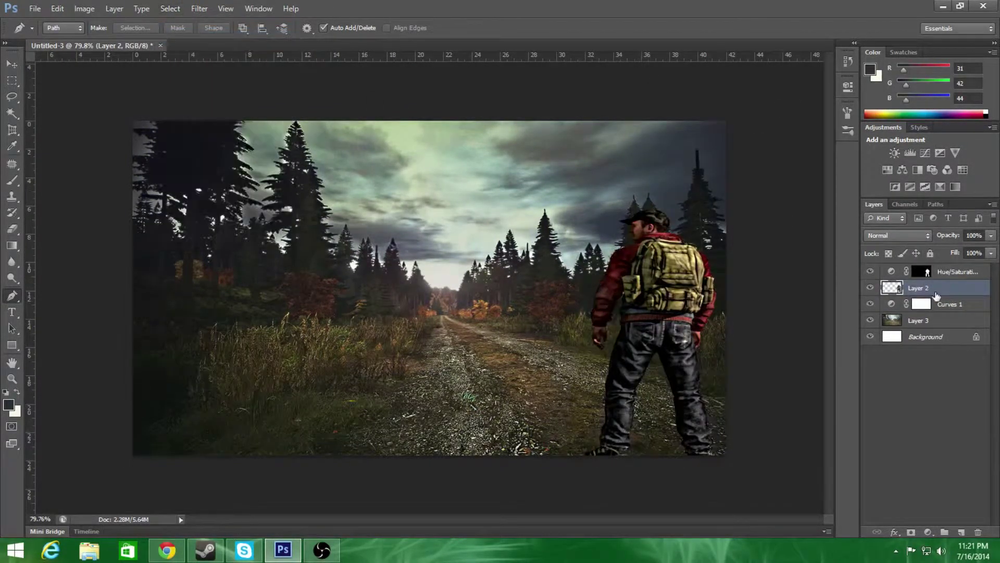
pyautogui.doubleClick(936, 293)
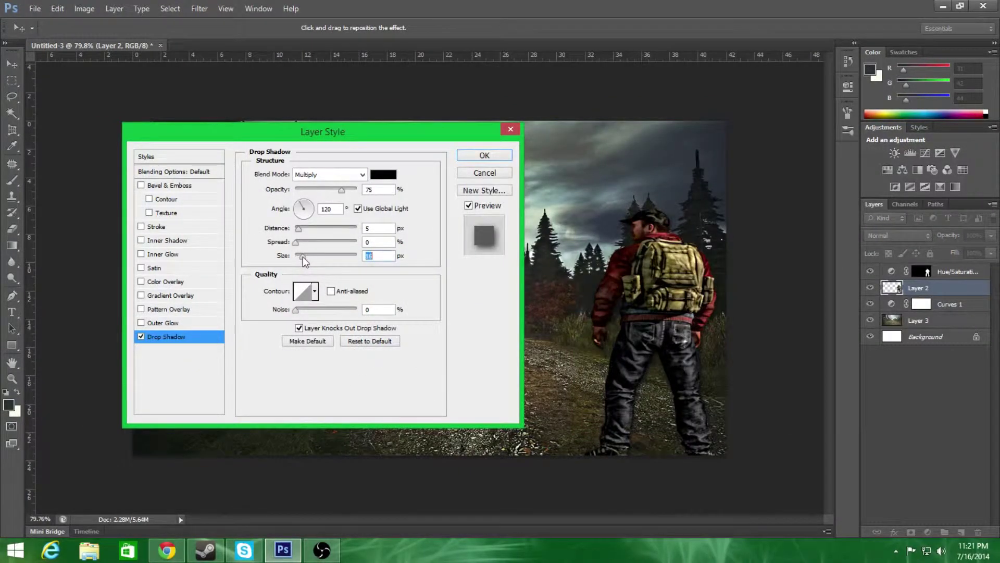
pyautogui.click(484, 157)
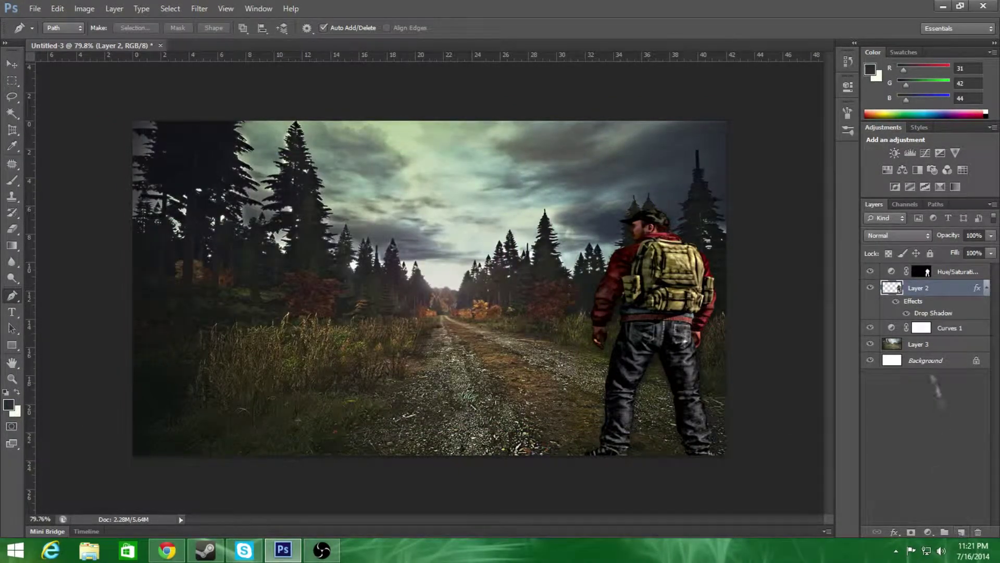
pyautogui.click(919, 344)
# Paint black shading under the survivor's legs, undoing the last stroke.
pyautogui.press('b')
pyautogui.click(9, 404)
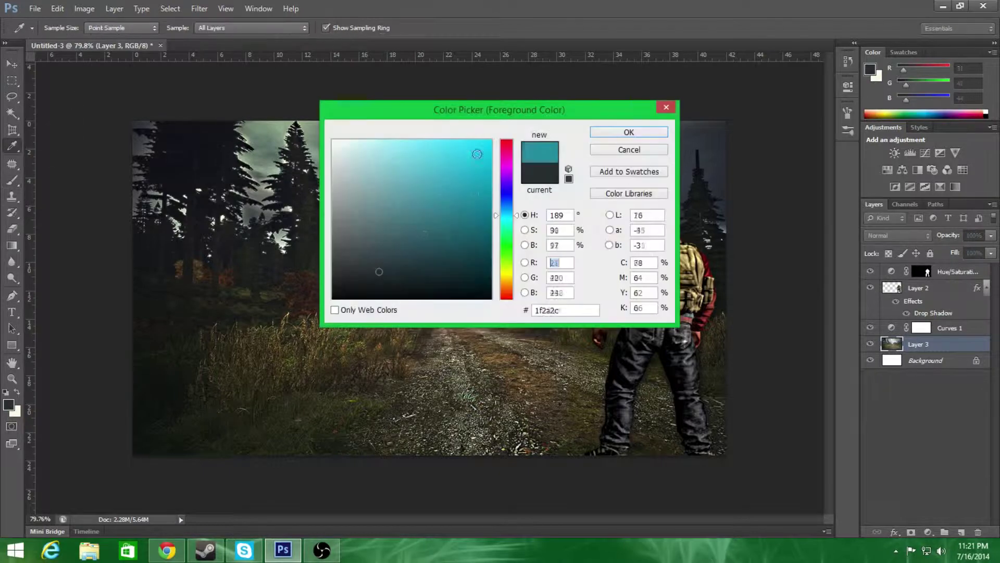
pyautogui.click(645, 103)
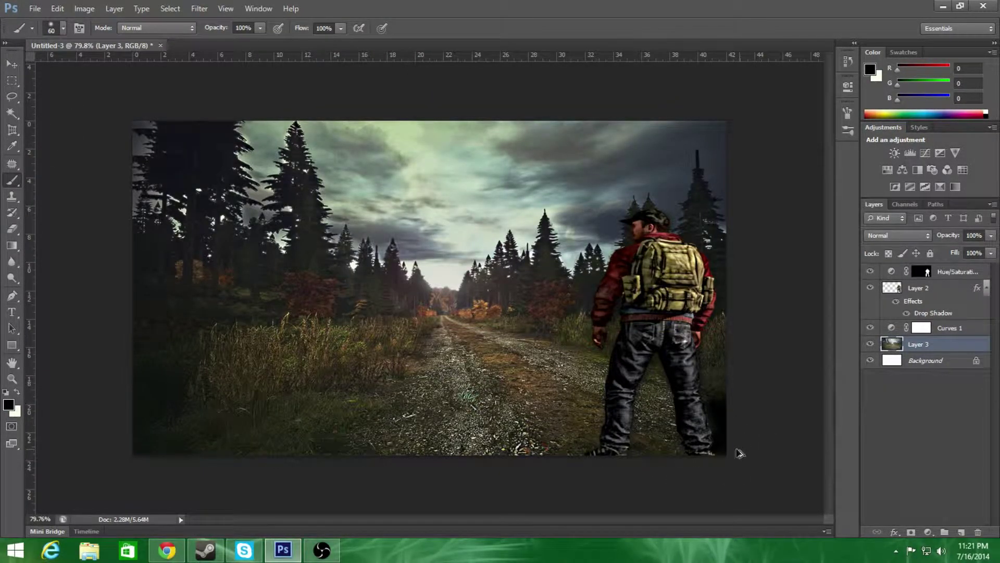
pyautogui.click(57, 9)
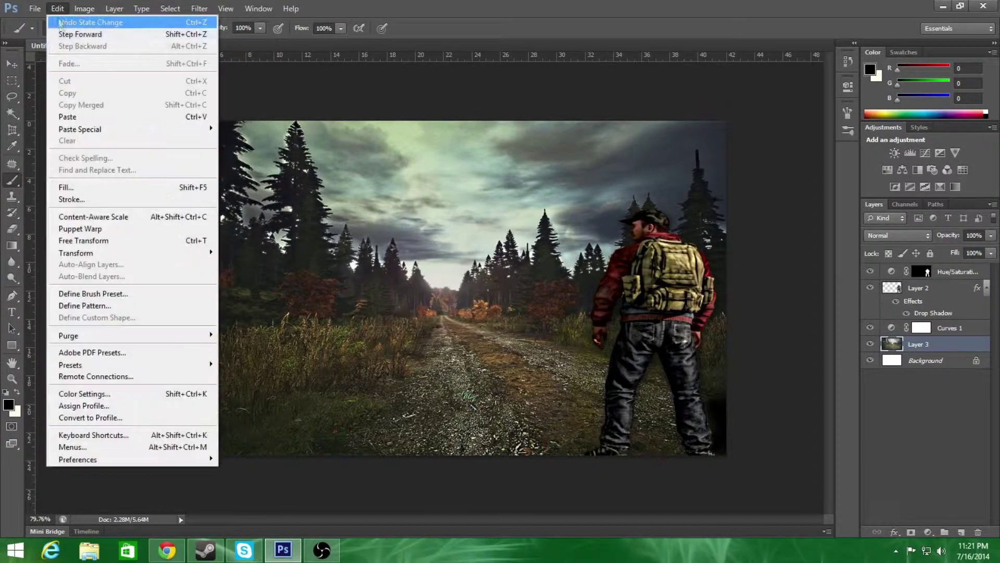
pyautogui.click(86, 20)
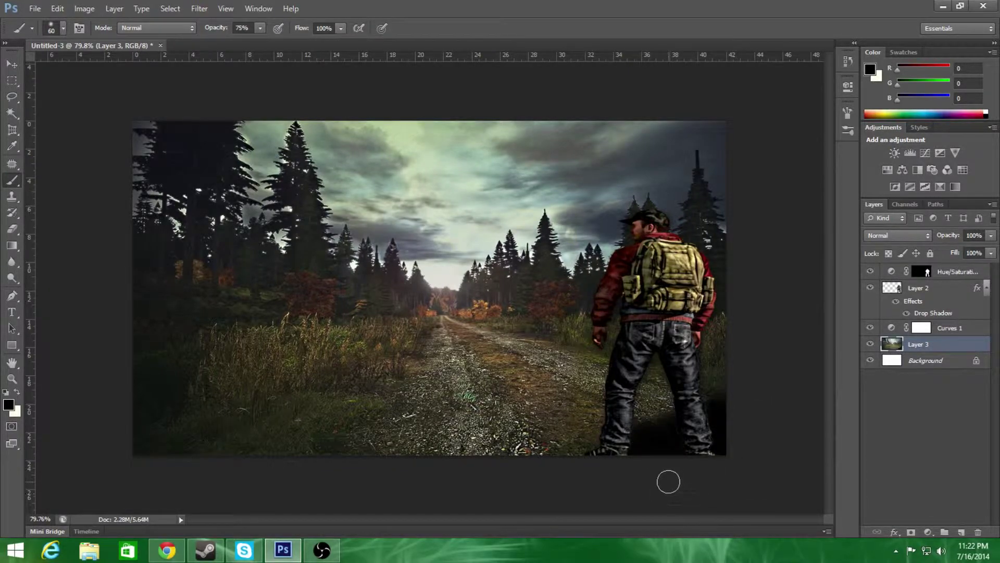
# Touch up the shading with the Eraser, then return to the Brush tool.
pyautogui.scroll(-5, 668, 481)
pyautogui.scroll(5, 605, 415)
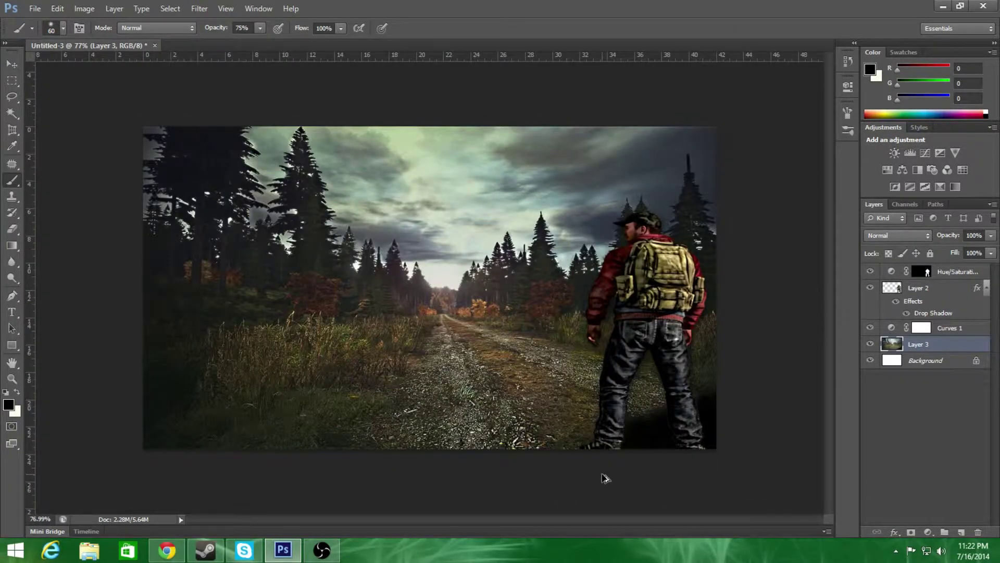
pyautogui.scroll(2, 604, 478)
pyautogui.scroll(-4, 453, 408)
pyautogui.scroll(3, 453, 408)
pyautogui.click(12, 228)
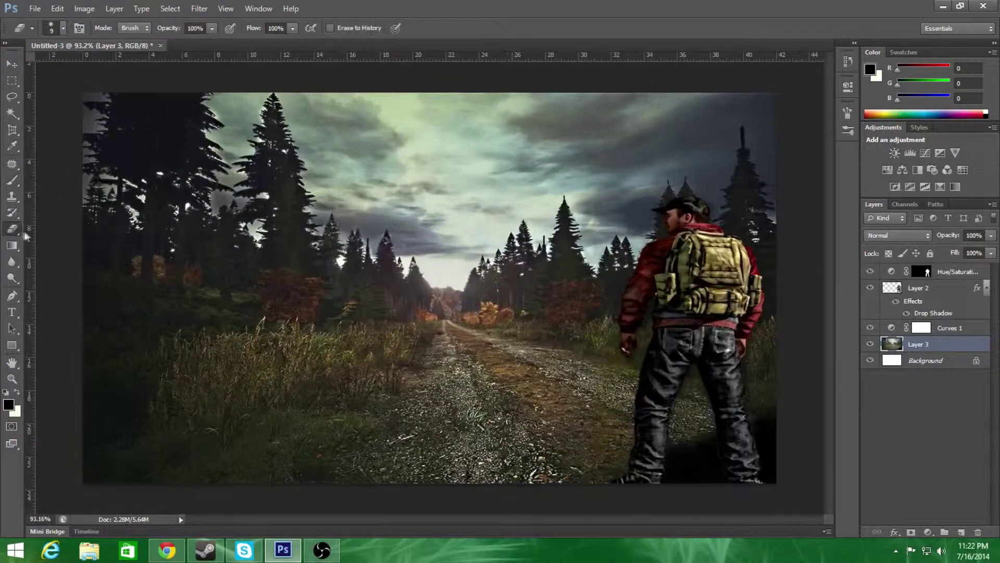
pyautogui.click(897, 235)
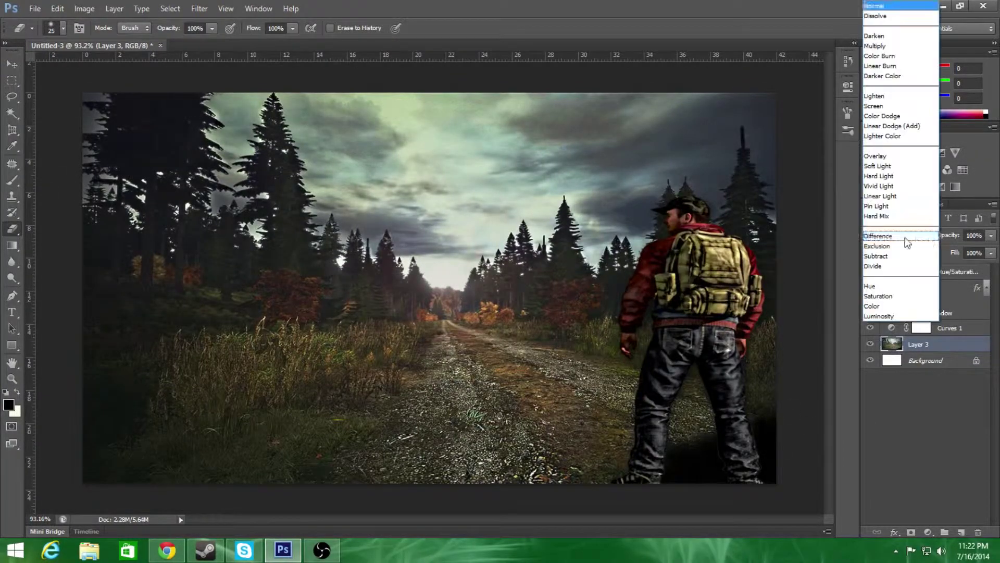
pyautogui.press('Escape')
pyautogui.press('b')
pyautogui.scroll(-2, 561, 432)
pyautogui.scroll(2, 561, 432)
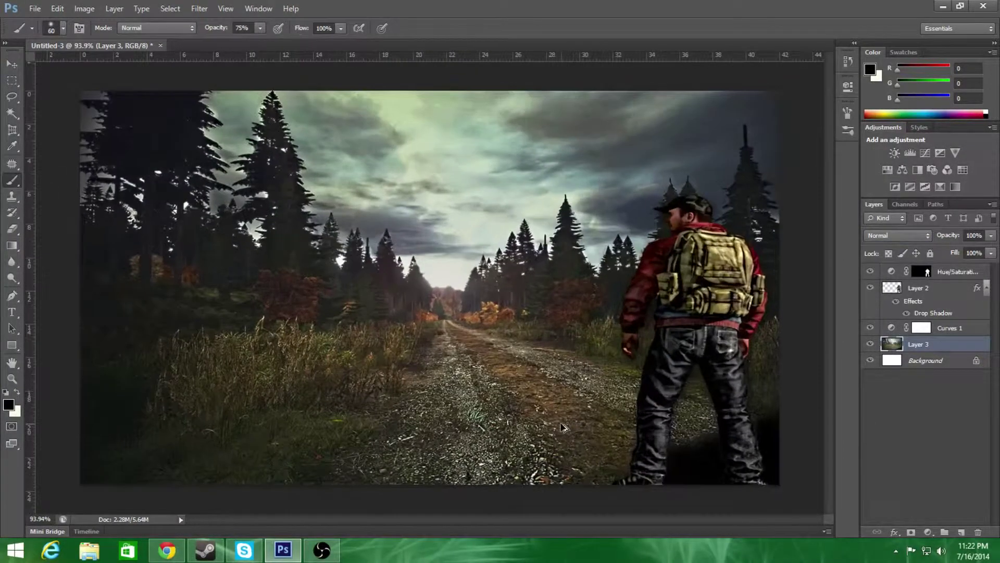
pyautogui.scroll(-1, 561, 432)
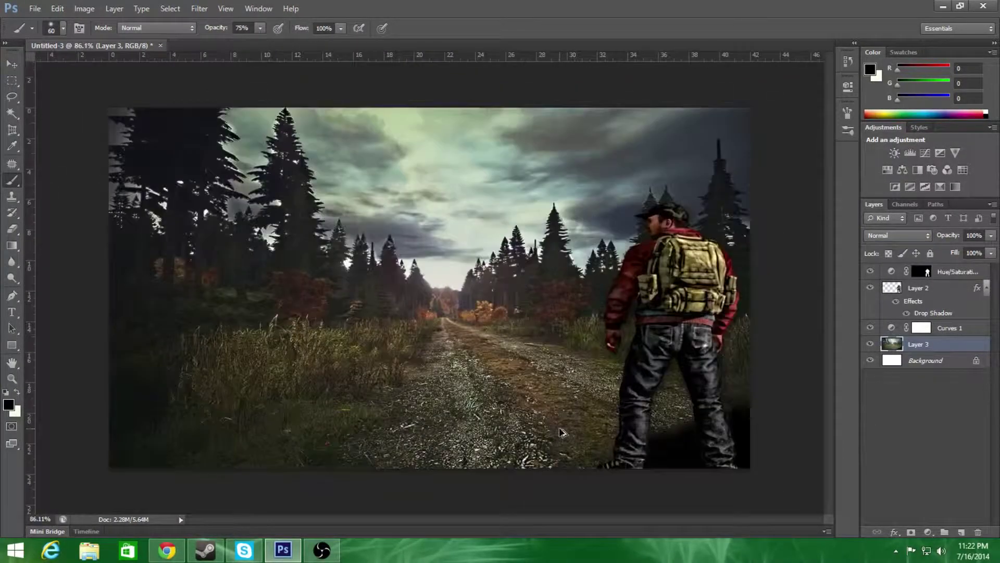
# Create a new layer, load the FortwyWinks abstract brush set, and test a few stamps.
pyautogui.click(961, 531)
pyautogui.click(64, 27)
pyautogui.click(160, 50)
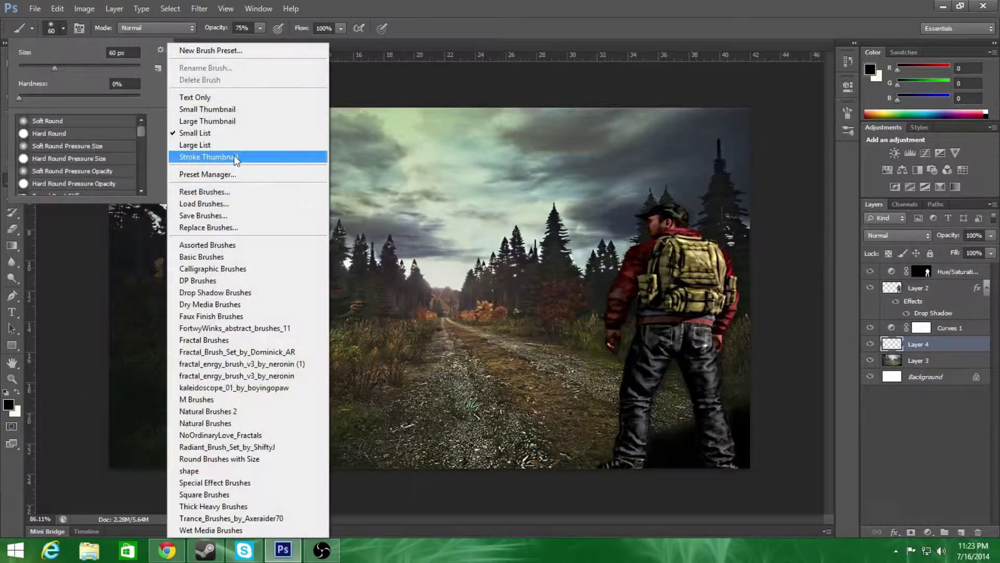
pyautogui.click(254, 328)
pyautogui.doubleClick(79, 133)
pyautogui.click(453, 347)
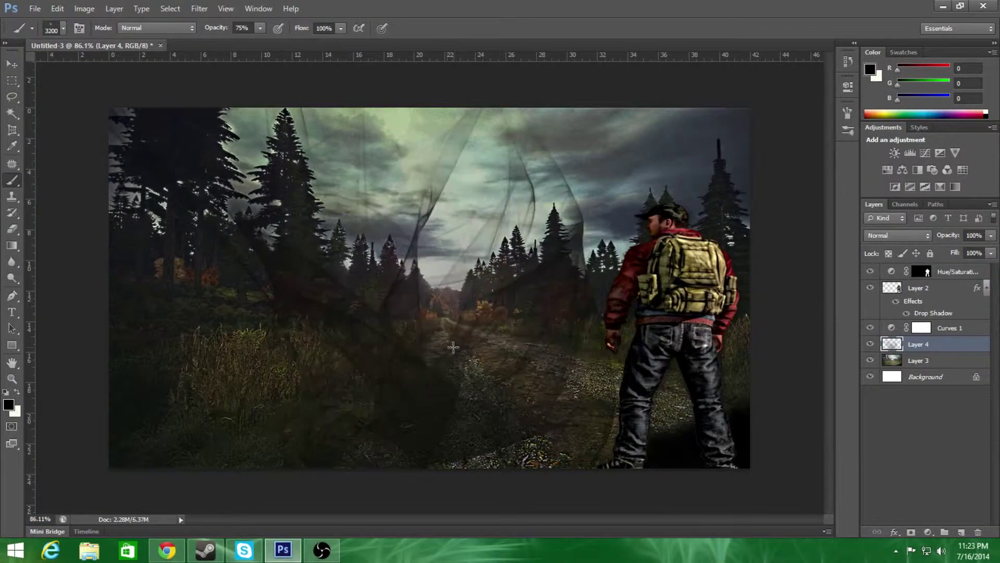
pyautogui.hotkey('ctrl', 'z')
pyautogui.press('0')
pyautogui.click(453, 348)
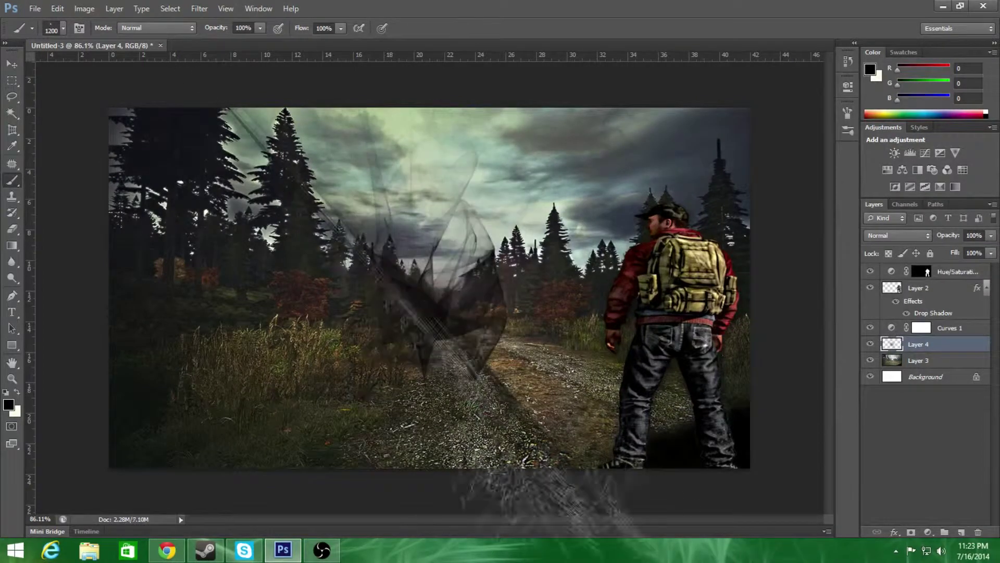
pyautogui.hotkey('ctrl', 'z')
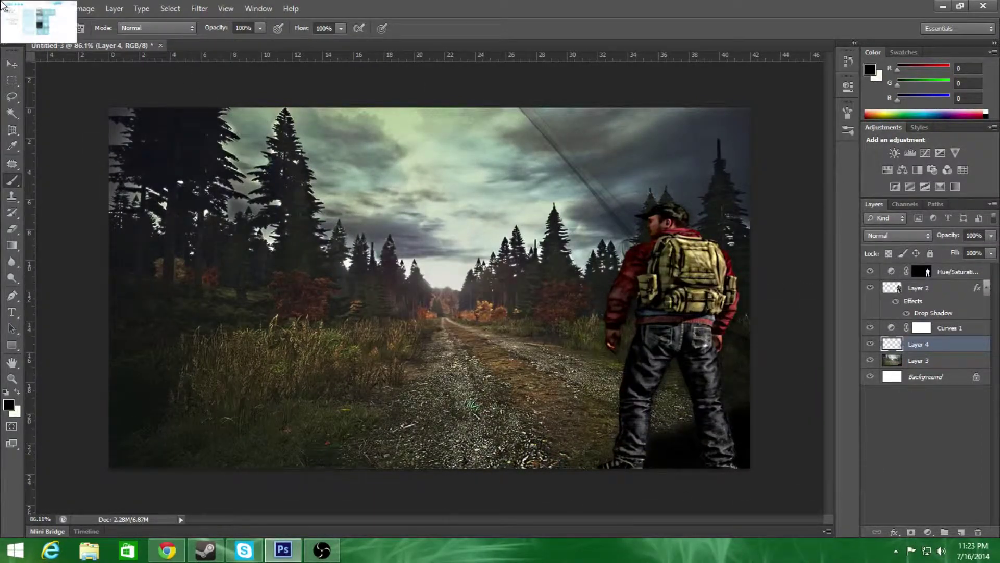
# Stamp enlarged abstract brush arcs across the upper right sky.
pyautogui.click(63, 28)
pyautogui.moveTo(78, 65); pyautogui.dragTo(132, 65)
pyautogui.click(699, 5)
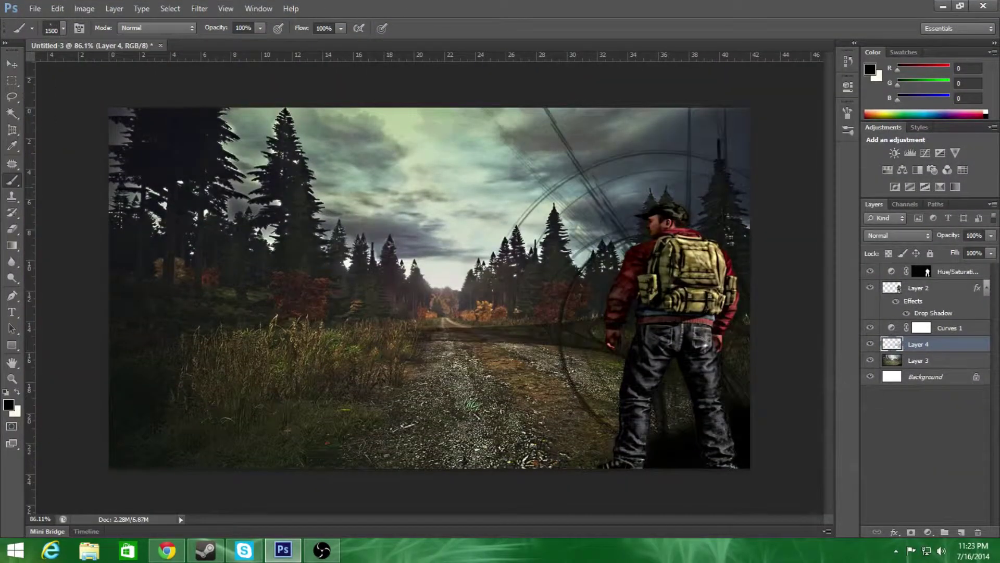
pyautogui.click(833, 235)
pyautogui.press('[')
pyautogui.press('[')
pyautogui.press('[')
pyautogui.keyDown('ctrl'); pyautogui.click(892, 343); pyautogui.keyUp('ctrl')
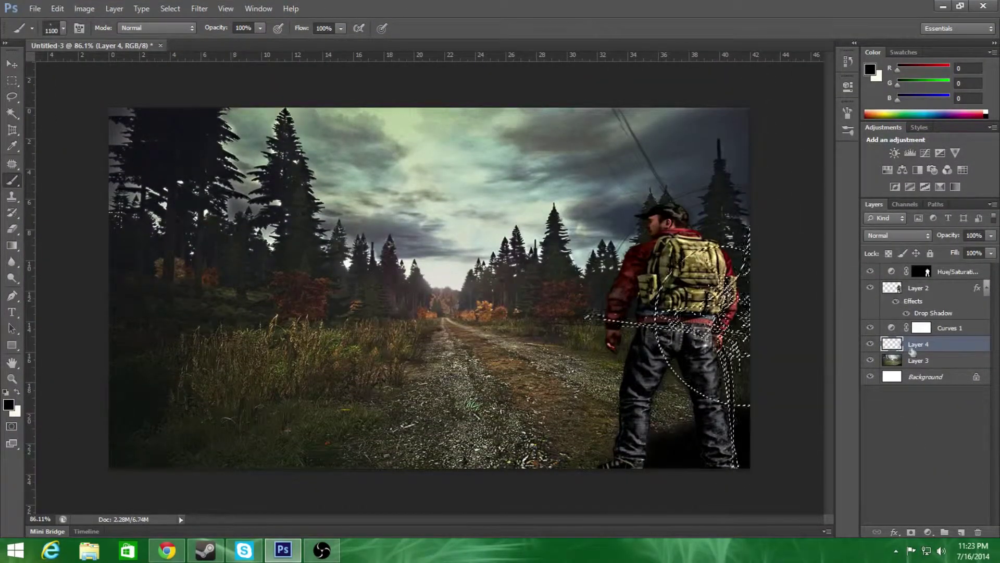
# Add a Curves adjustment masked to the brushed arcs, adjusting the Red channel.
pyautogui.click(925, 153)
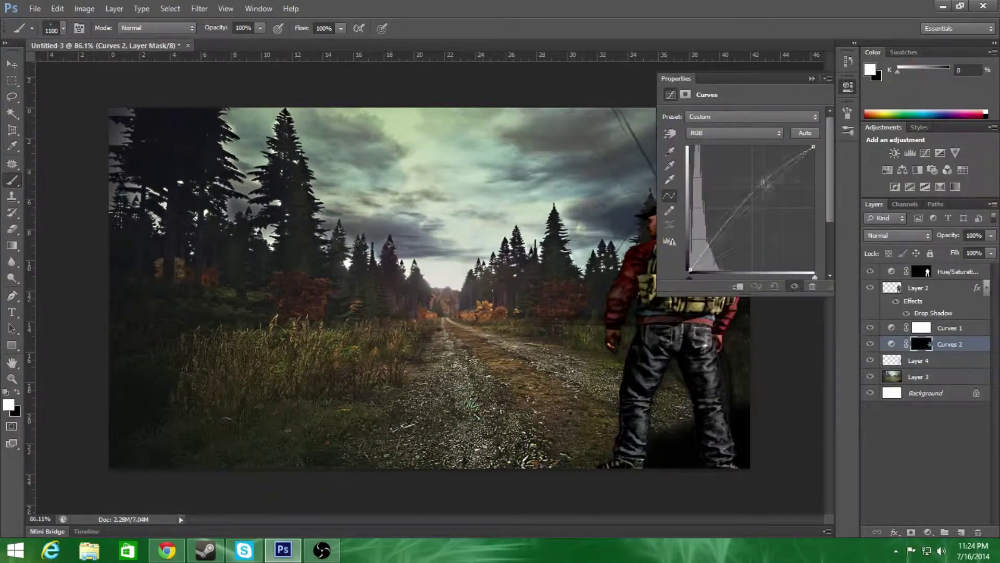
pyautogui.click(768, 133)
pyautogui.click(729, 143)
pyautogui.click(848, 86)
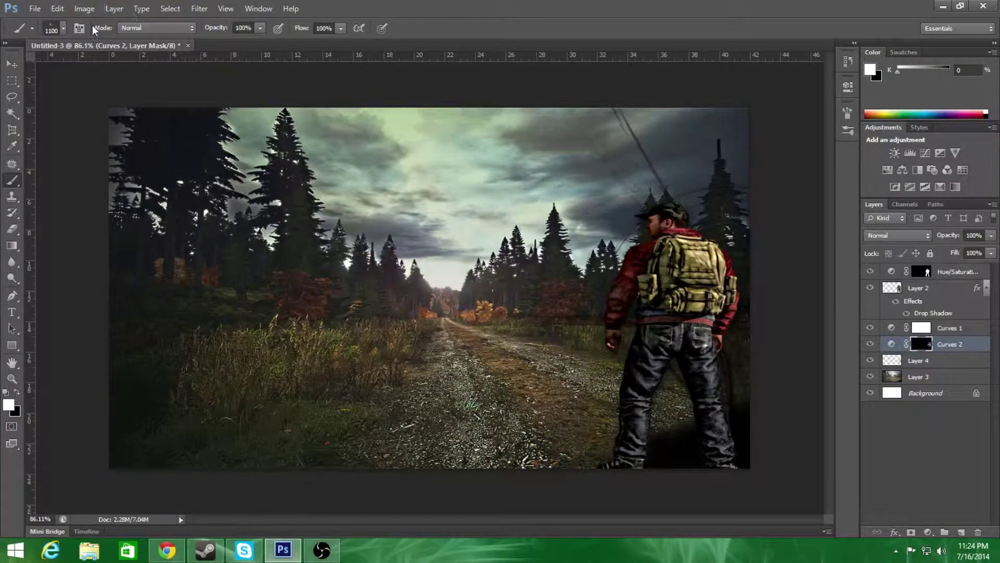
# Load the Drop Shadow Brushes set, replacing the current brushes.
pyautogui.click(63, 28)
pyautogui.click(168, 52)
pyautogui.click(218, 293)
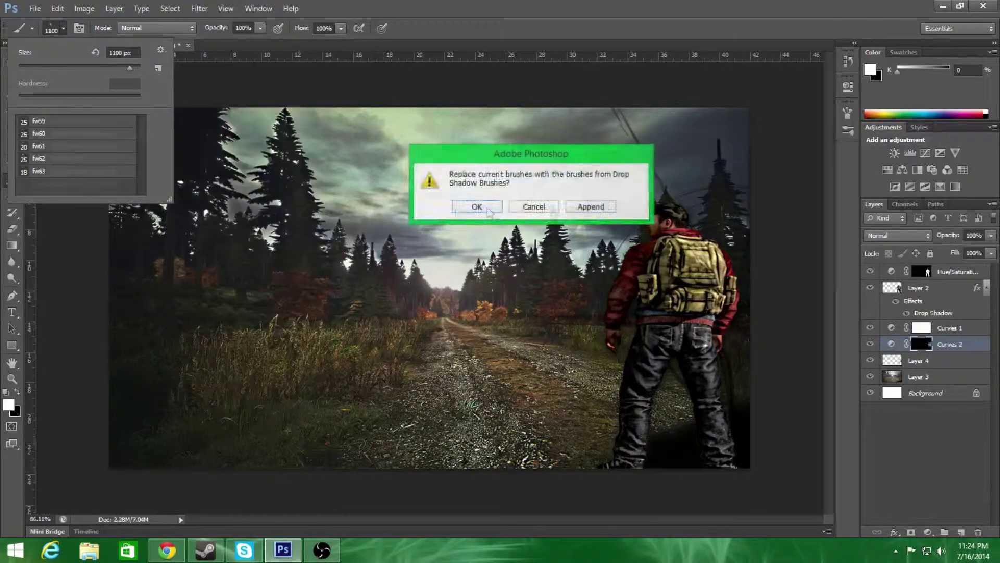
pyautogui.click(475, 203)
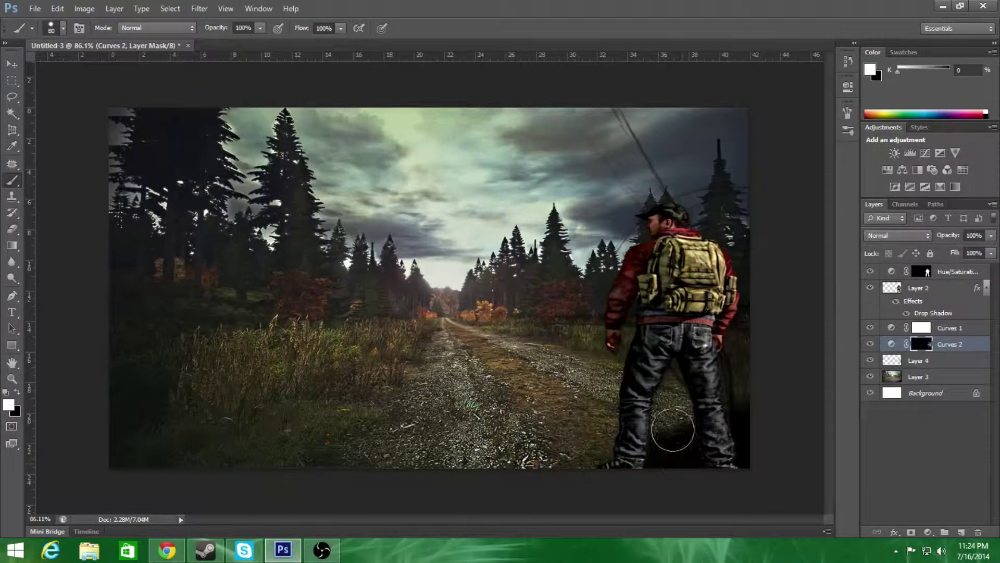
pyautogui.click(954, 381)
# Shift the forest background right and stretch its left side to the canvas edge.
pyautogui.hotkey('ctrl', 't')
pyautogui.moveTo(365, 286); pyautogui.dragTo(445, 286)
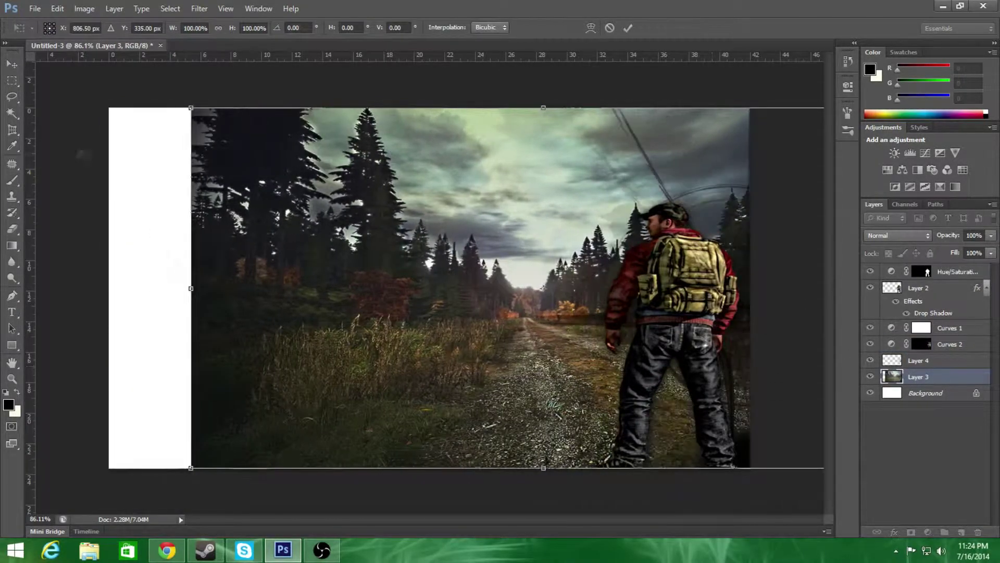
pyautogui.moveTo(190, 288); pyautogui.dragTo(109, 288)
pyautogui.moveTo(365, 286); pyautogui.dragTo(424, 287)
pyautogui.moveTo(167, 288); pyautogui.dragTo(109, 288)
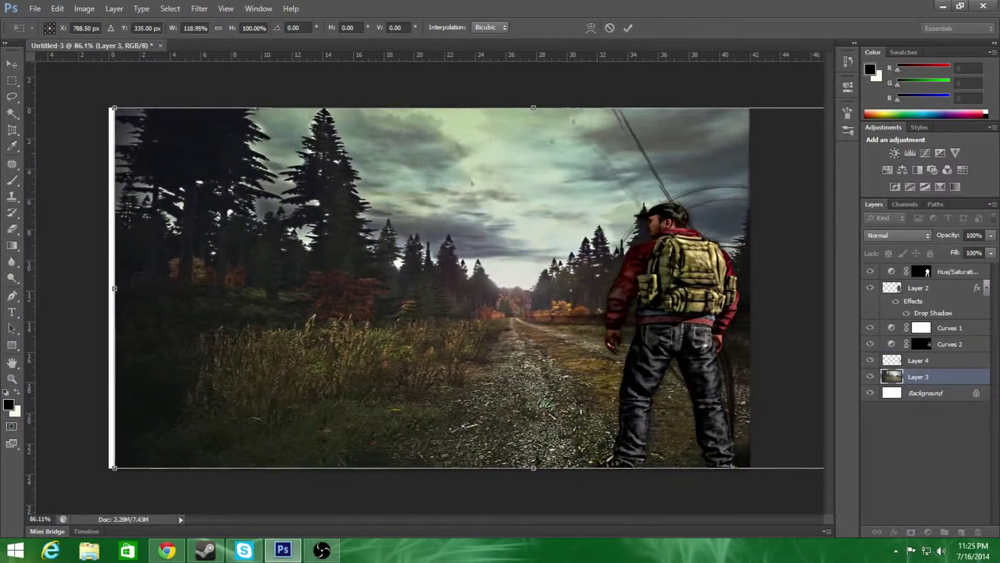
pyautogui.click(627, 28)
# Scale the survivor smaller toward the lower right corner.
pyautogui.click(918, 287)
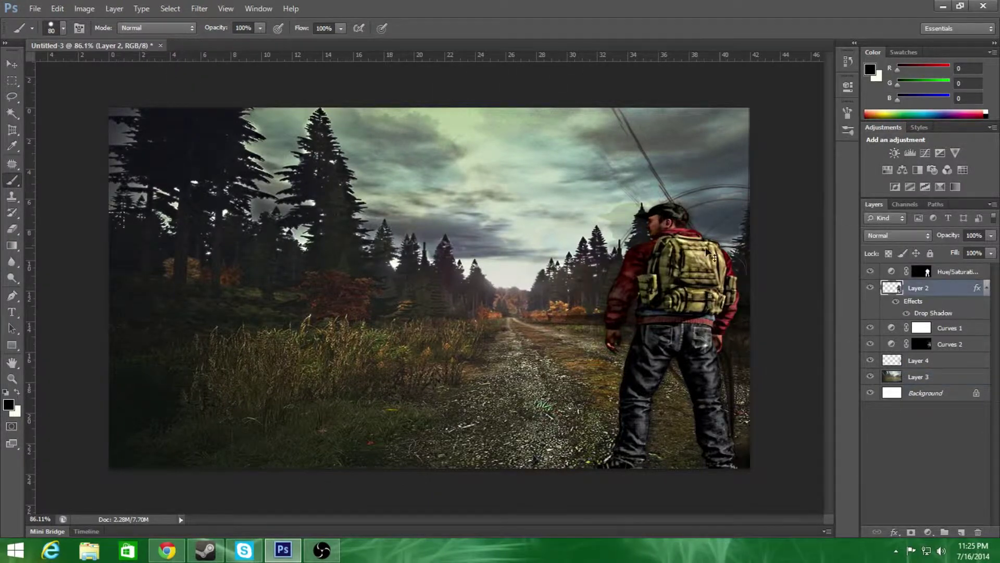
pyautogui.hotkey('ctrl', 't')
pyautogui.moveTo(607, 201); pyautogui.dragTo(614, 245)
pyautogui.press('Escape')
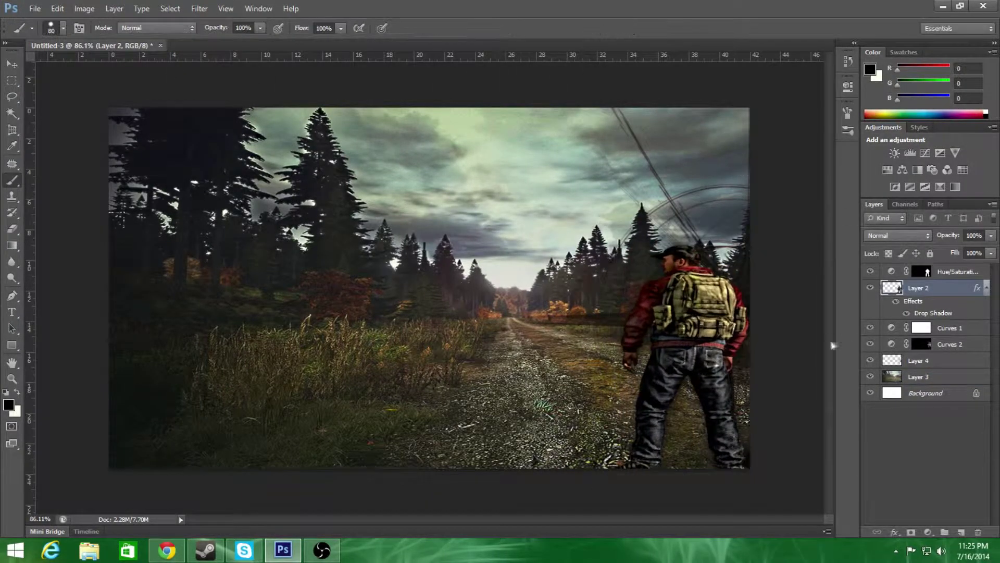
pyautogui.hotkey('ctrl', 't')
pyautogui.moveTo(682, 201); pyautogui.dragTo(683, 245)
pyautogui.click(627, 28)
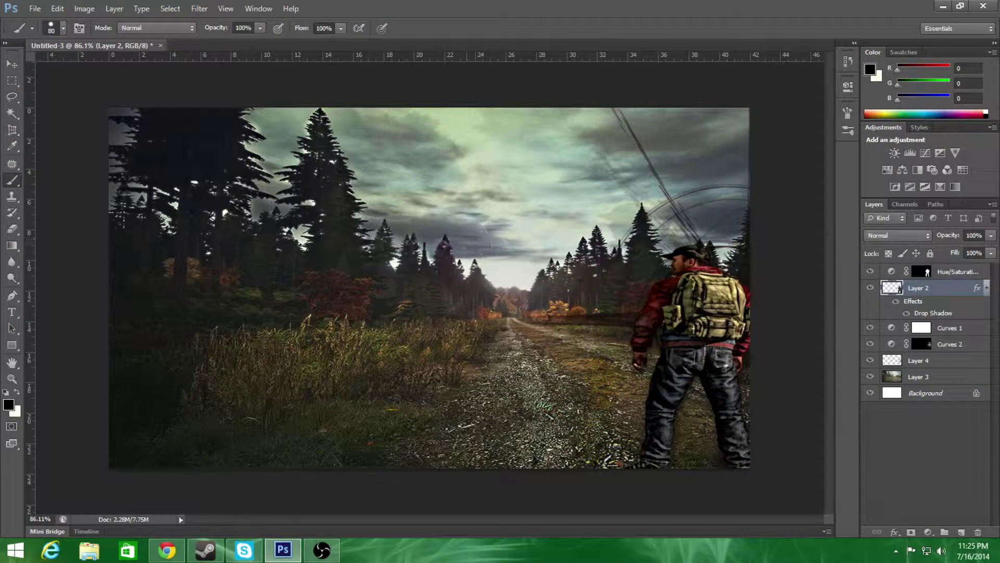
# Pick a 13 px brush, enlarge it, and add a new layer above the background.
pyautogui.click(64, 28)
pyautogui.doubleClick(78, 157)
pyautogui.press(']')
pyautogui.press(']')
pyautogui.press(']')
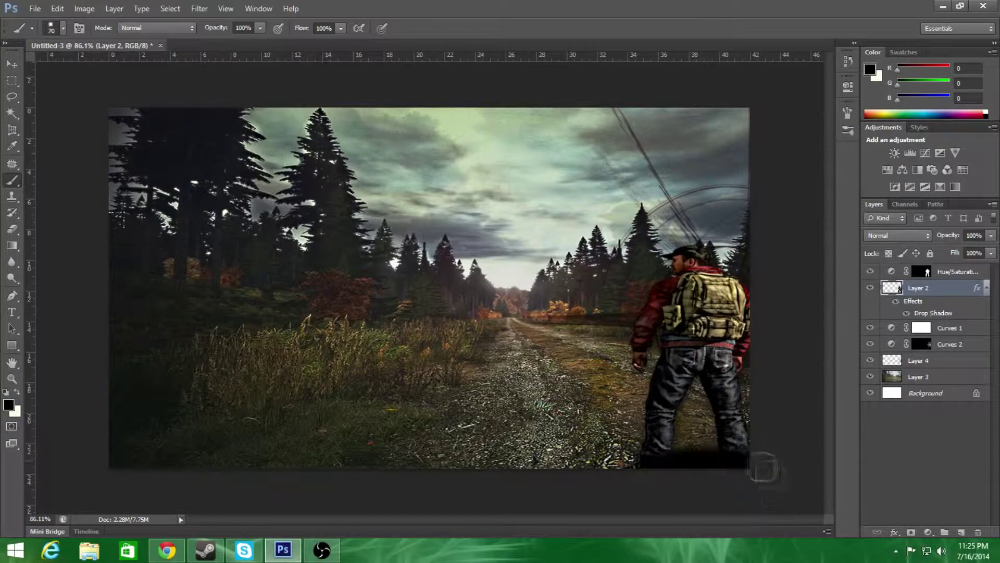
pyautogui.click(944, 376)
pyautogui.hotkey('ctrl', 'shift', 'alt', 'n')
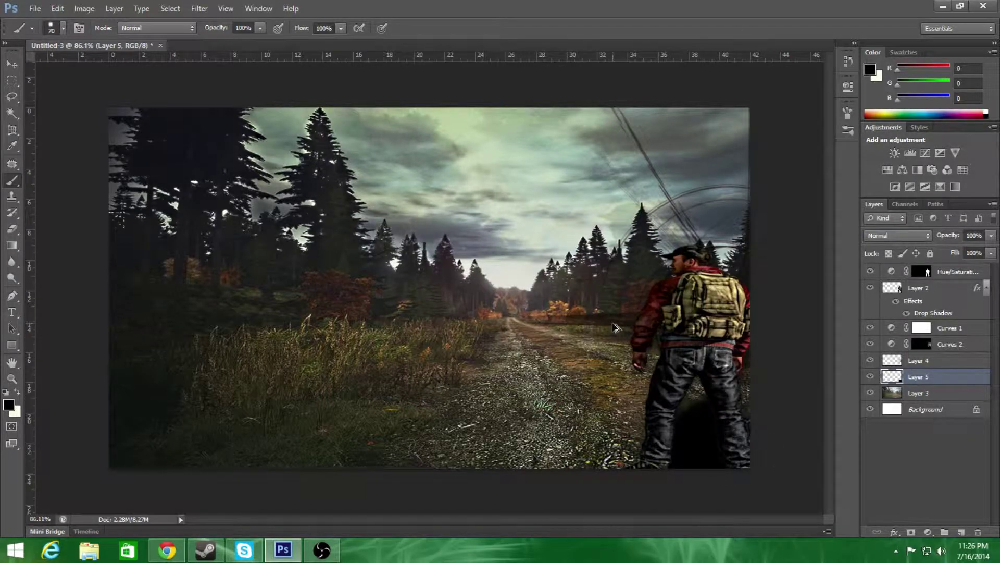
# Paint a dark shadow between the survivor's legs at 62% opacity and trim it.
pyautogui.hotkey('ctrl', 'z')
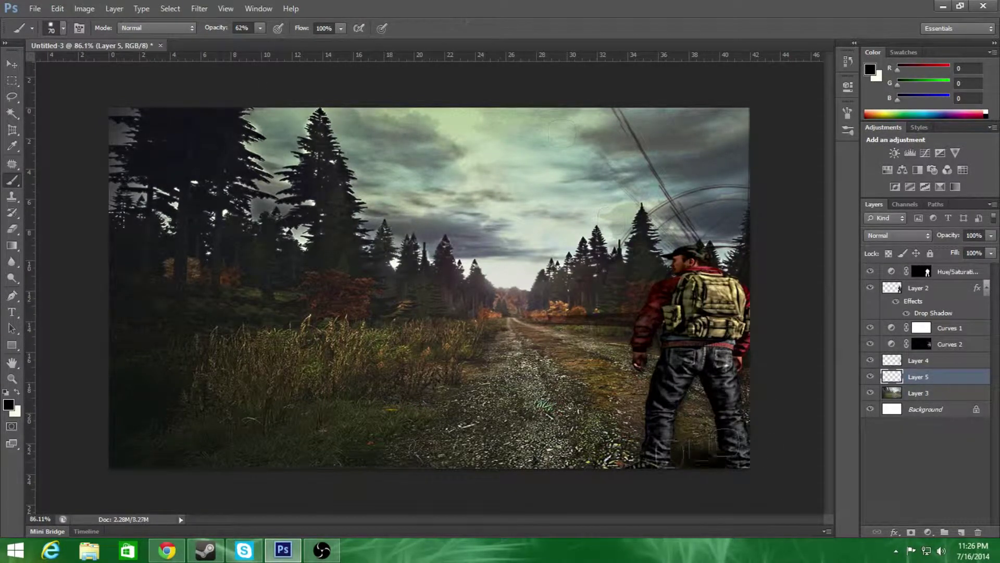
pyautogui.moveTo(698, 449); pyautogui.dragTo(743, 425)
pyautogui.hotkey('ctrl', '+')
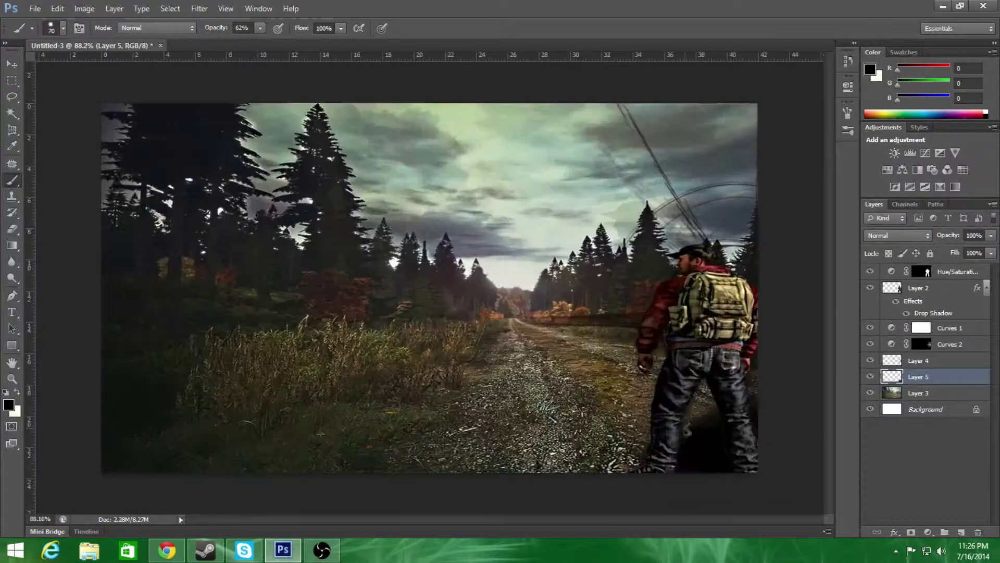
pyautogui.click(13, 229)
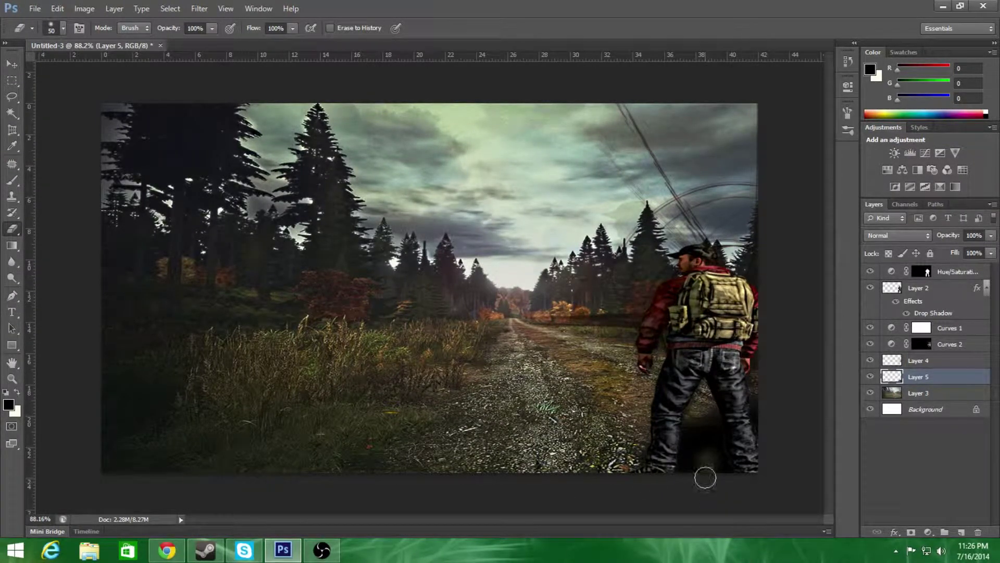
pyautogui.click(12, 181)
# Fit the image on screen and add a new empty Layer 6 above Layer 4.
pyautogui.hotkey('ctrl', '-')
pyautogui.hotkey('ctrl', '-')
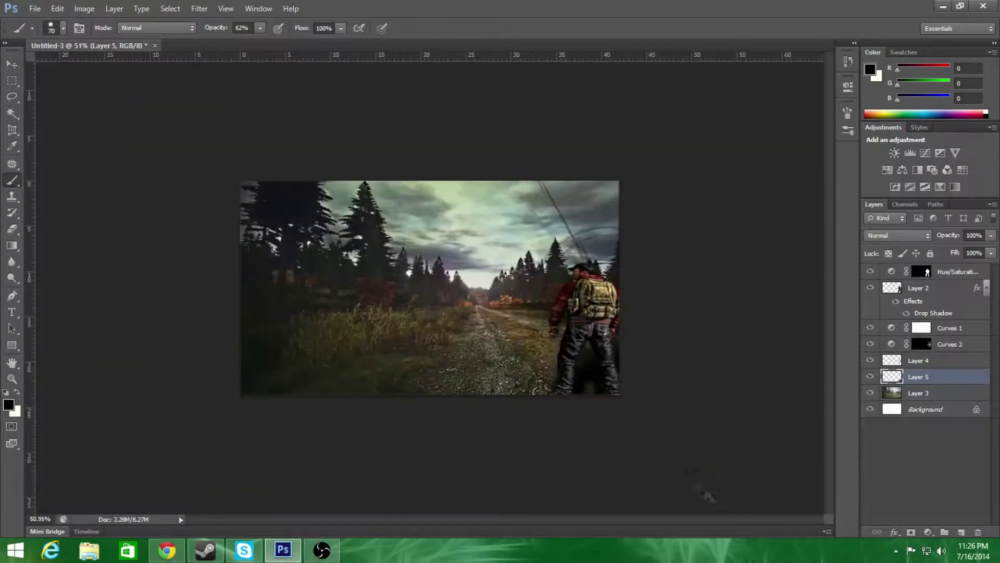
pyautogui.hotkey('ctrl', '0')
pyautogui.scroll(2, 690, 450)
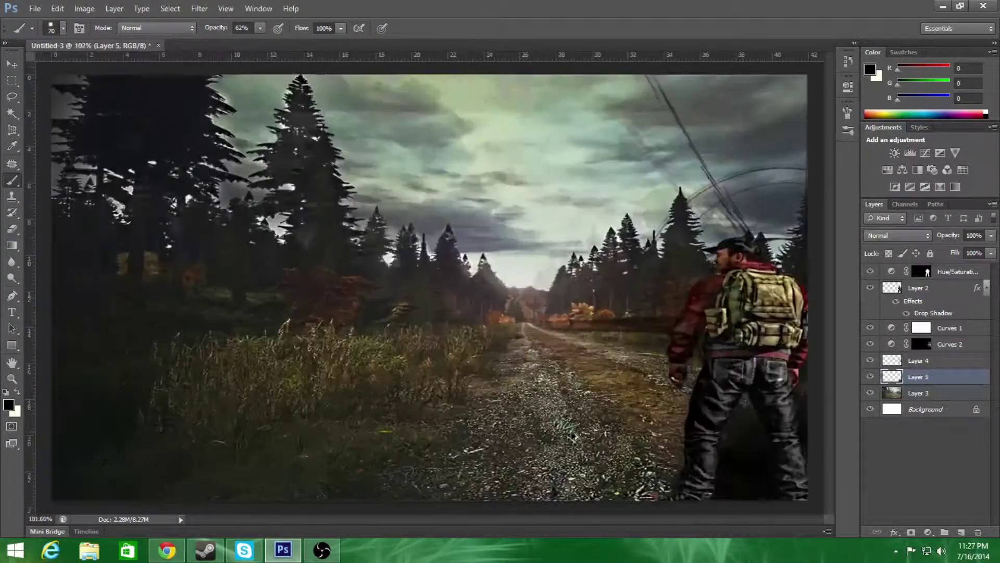
pyautogui.scroll(-2, 690, 450)
pyautogui.click(943, 360)
pyautogui.hotkey('ctrl', 'shift', 'alt', 'n')
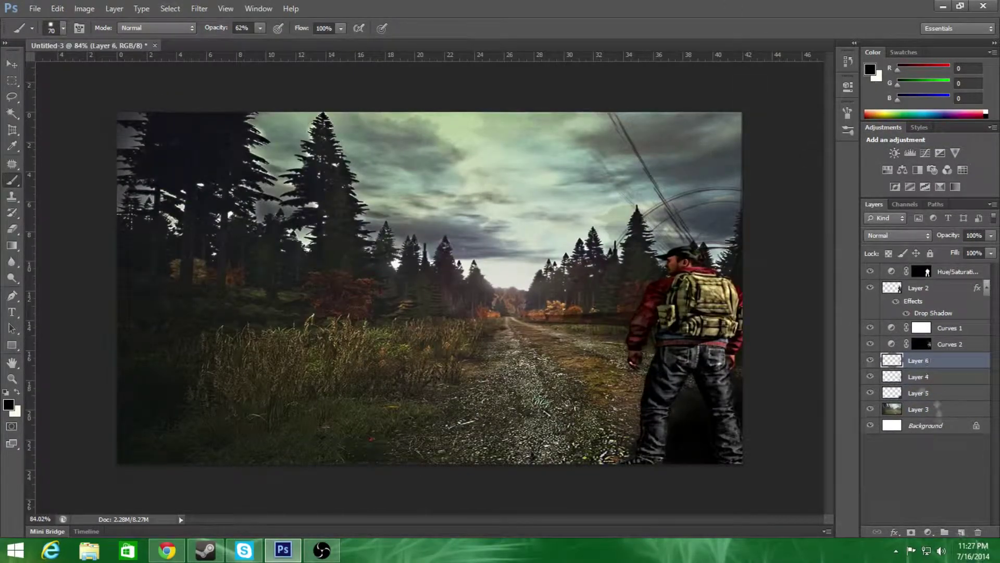
# Try the Wet Media Brushes set, undo a test dab in the sky, and pick a 65 px watercolor brush.
pyautogui.click(63, 28)
pyautogui.click(161, 49)
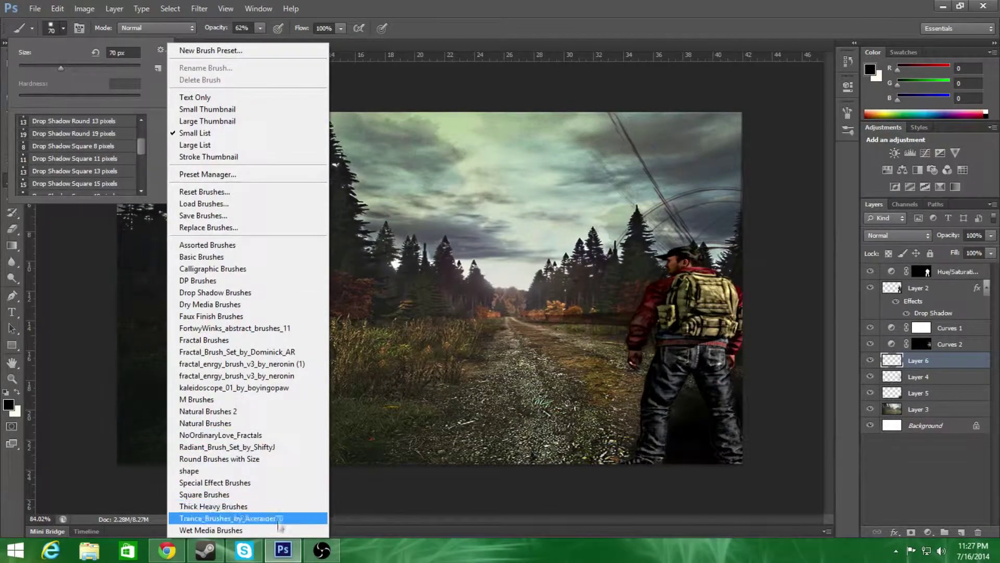
pyautogui.click(224, 526)
pyautogui.click(476, 206)
pyautogui.doubleClick(68, 167)
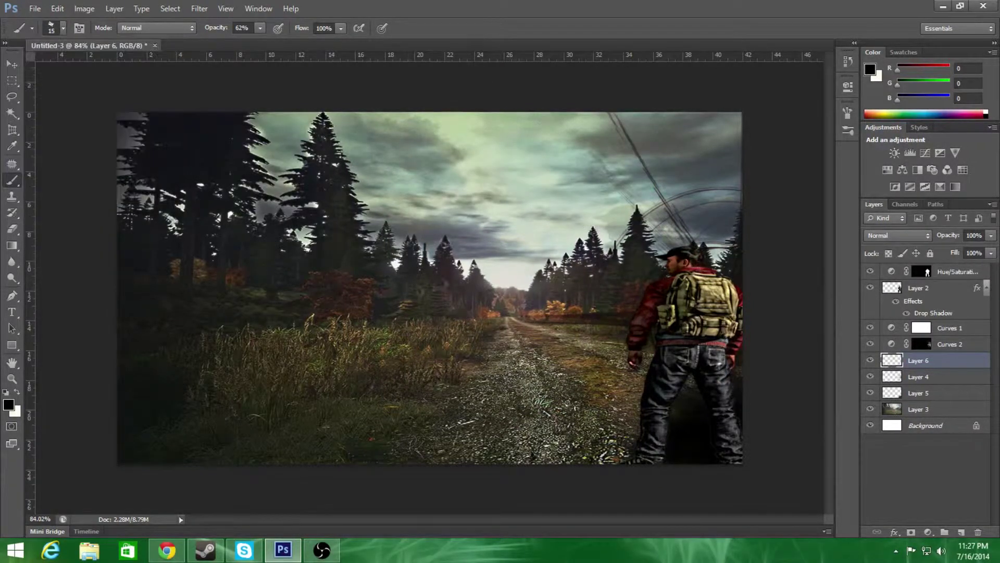
pyautogui.click(526, 198)
pyautogui.hotkey('ctrl', 'z')
pyautogui.click(63, 28)
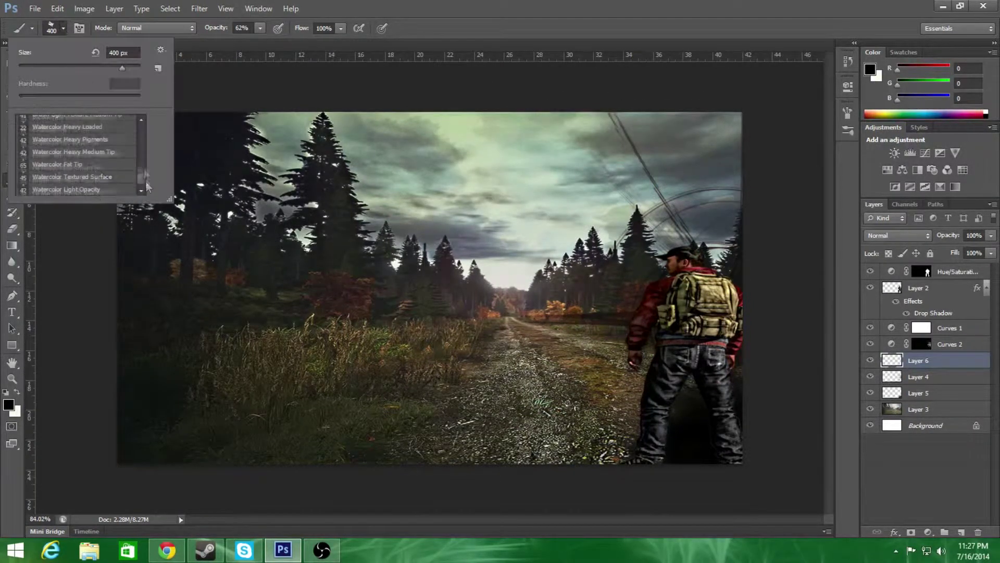
pyautogui.doubleClick(68, 152)
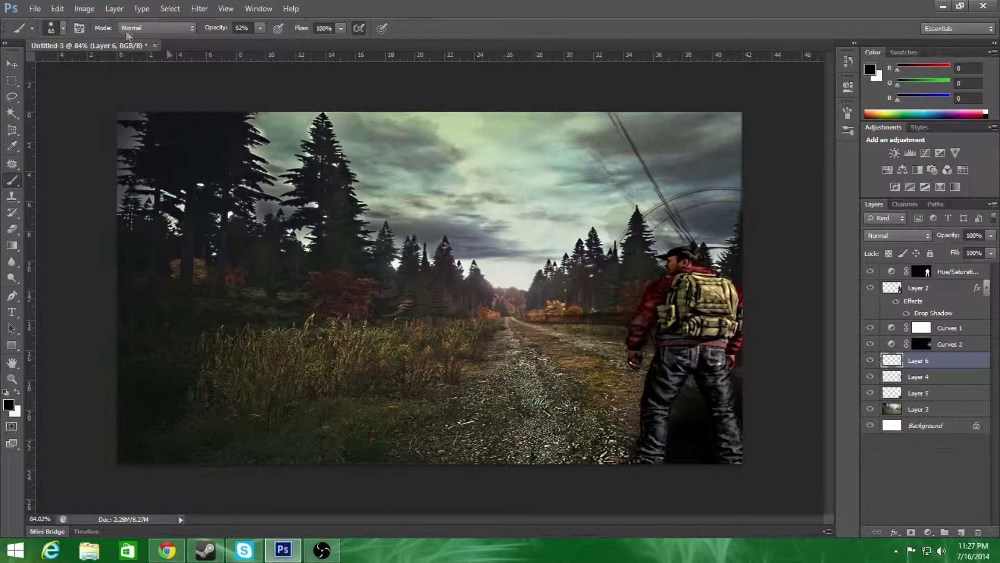
# Replace the brushes with the Special Effect Brushes set and pick a special effect brush.
pyautogui.click(63, 28)
pyautogui.click(160, 49)
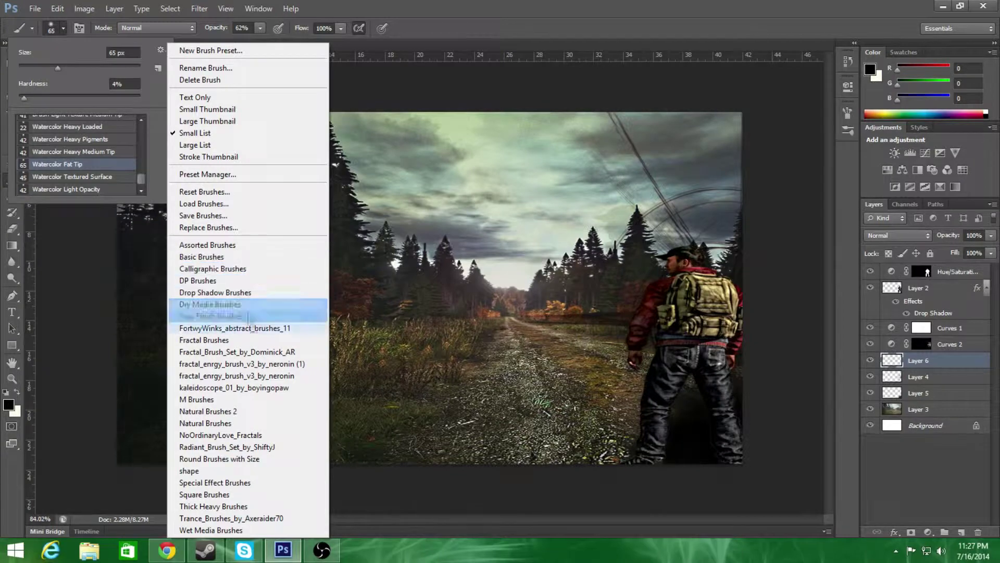
pyautogui.click(214, 483)
pyautogui.press('Return')
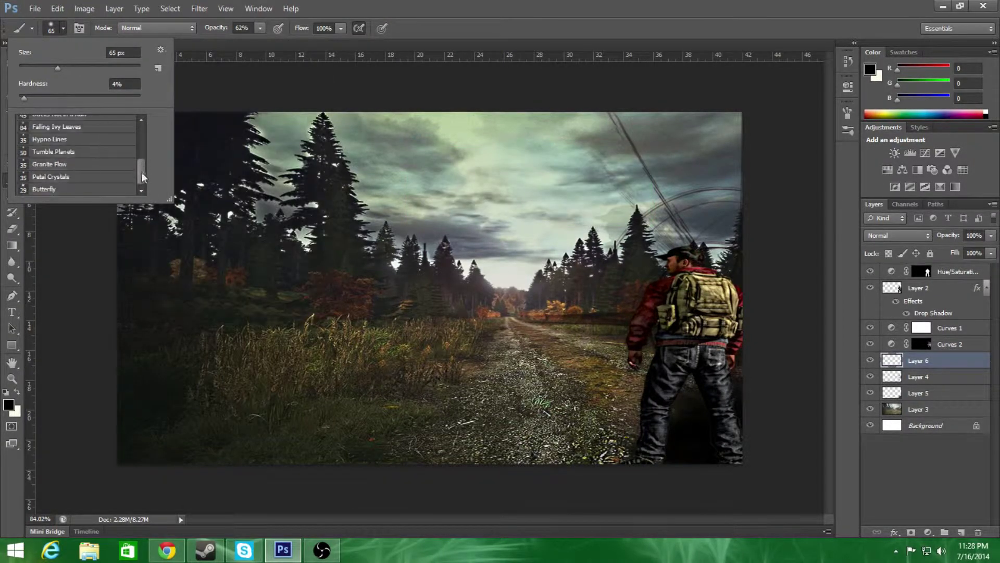
pyautogui.scroll(-3, 142, 178)
pyautogui.doubleClick(79, 187)
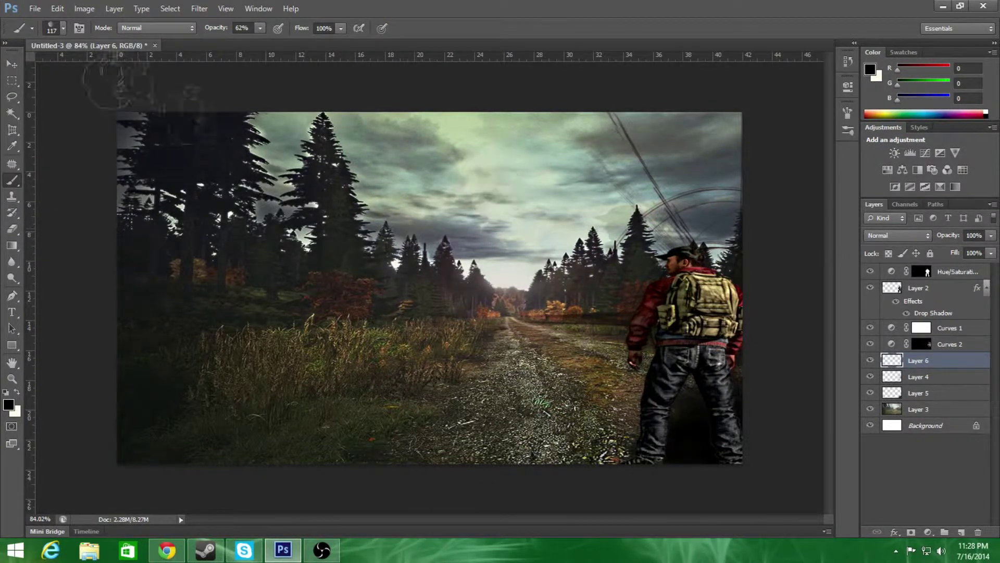
# Replace the brushes with the Calligraphic Brushes set and look over its brushes.
pyautogui.click(63, 28)
pyautogui.click(160, 49)
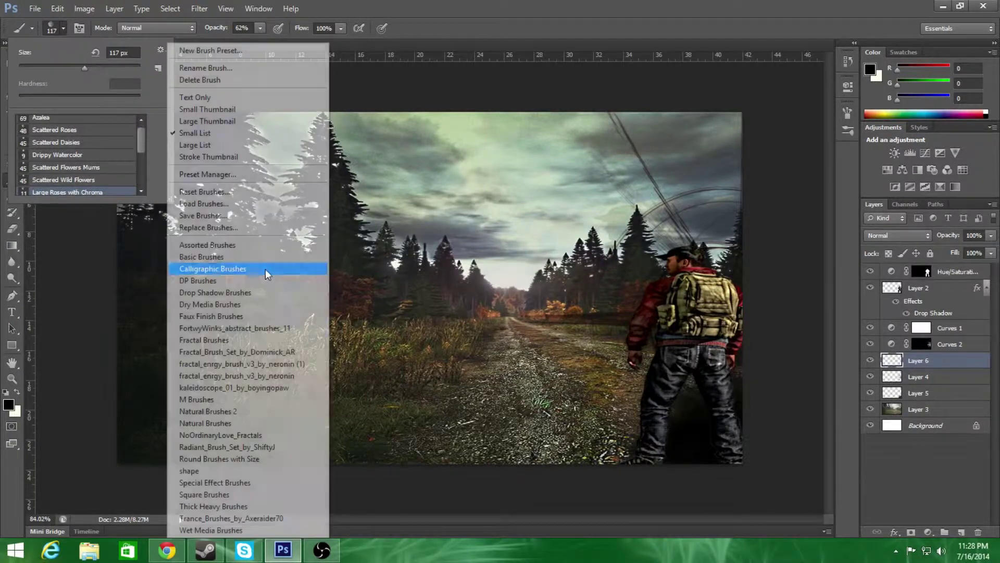
pyautogui.click(264, 269)
pyautogui.press('Return')
pyautogui.click(63, 29)
pyautogui.press('Return')
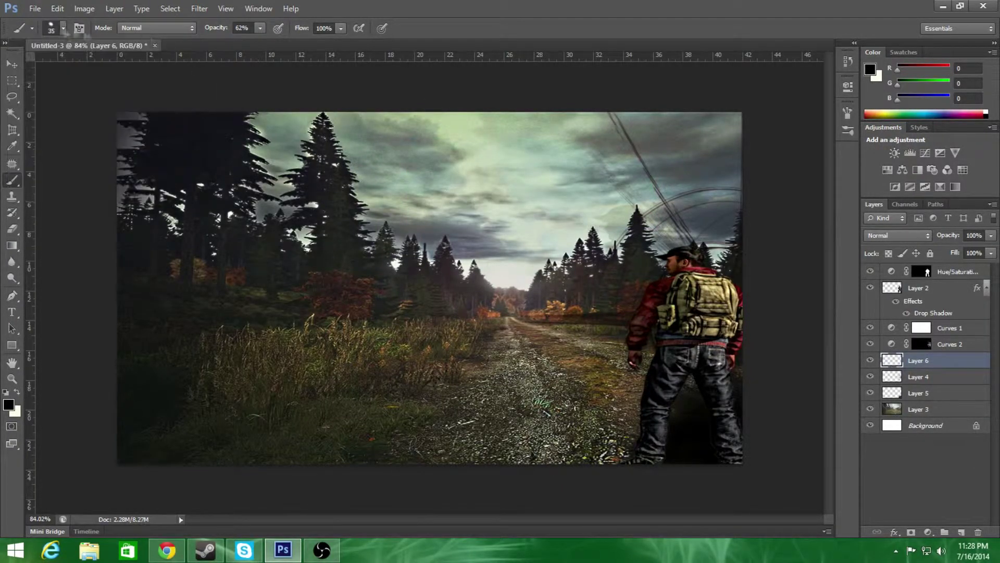
# Replace the brushes with the Fractal_Brush_Set_by_Dominick_AR set.
pyautogui.click(63, 28)
pyautogui.click(161, 49)
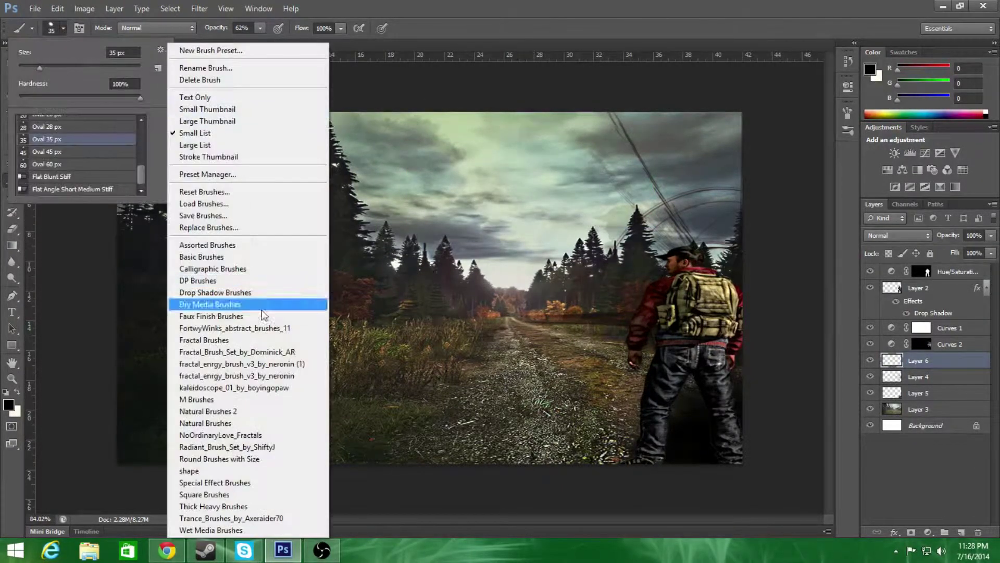
pyautogui.click(287, 352)
pyautogui.click(474, 211)
# Load the Trance_Brushes_by_Axeraider70 set, pick a brush tip and enlarge it to 600 px.
pyautogui.click(63, 28)
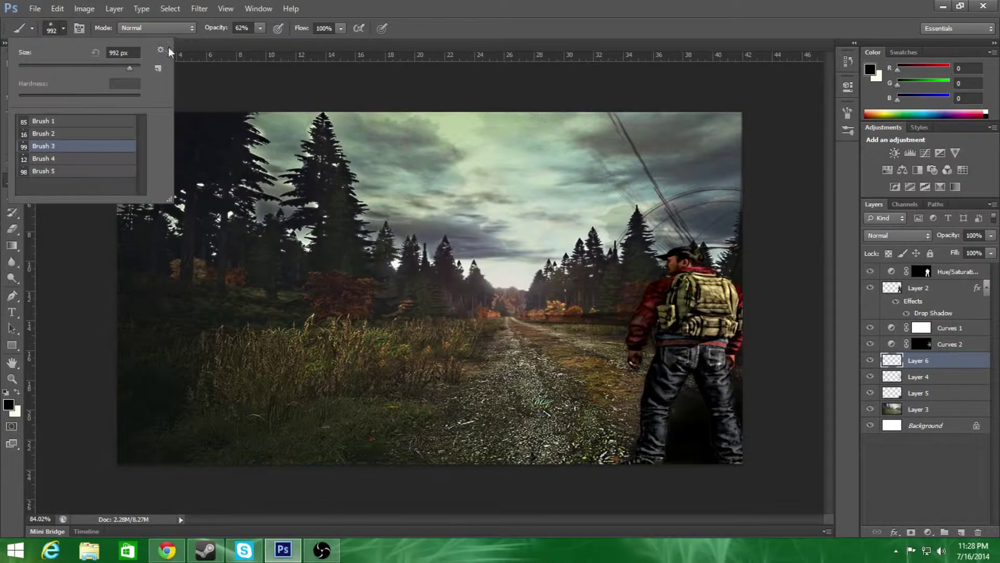
pyautogui.click(161, 50)
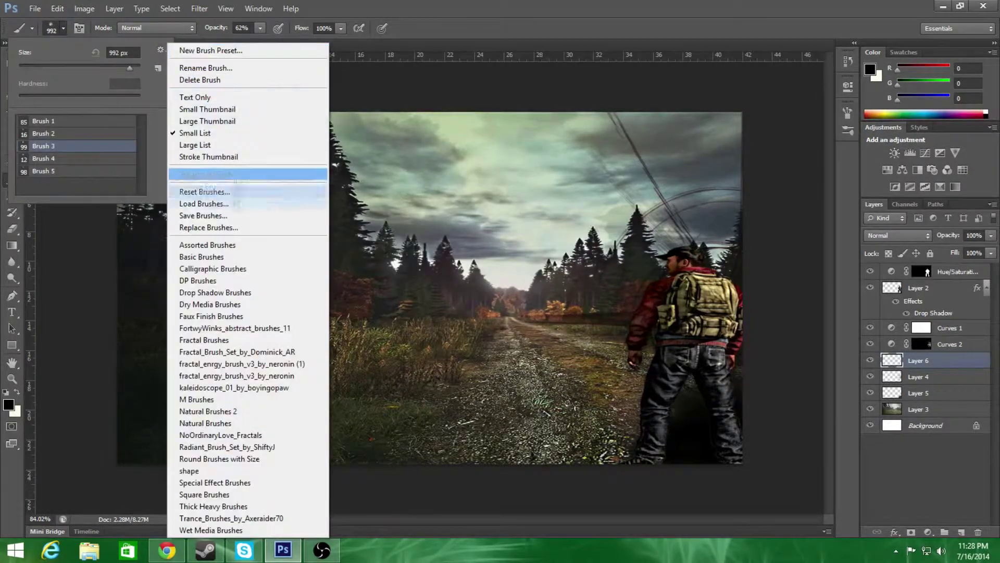
pyautogui.click(286, 518)
pyautogui.doubleClick(123, 160)
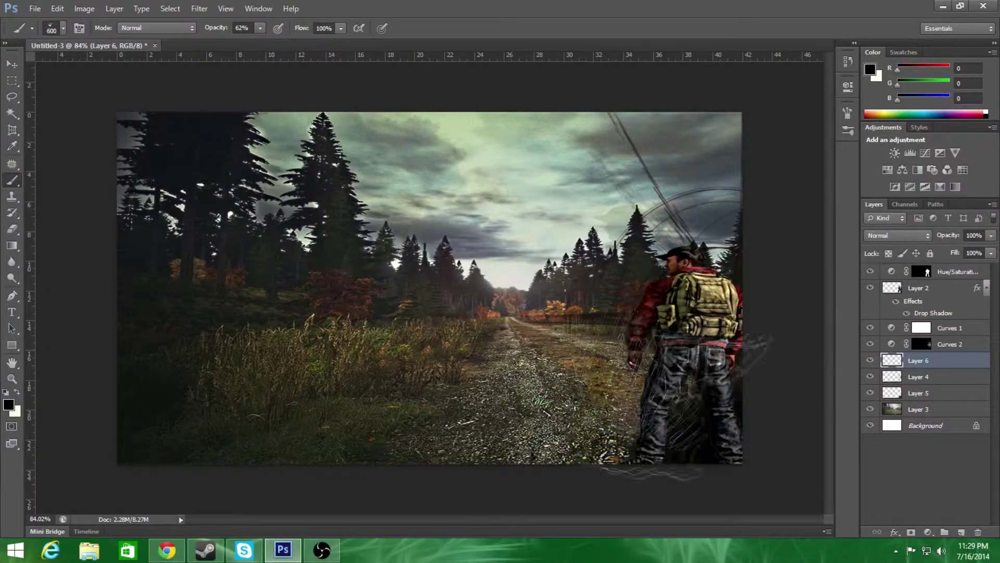
pyautogui.click(604, 391)
pyautogui.press(']')
pyautogui.press(']')
pyautogui.press(']')
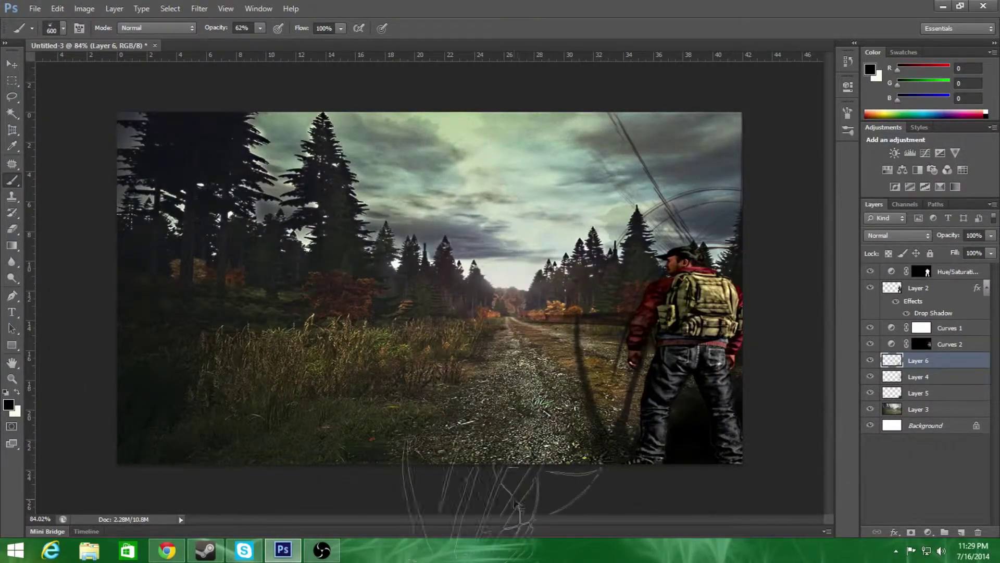
pyautogui.scroll(-1, 333, 300)
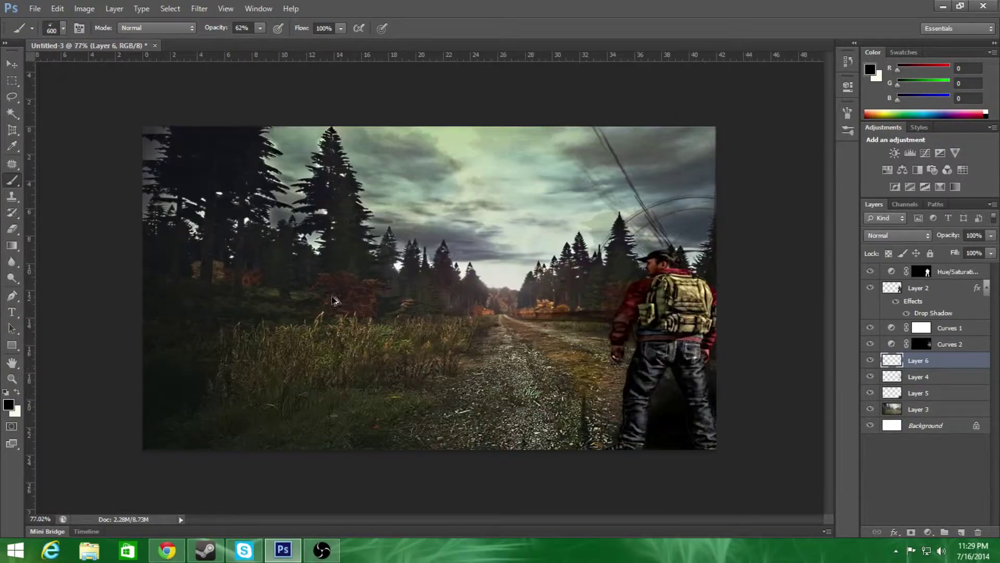
# Apply Topaz Clean 3's Stylize Details preset to the forest background Layer 3, then deselect.
pyautogui.click(928, 412)
pyautogui.click(199, 9)
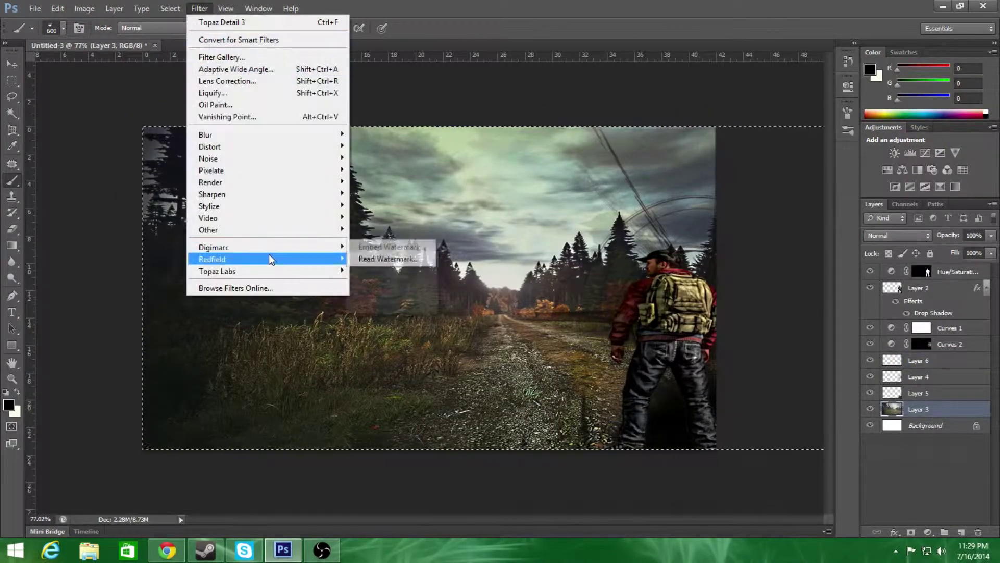
pyautogui.click(389, 266)
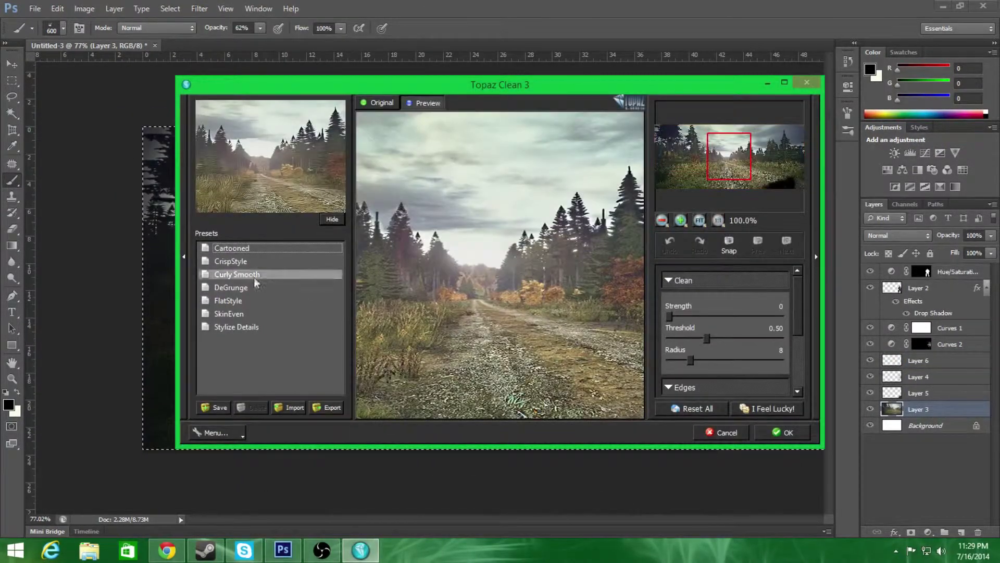
pyautogui.click(232, 248)
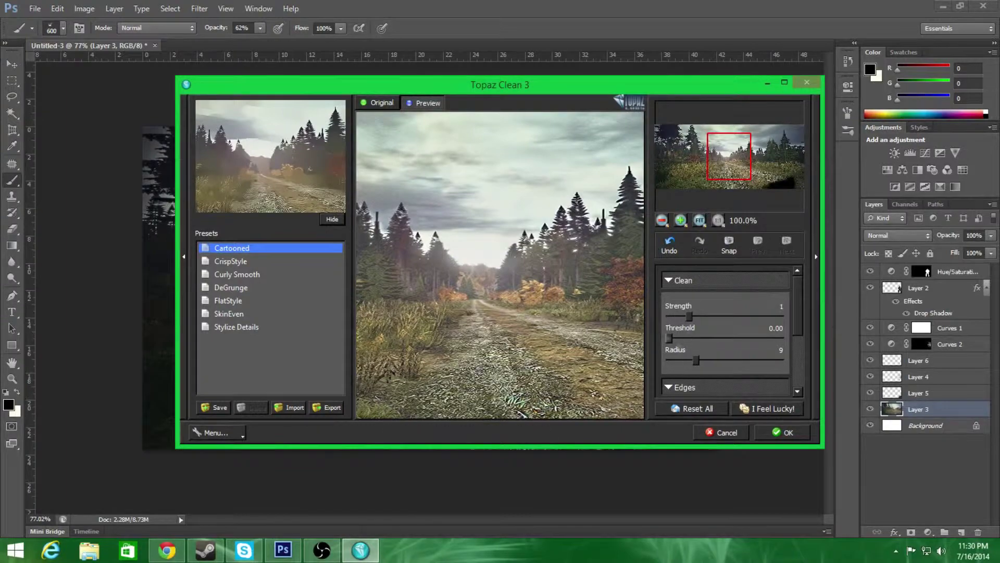
pyautogui.click(245, 326)
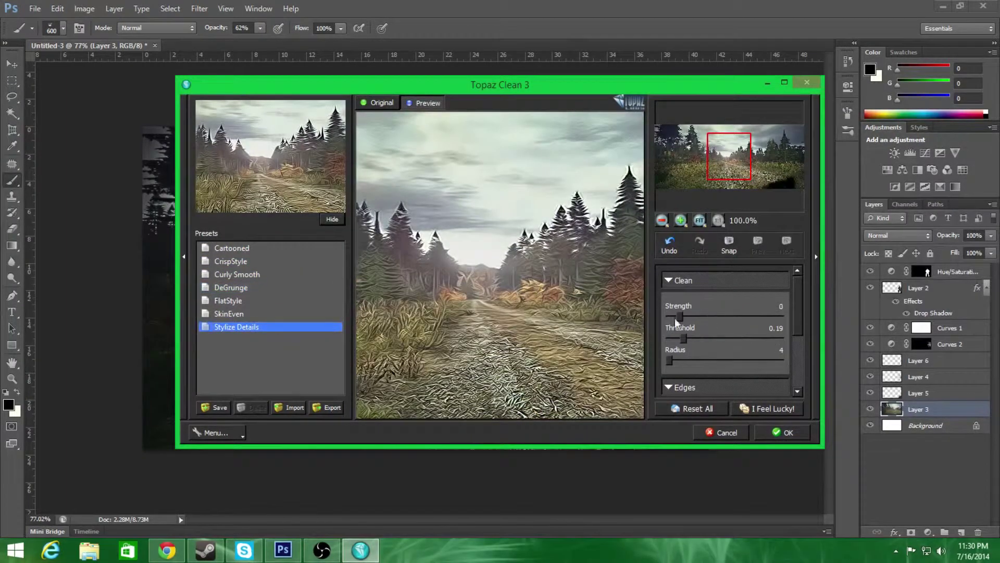
pyautogui.click(777, 432)
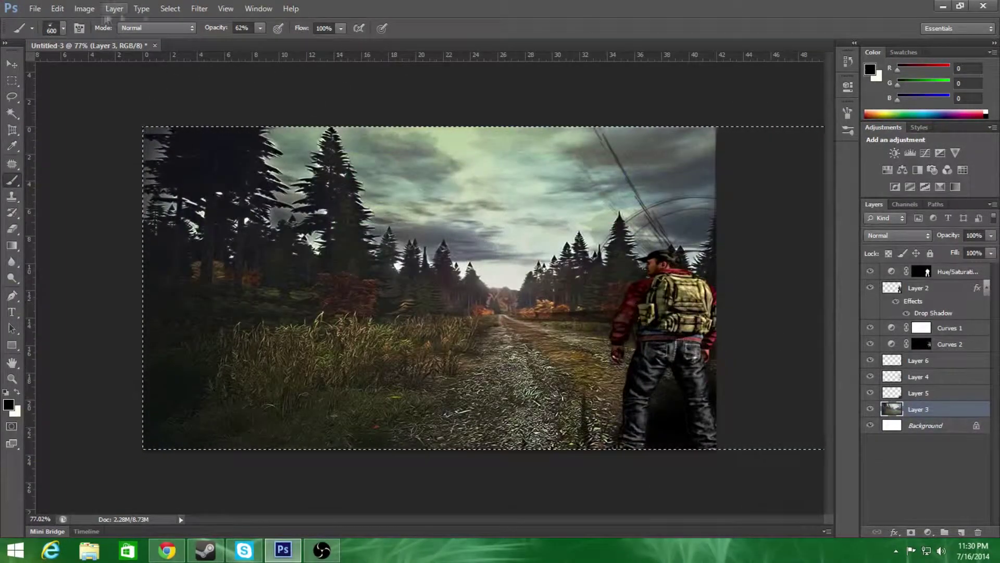
pyautogui.click(170, 9)
pyautogui.click(172, 31)
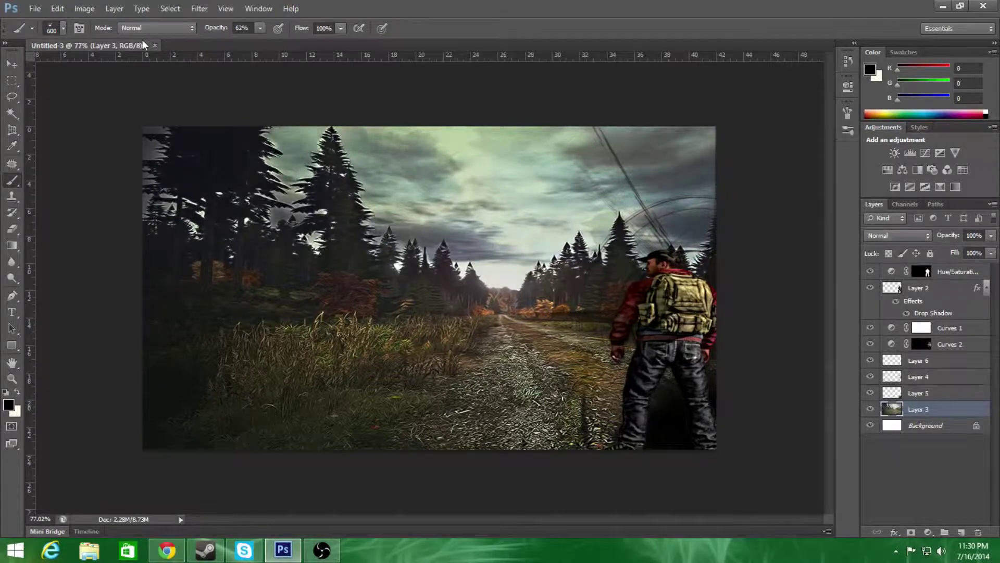
# Select the whole canvas and try Topaz Detail's Cloud Detail I and Cool Dreams presets.
pyautogui.hotkey('ctrl', 'a')
pyautogui.click(199, 9)
pyautogui.click(224, 18)
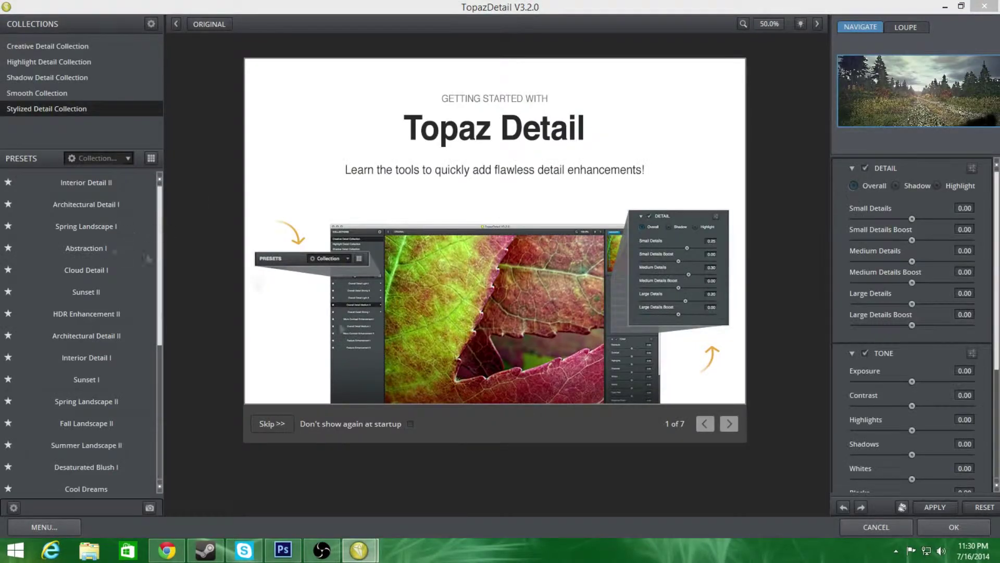
pyautogui.click(147, 258)
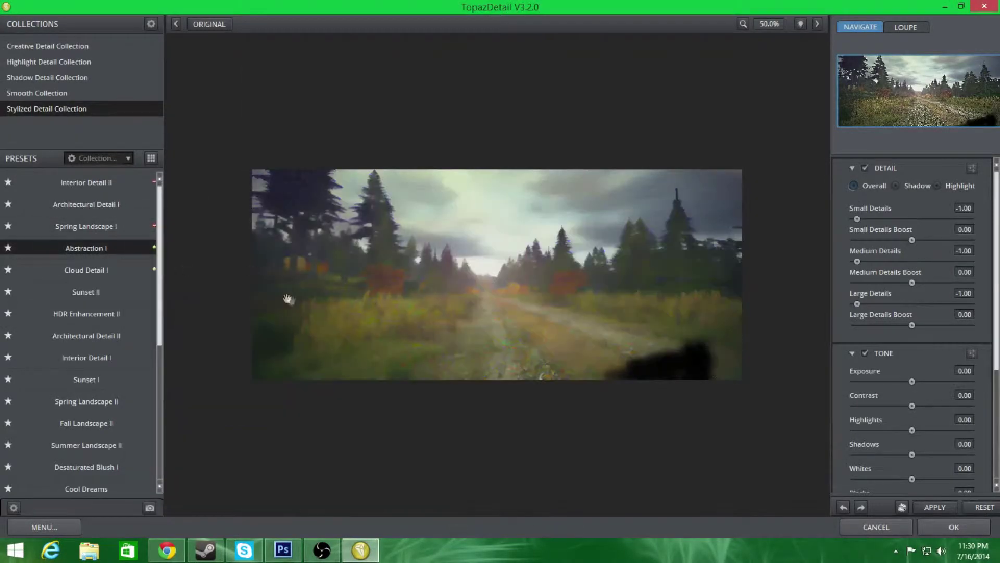
pyautogui.click(83, 270)
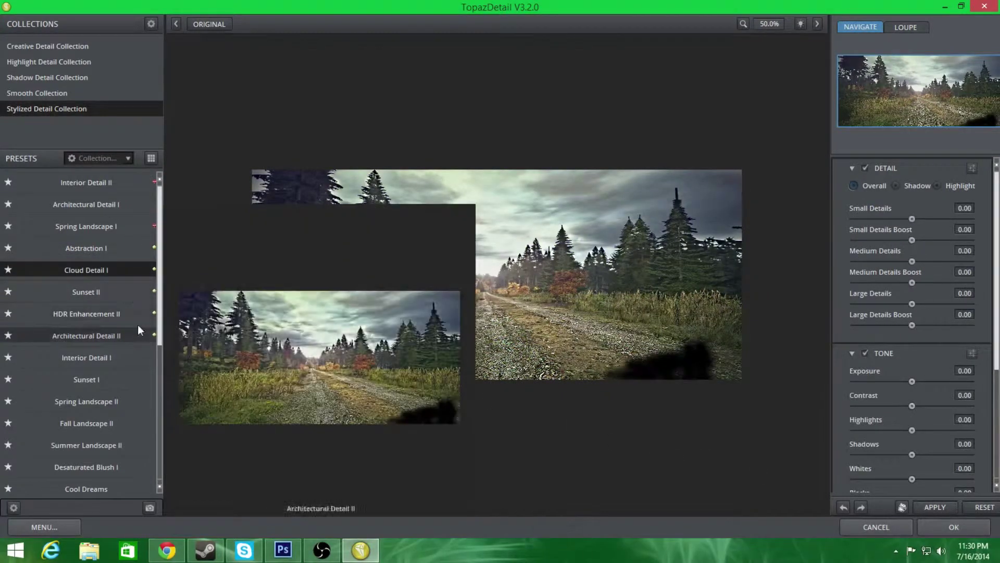
pyautogui.scroll(-4, 121, 468)
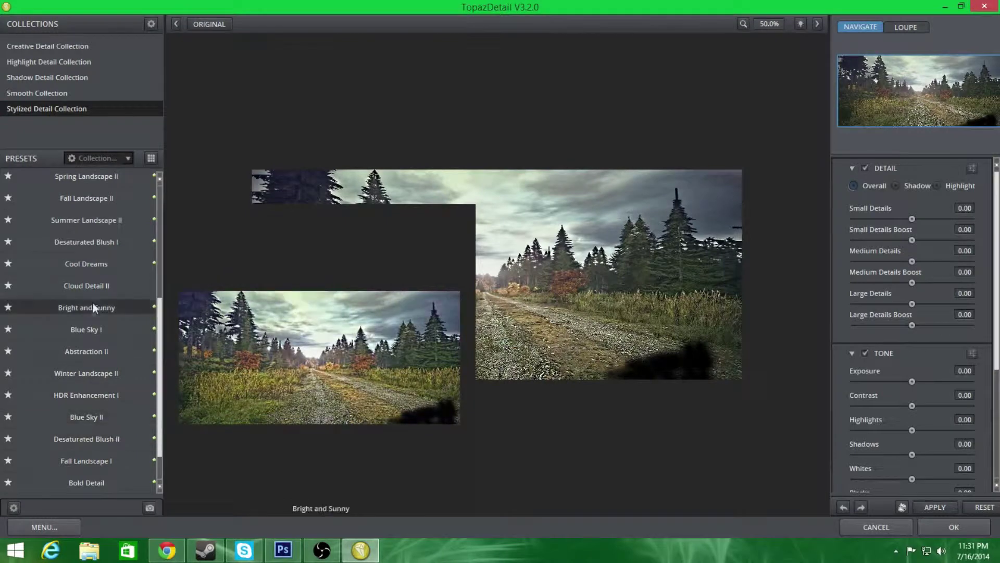
pyautogui.click(97, 266)
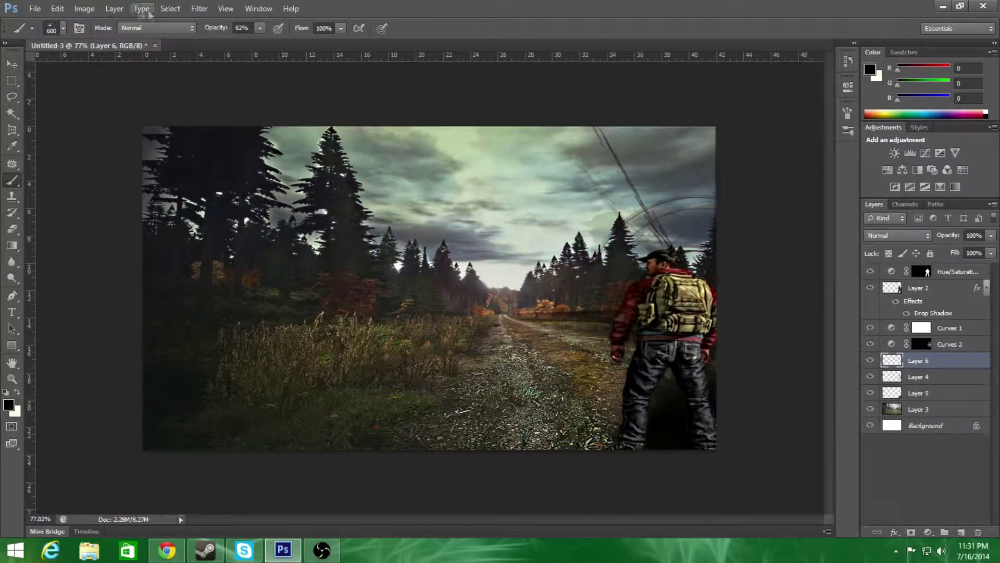
# Rerun Topaz Detail and apply the Architectural Detail II preset after testing HDR Enhancement II.
pyautogui.click(199, 8)
pyautogui.click(385, 272)
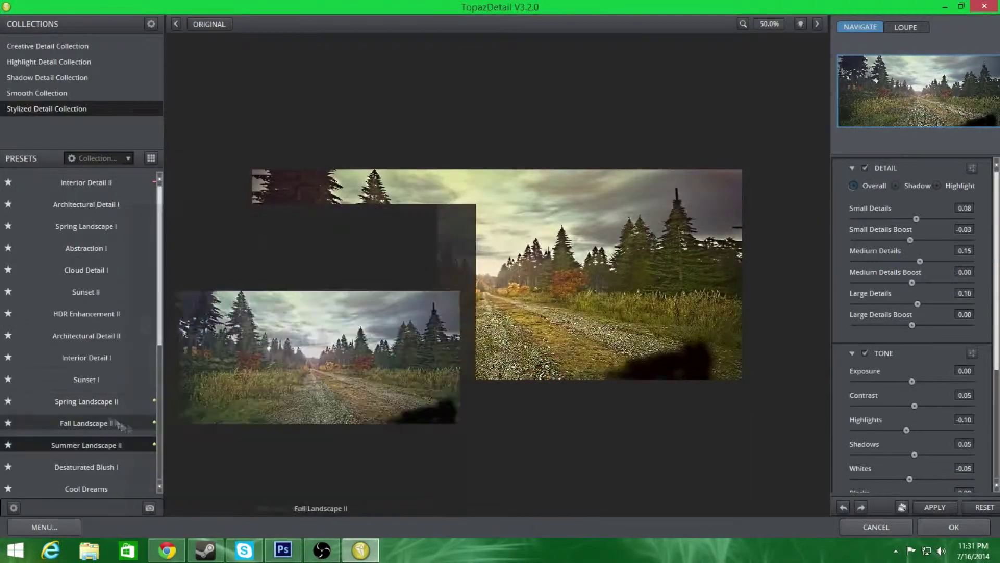
pyautogui.click(95, 312)
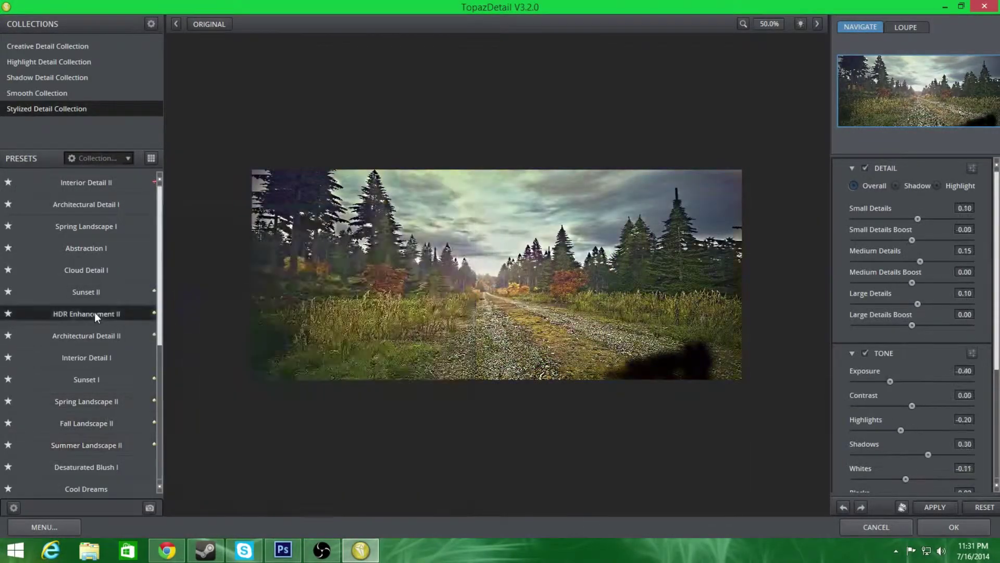
pyautogui.click(88, 336)
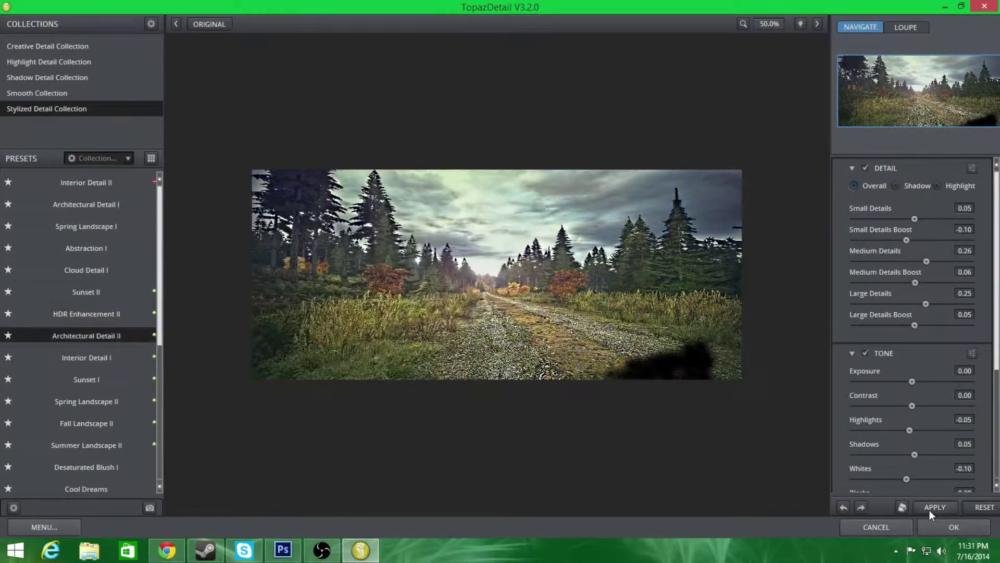
pyautogui.click(936, 528)
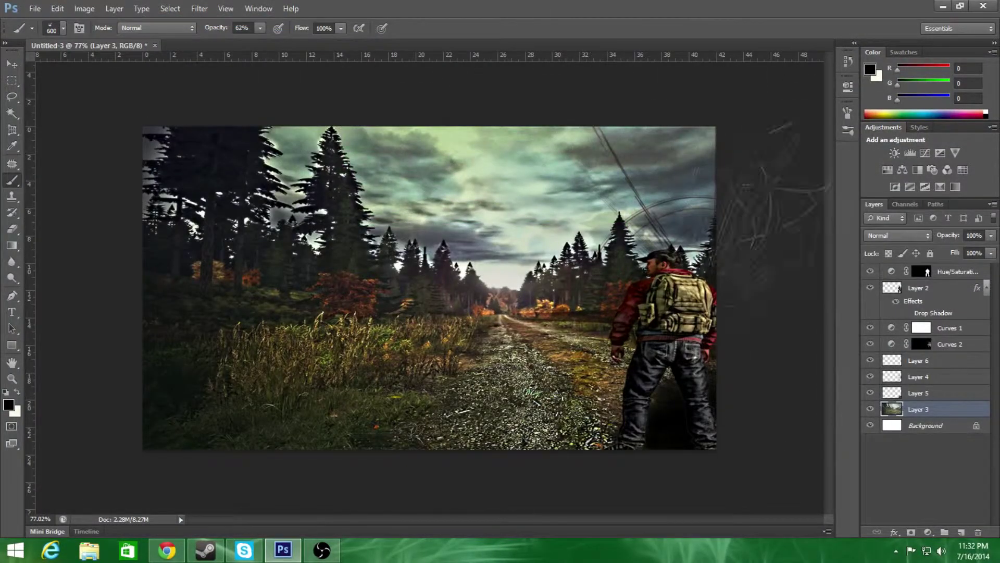
# Add a Brightness/Contrast adjustment layer with Brightness 15 and Contrast 49.
pyautogui.click(894, 152)
pyautogui.moveTo(756, 173)
pyautogui.mouseDown()
pyautogui.moveTo(778, 174)
pyautogui.moveTo(749, 149)
pyautogui.mouseUp()
pyautogui.click(658, 76)
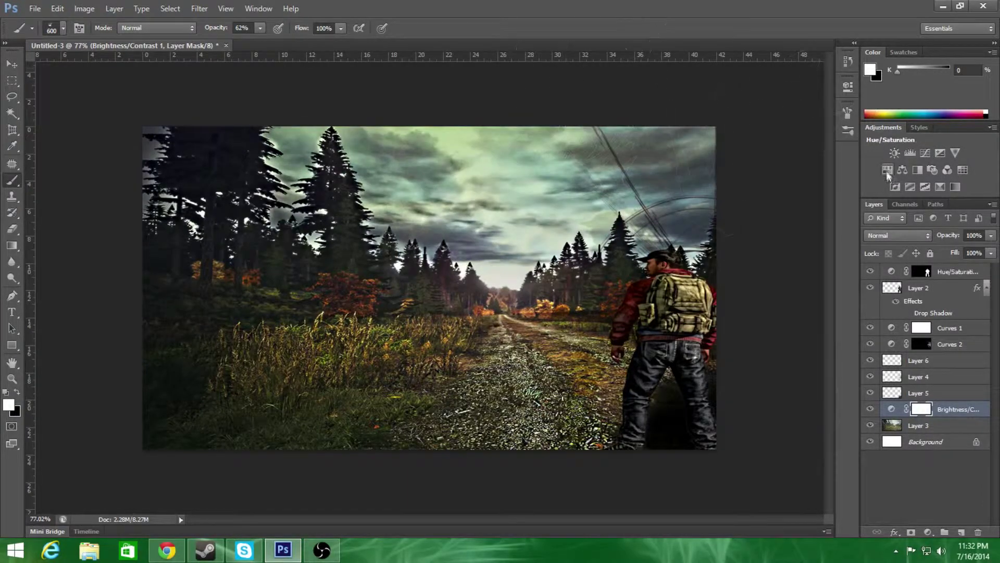
# Add a Hue/Saturation adjustment layer, then select survivor Layer 2 and zoom onto the legs.
pyautogui.click(889, 169)
pyautogui.moveTo(751, 188)
pyautogui.mouseDown()
pyautogui.moveTo(771, 189)
pyautogui.moveTo(755, 189)
pyautogui.mouseUp()
pyautogui.click(848, 85)
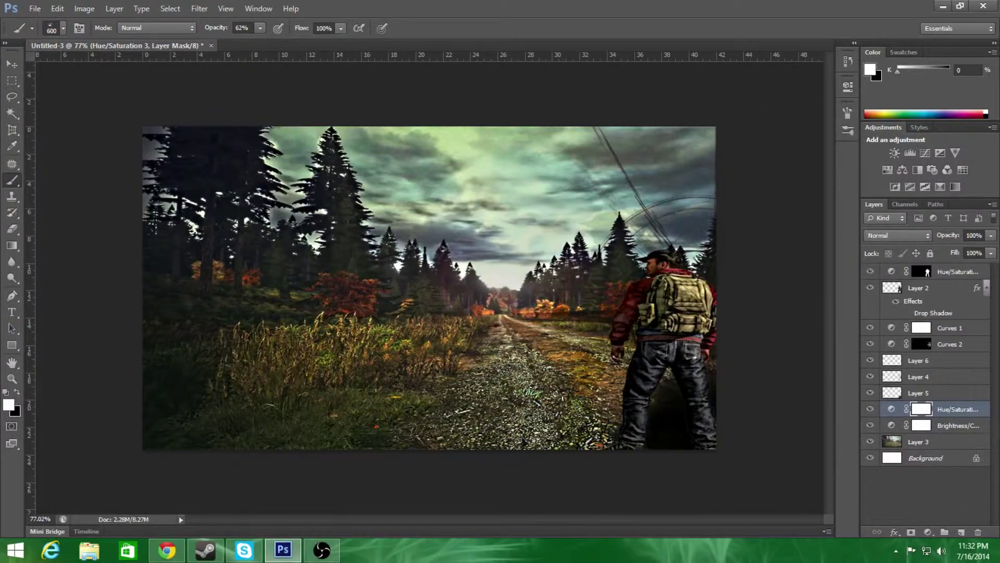
pyautogui.keyDown('ctrl'); pyautogui.click(628, 443); pyautogui.keyUp('ctrl')
pyautogui.scroll(5, 628, 444)
pyautogui.scroll(1, 628, 444)
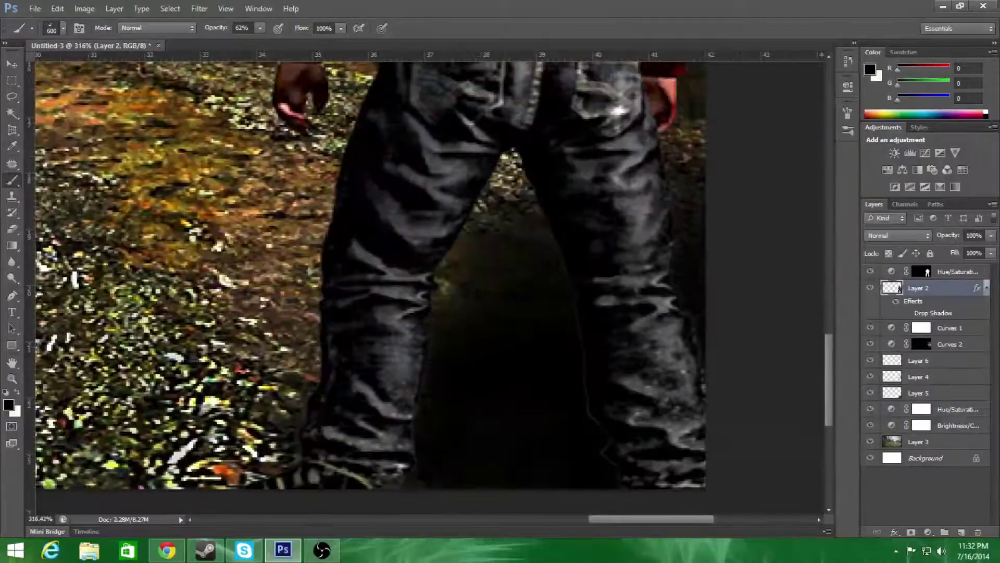
# Reset brushes to the defaults, choose the 13 px soft round brush, and fit the image on screen.
pyautogui.click(63, 28)
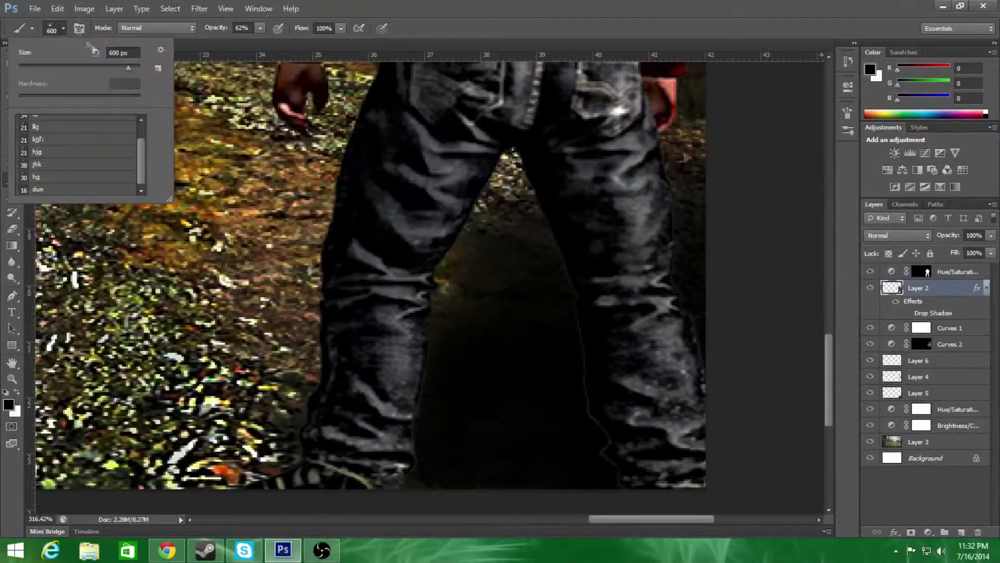
pyautogui.click(160, 49)
pyautogui.click(204, 192)
pyautogui.click(478, 207)
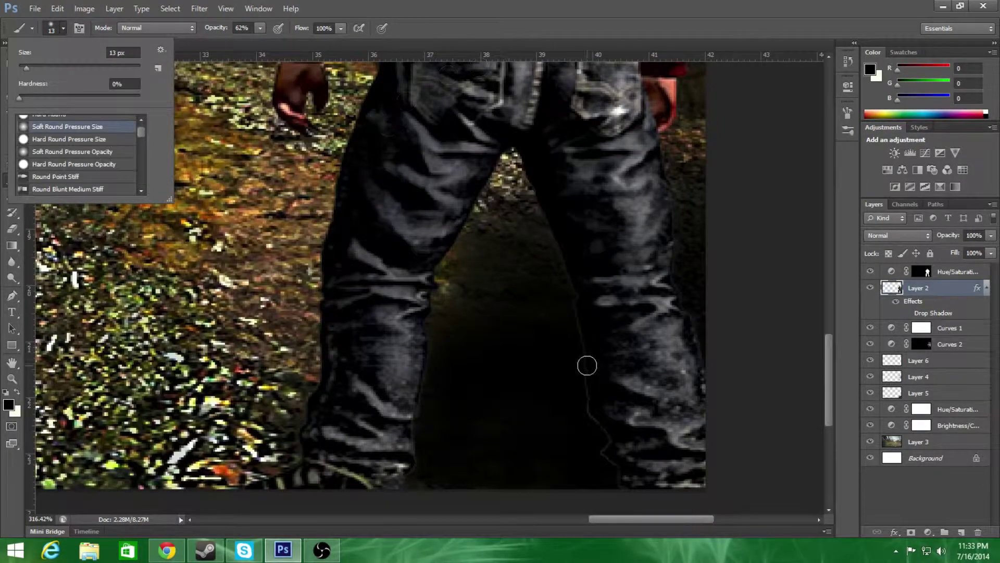
pyautogui.click(577, 352)
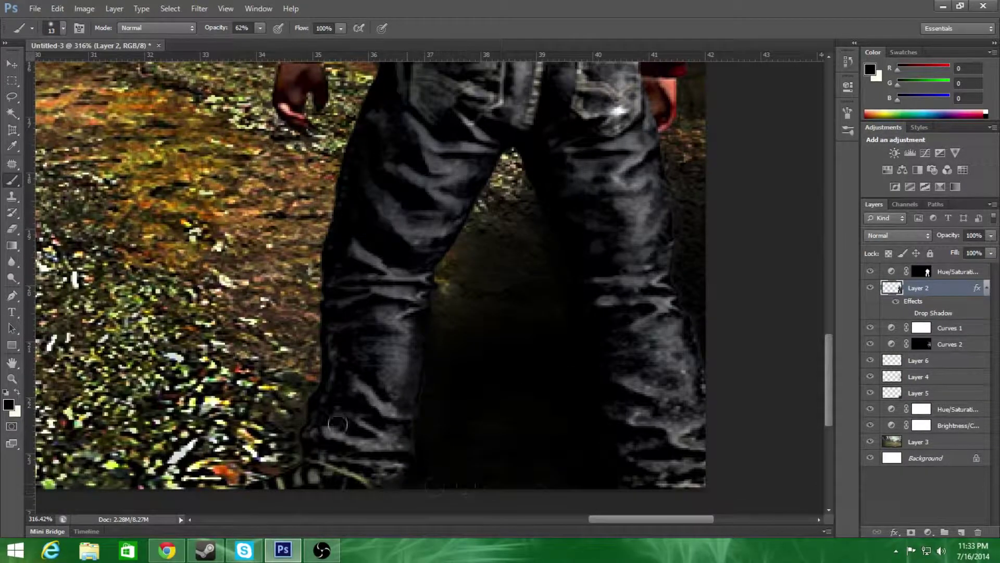
pyautogui.hotkey('ctrl', '0')
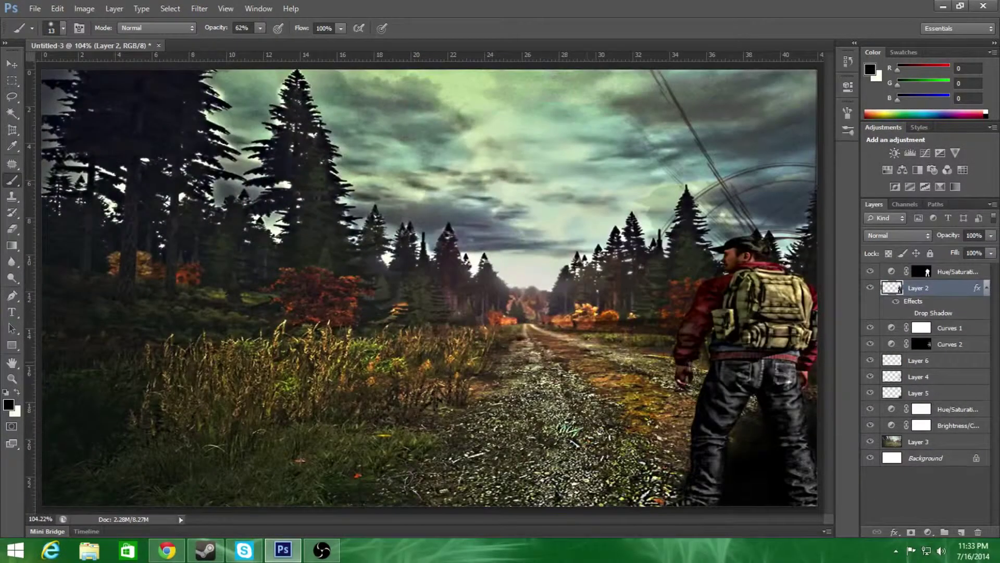
# Give Layer 2 a black Outer Glow at 2% opacity in Layer Style.
pyautogui.scroll(-2, 521, 301)
pyautogui.doubleClick(961, 288)
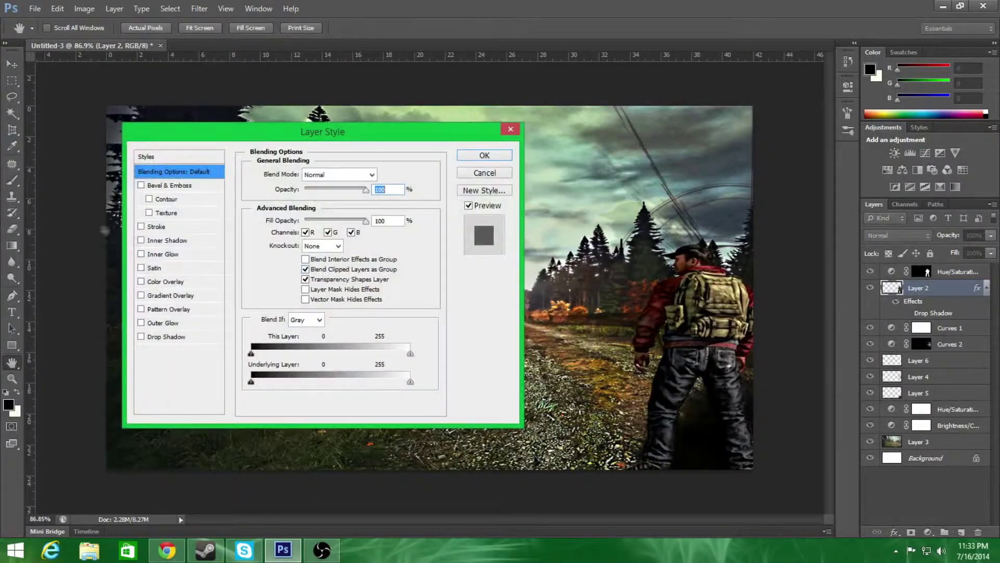
pyautogui.click(362, 175)
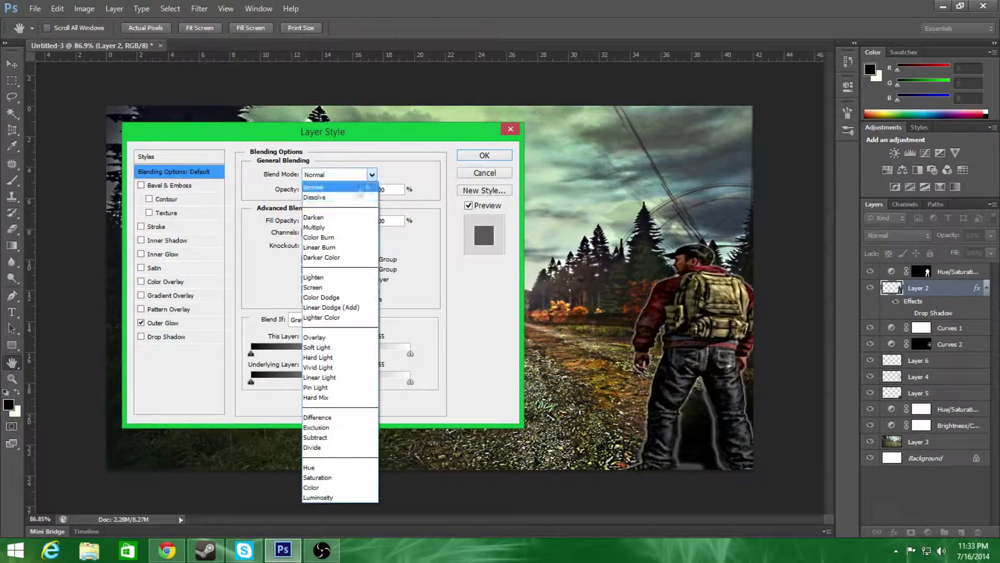
pyautogui.click(172, 323)
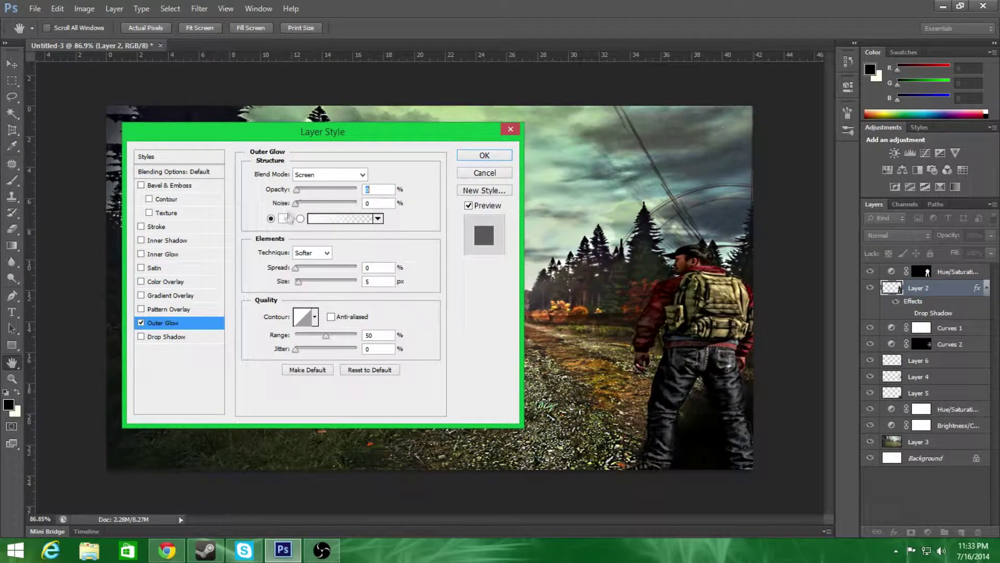
pyautogui.click(283, 219)
pyautogui.click(615, 130)
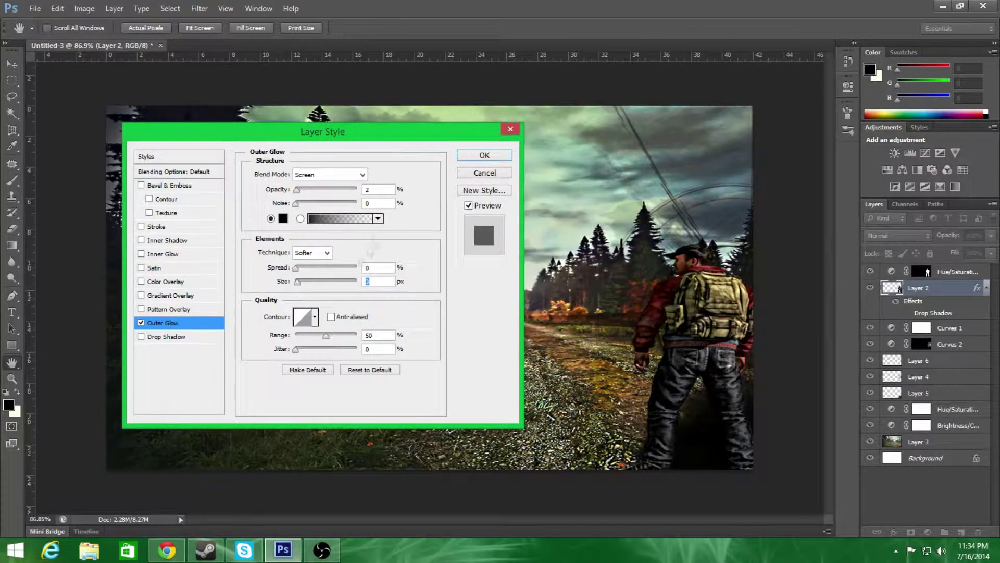
pyautogui.click(485, 155)
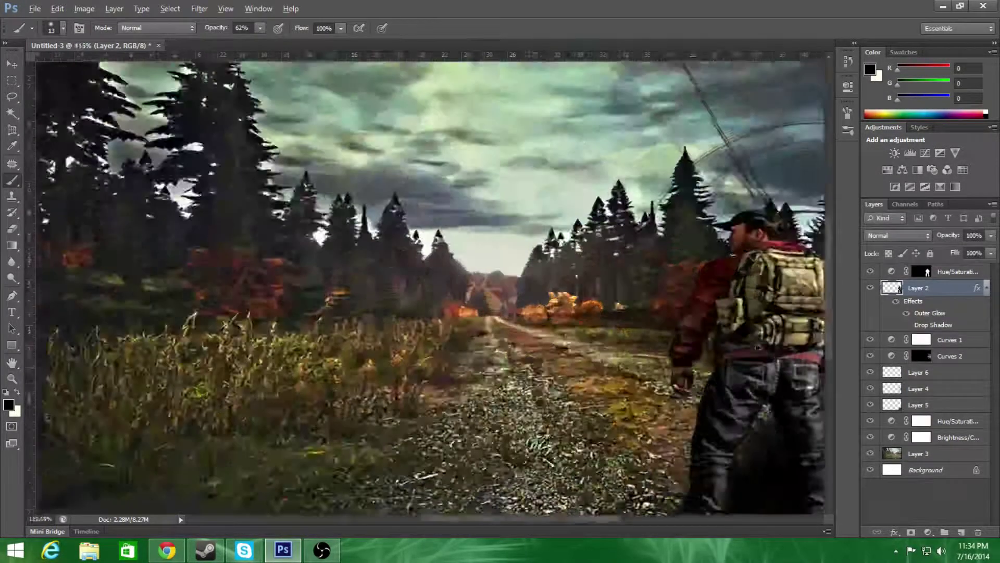
pyautogui.press('b')
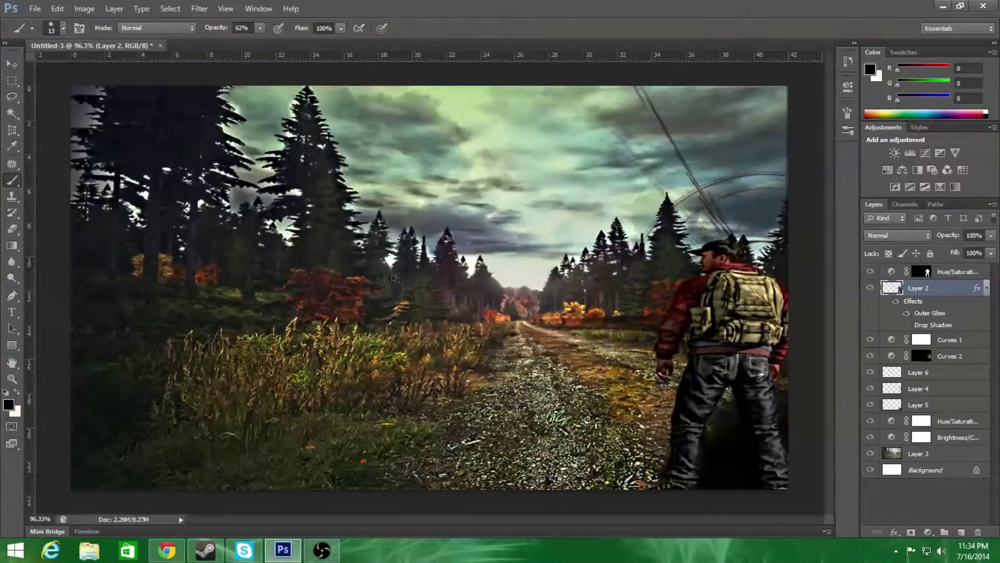
# Apply Topaz Clean 3's SkinEven preset to the forest background Layer 3.
pyautogui.scroll(-2, 430, 286)
pyautogui.click(919, 453)
pyautogui.click(199, 8)
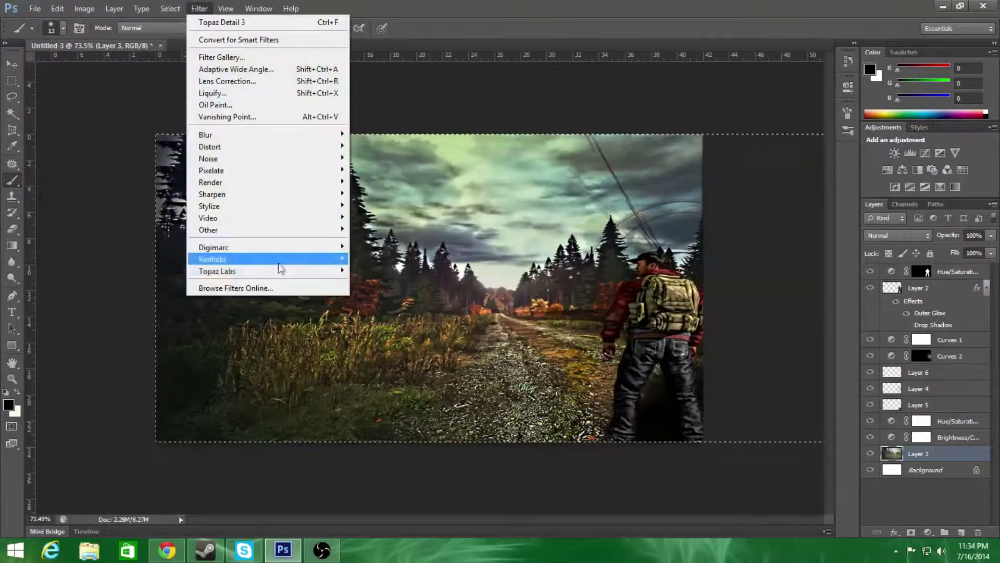
pyautogui.click(386, 263)
pyautogui.click(229, 314)
pyautogui.scroll(-3, 678, 341)
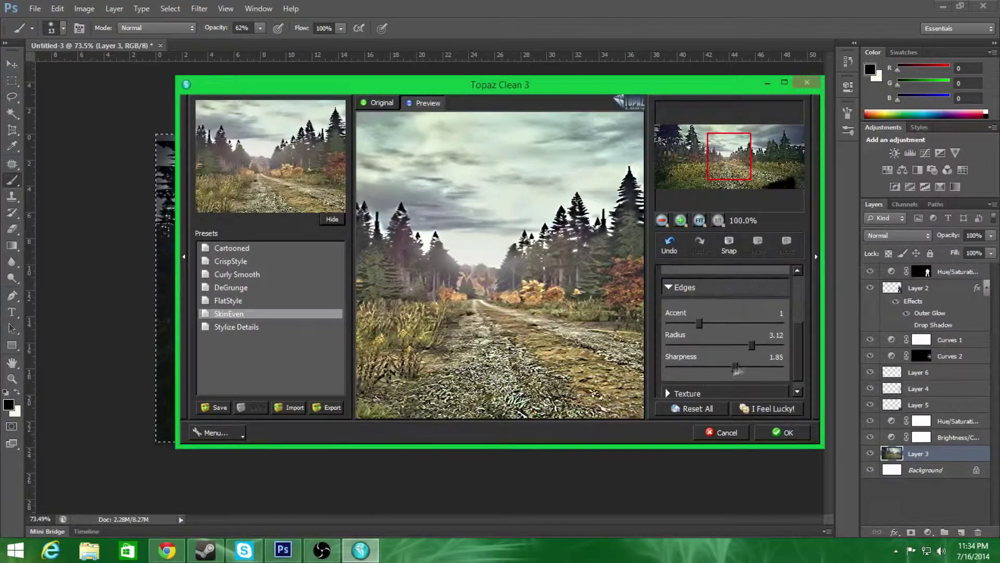
pyautogui.click(714, 392)
pyautogui.scroll(-3, 789, 385)
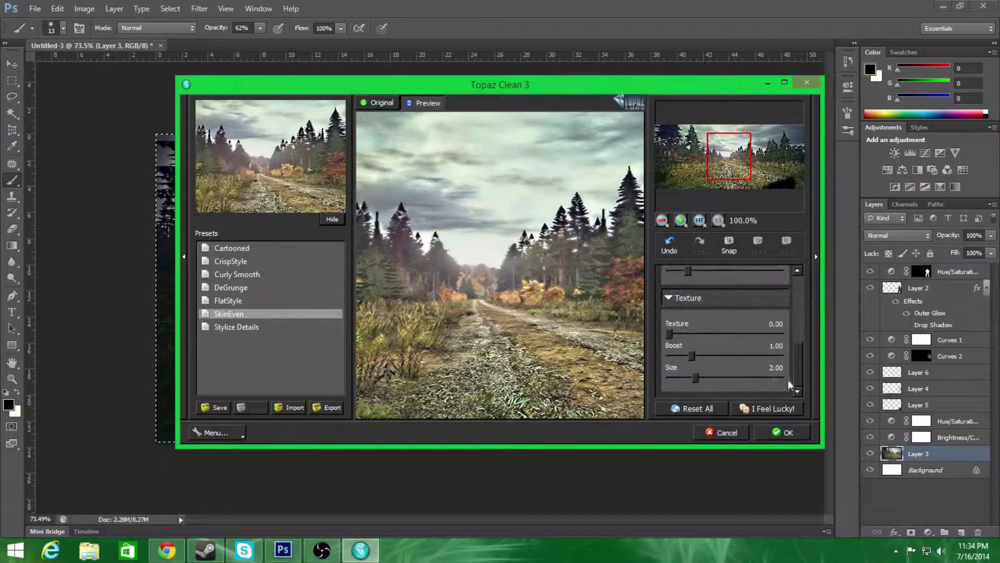
pyautogui.click(762, 438)
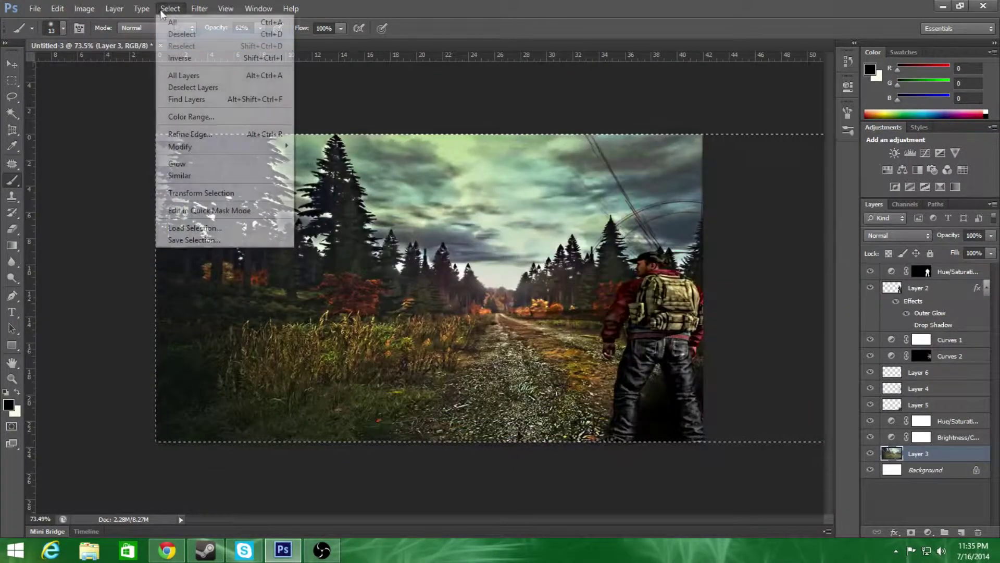
# Search the web for a 'dayz' logo and set the pasted logo layer to Screen.
pyautogui.scroll(1, 252, 491)
pyautogui.write('dayz')
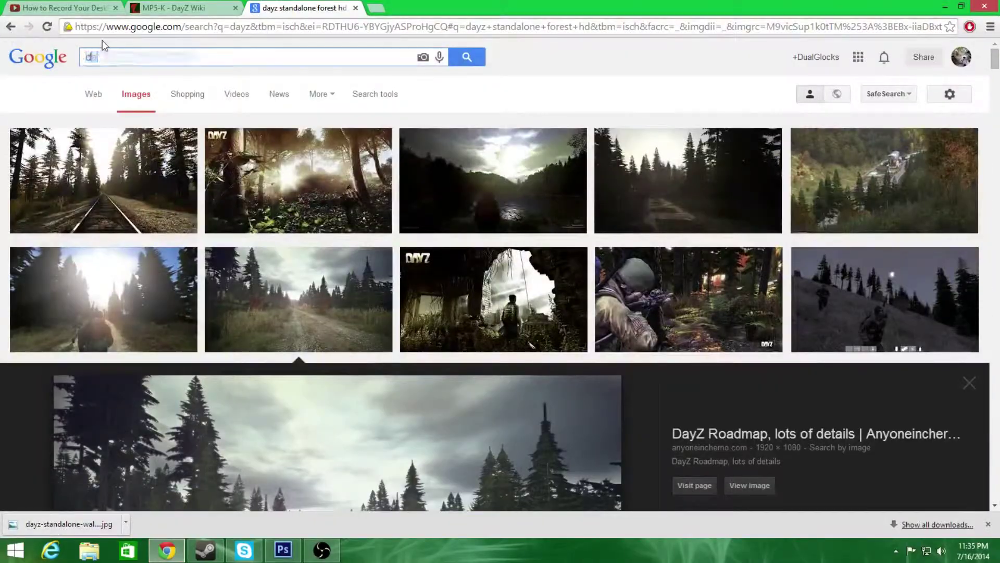
pyautogui.press('Return')
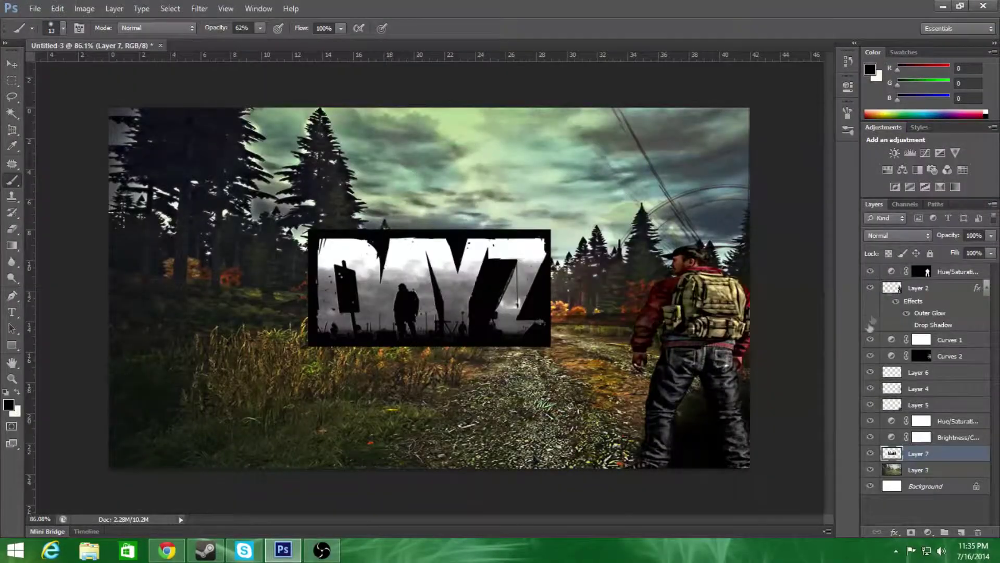
pyautogui.click(896, 235)
# Scale the Screen-mode DAYZ logo into the lower-left corner and fade it to 54% opacity.
pyautogui.click(885, 129)
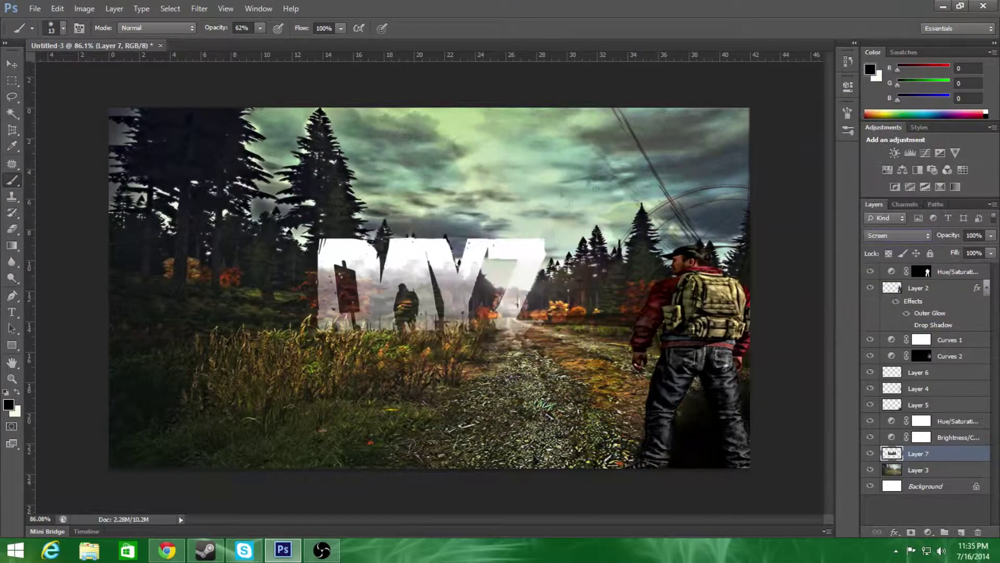
pyautogui.hotkey('ctrl', 't')
pyautogui.moveTo(448, 286); pyautogui.dragTo(556, 285)
pyautogui.moveTo(604, 344); pyautogui.dragTo(662, 352)
pyautogui.click(627, 27)
pyautogui.hotkey('ctrl', 't')
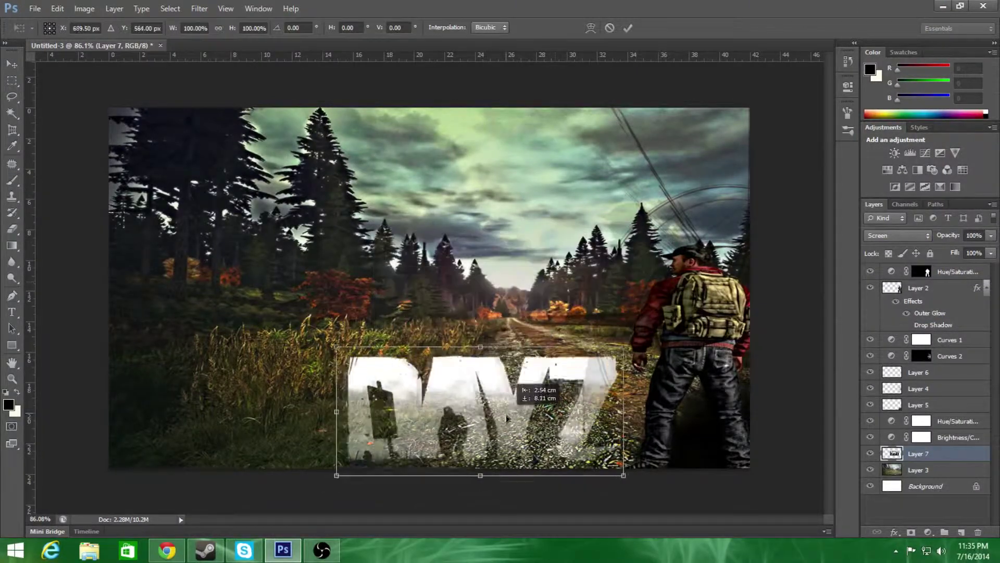
pyautogui.moveTo(593, 304)
pyautogui.mouseDown()
pyautogui.moveTo(690, 180)
pyautogui.moveTo(323, 426)
pyautogui.mouseUp()
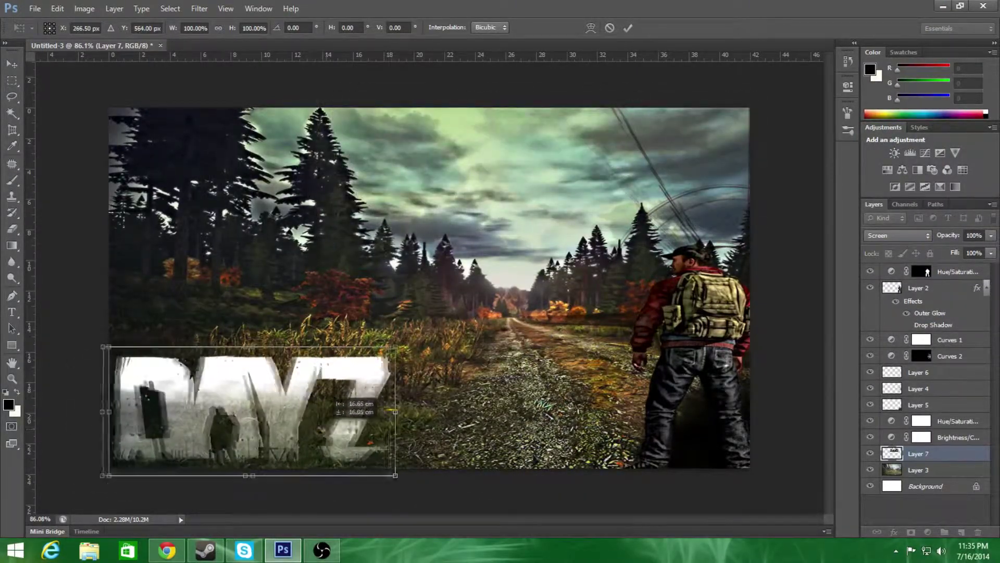
pyautogui.click(628, 28)
pyautogui.press('b')
pyautogui.moveTo(991, 234); pyautogui.dragTo(962, 248)
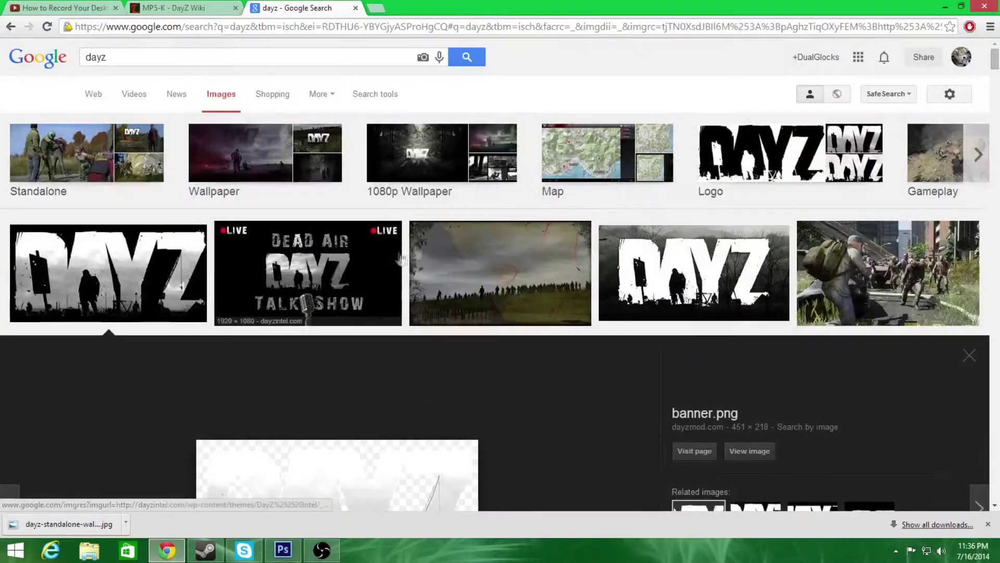
pyautogui.click(81, 52)
# Search Google Images for 'Zombies png' and open a zombie image's source page.
pyautogui.write('Zom')
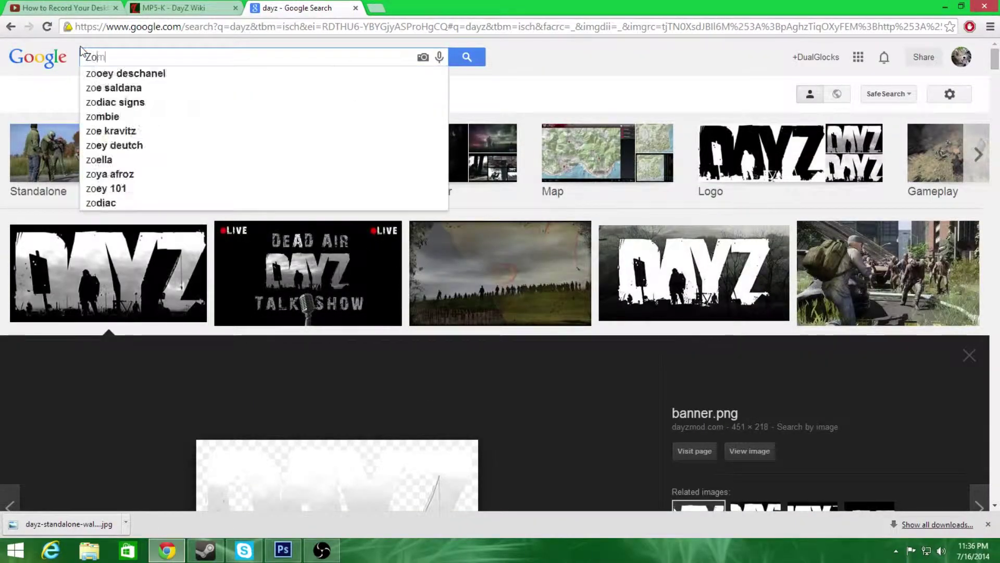
pyautogui.write('bies png')
pyautogui.press('Return')
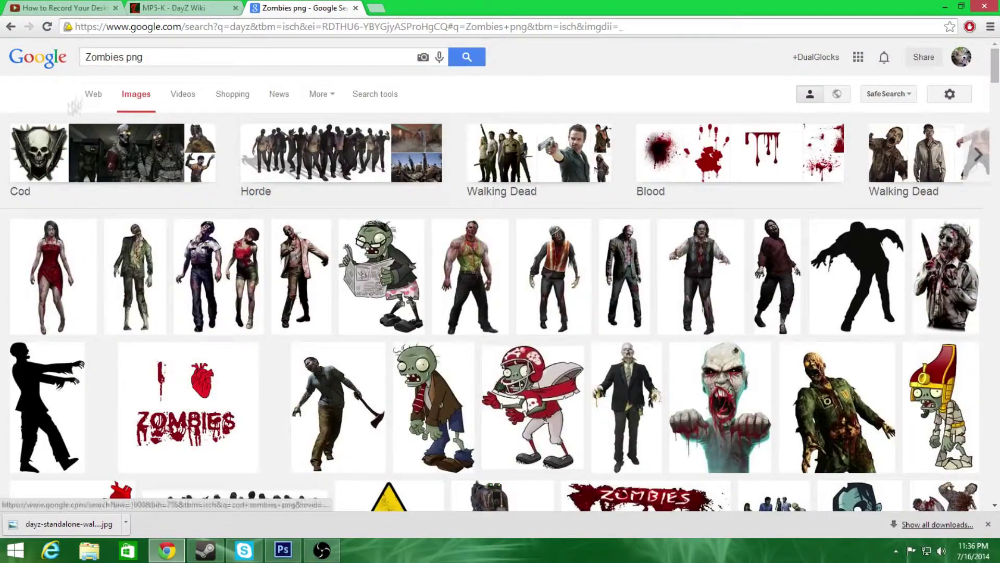
pyautogui.click(93, 94)
pyautogui.click(162, 204)
pyautogui.rightClick(332, 251)
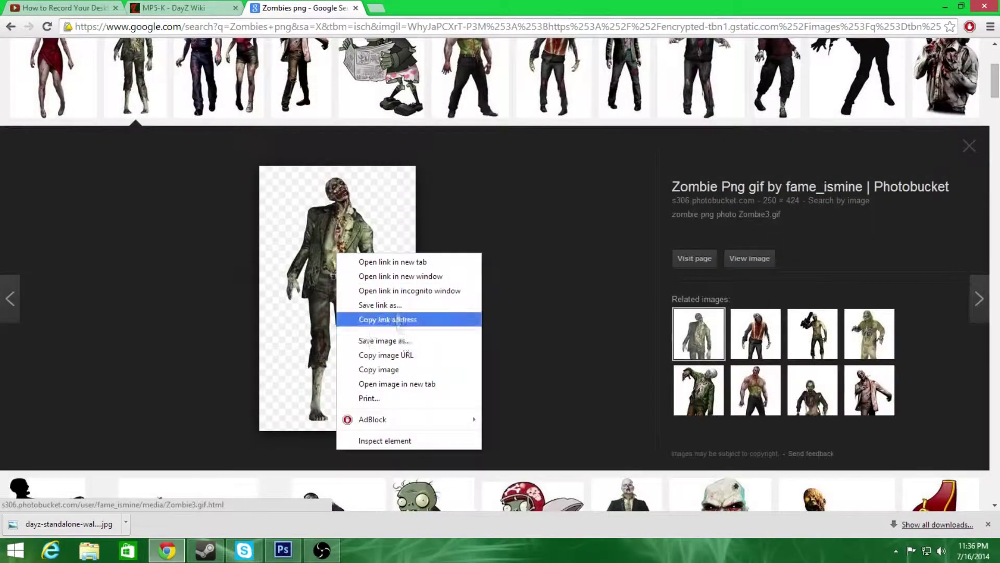
pyautogui.click(365, 319)
pyautogui.click(339, 292)
# Save the zombie picture to the desktop.
pyautogui.rightClick(415, 305)
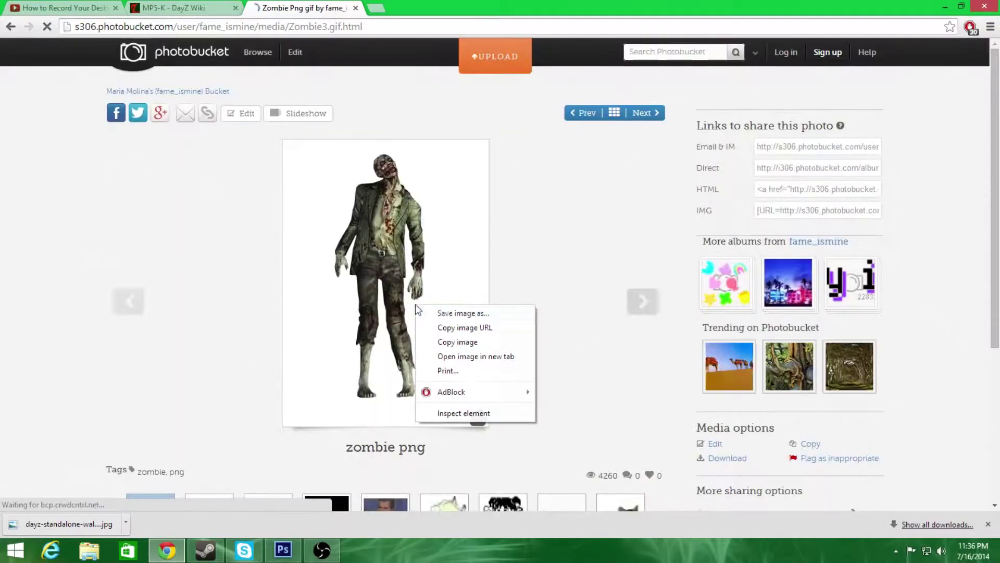
pyautogui.click(440, 313)
pyautogui.click(50, 87)
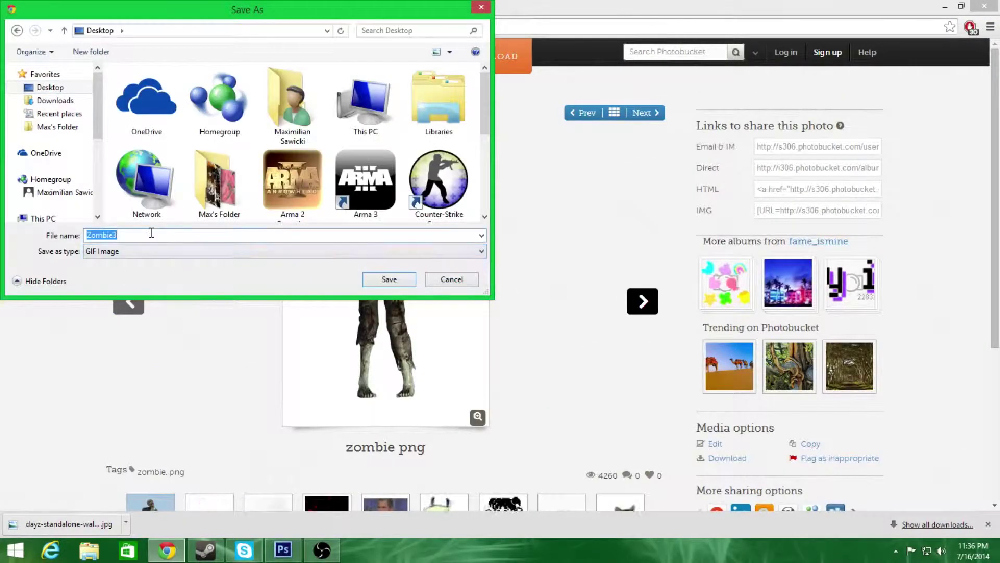
pyautogui.press('Return')
# Dismiss Photoshop's file error and inspect the downloaded Zombie3 file on the desktop.
pyautogui.hotkey('alt', 'Tab')
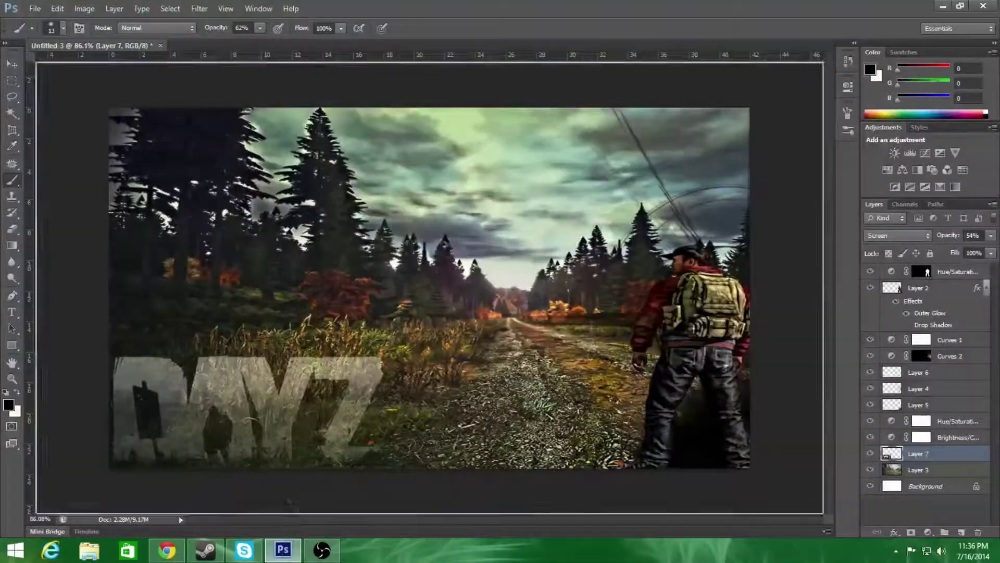
pyautogui.click(523, 214)
pyautogui.click(283, 549)
pyautogui.rightClick(229, 229)
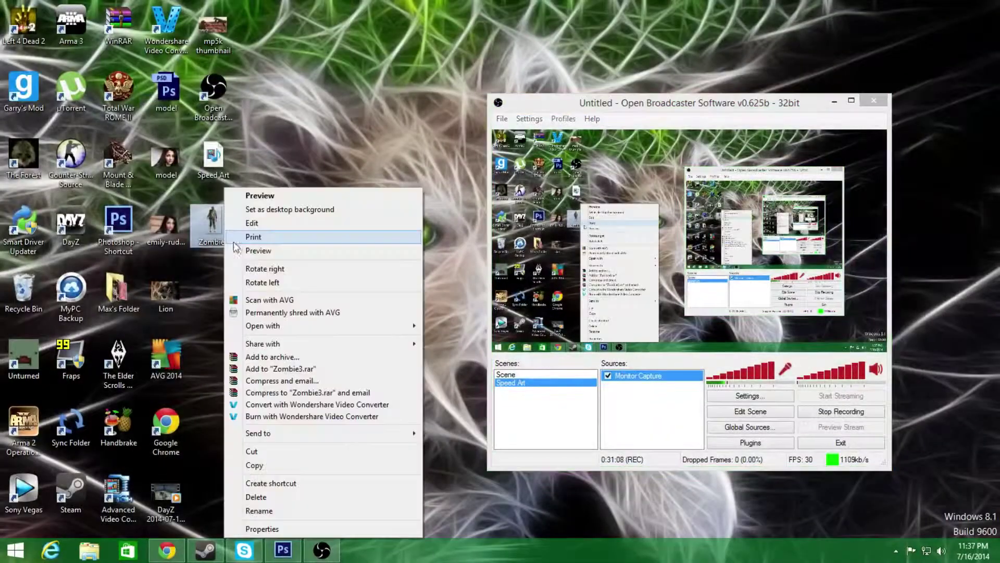
pyautogui.press('Escape')
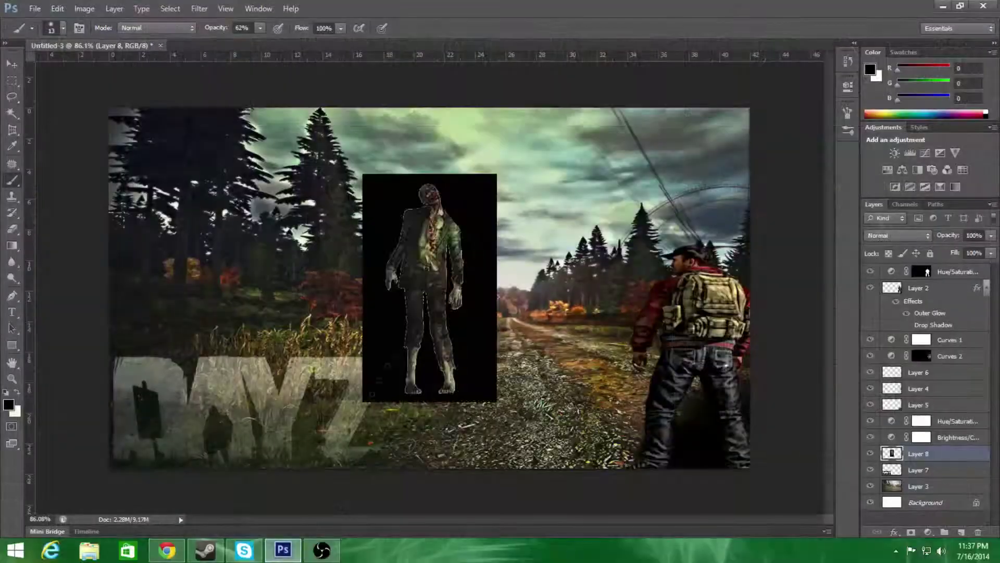
pyautogui.click(897, 235)
pyautogui.click(897, 235)
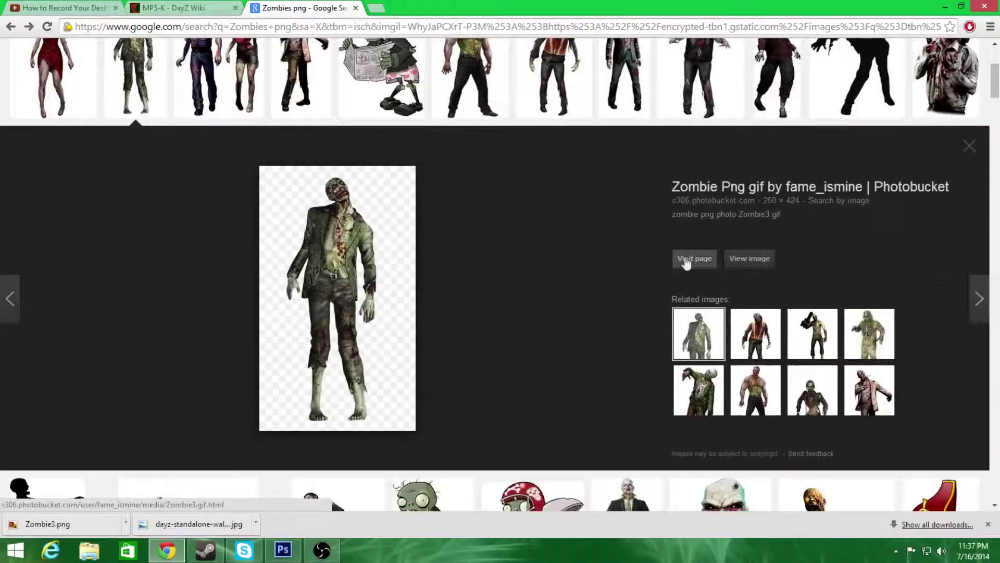
# Save the Photobucket zombie as Zombie3.png in Max's Folder > Photoshop > Stocks and PNG.
pyautogui.click(685, 259)
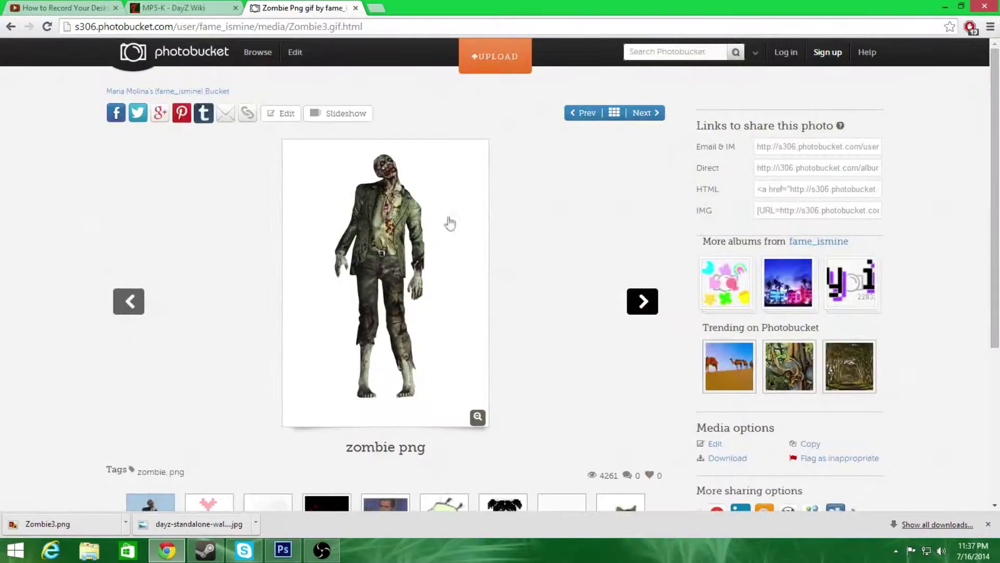
pyautogui.rightClick(351, 260)
pyautogui.click(375, 280)
pyautogui.click(214, 251)
pyautogui.click(213, 277)
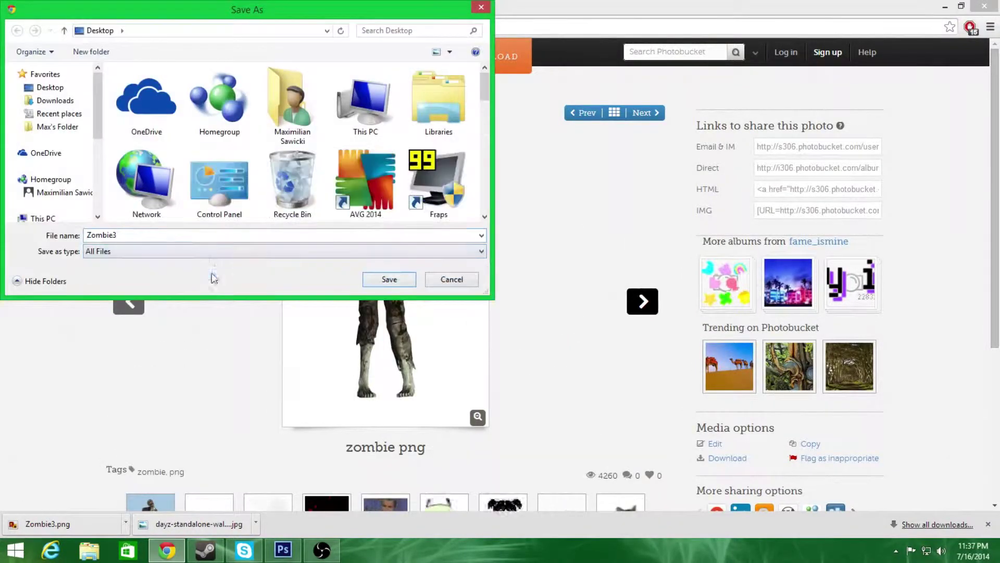
pyautogui.write('.png')
pyautogui.click(57, 127)
pyautogui.doubleClick(216, 99)
pyautogui.doubleClick(141, 88)
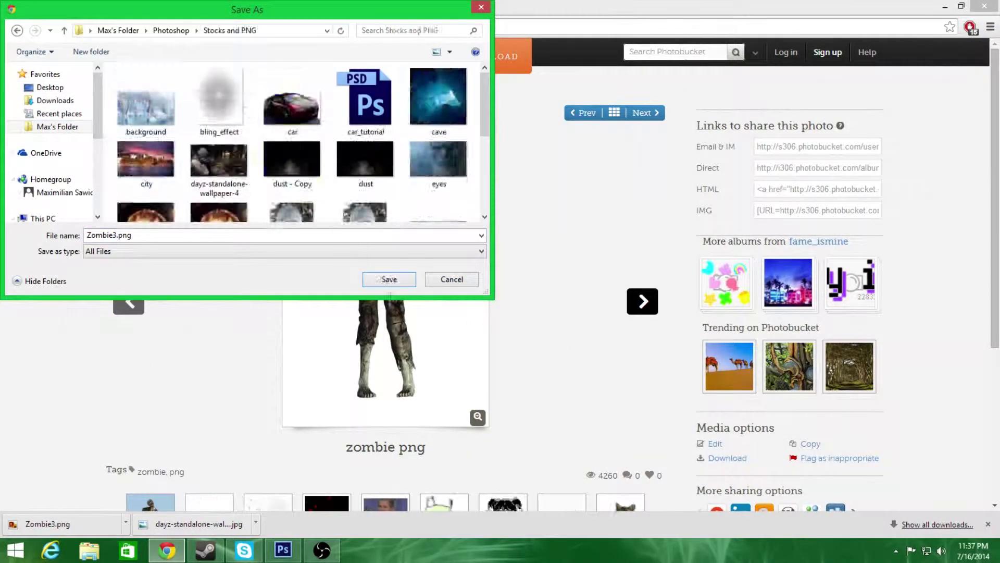
pyautogui.press('Return')
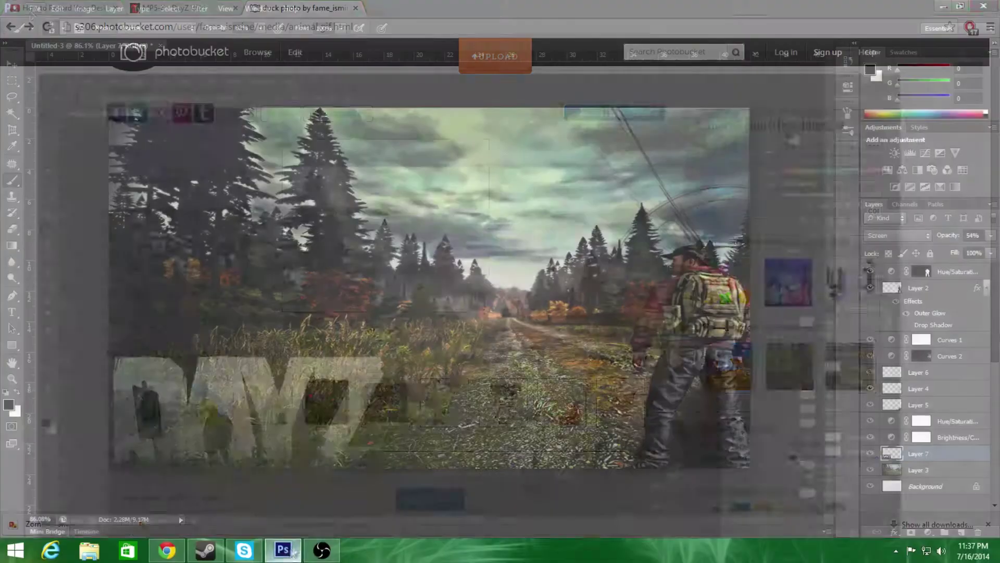
# Try opening Zombie3 from Stocks and PNG in Photoshop, dismissing the parse error.
pyautogui.click(35, 8)
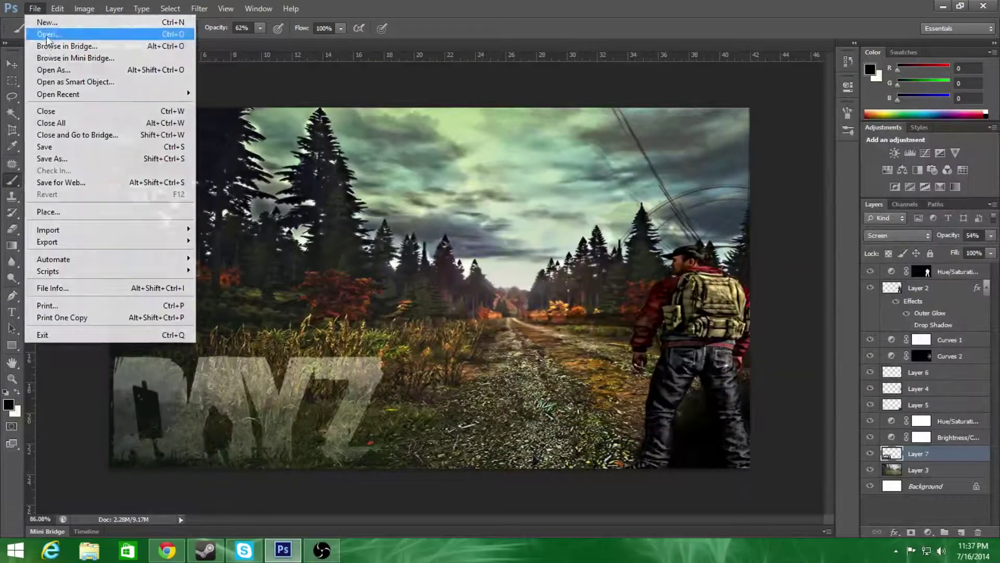
pyautogui.click(47, 29)
pyautogui.scroll(-5, 521, 234)
pyautogui.doubleClick(479, 139)
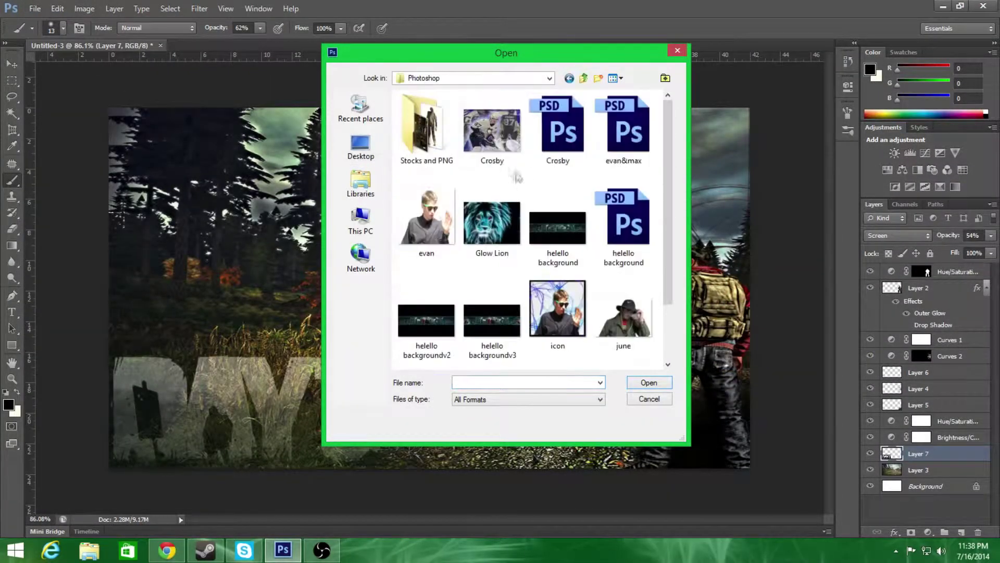
pyautogui.doubleClick(409, 168)
pyautogui.scroll(-5, 521, 234)
pyautogui.click(426, 328)
pyautogui.click(649, 383)
pyautogui.click(512, 205)
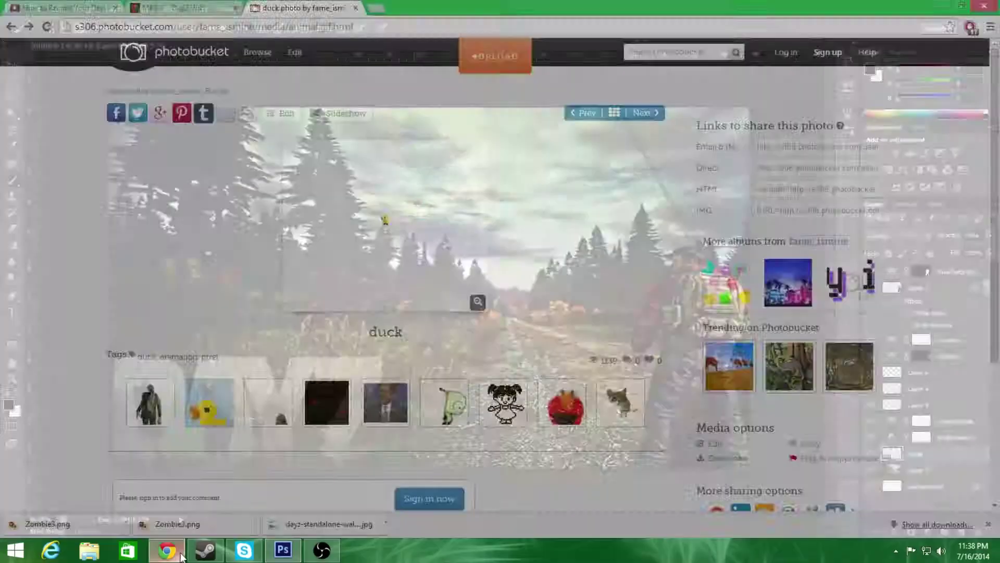
# Copy the hooded zombie image from its source page in the Google Images results.
pyautogui.click(10, 26)
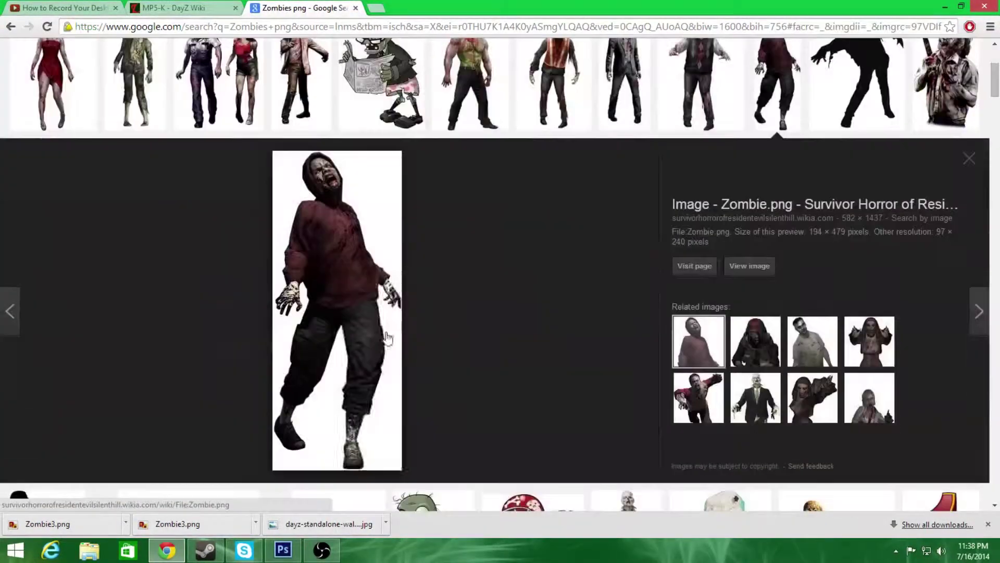
pyautogui.rightClick(334, 279)
pyautogui.click(592, 217)
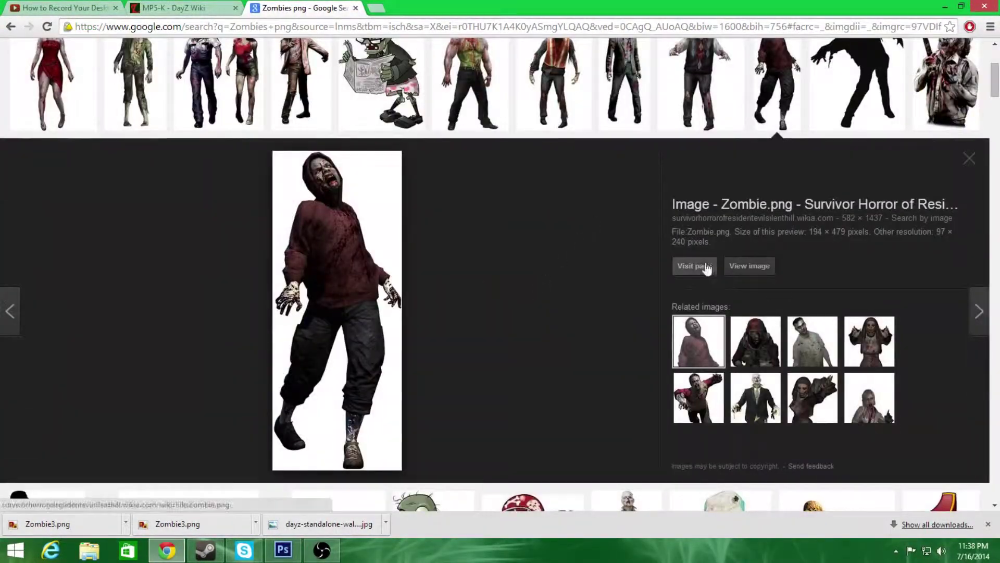
pyautogui.click(698, 266)
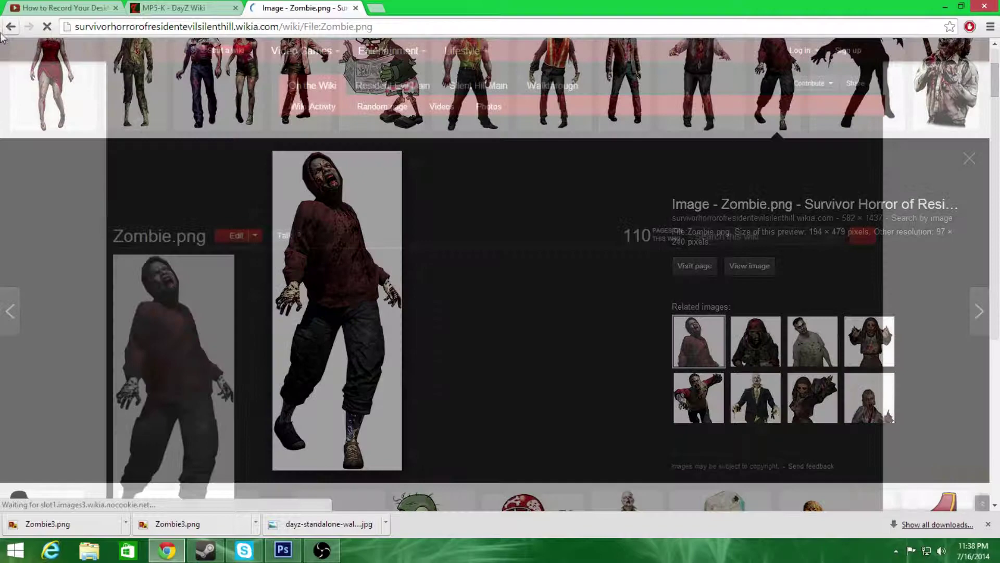
pyautogui.rightClick(158, 292)
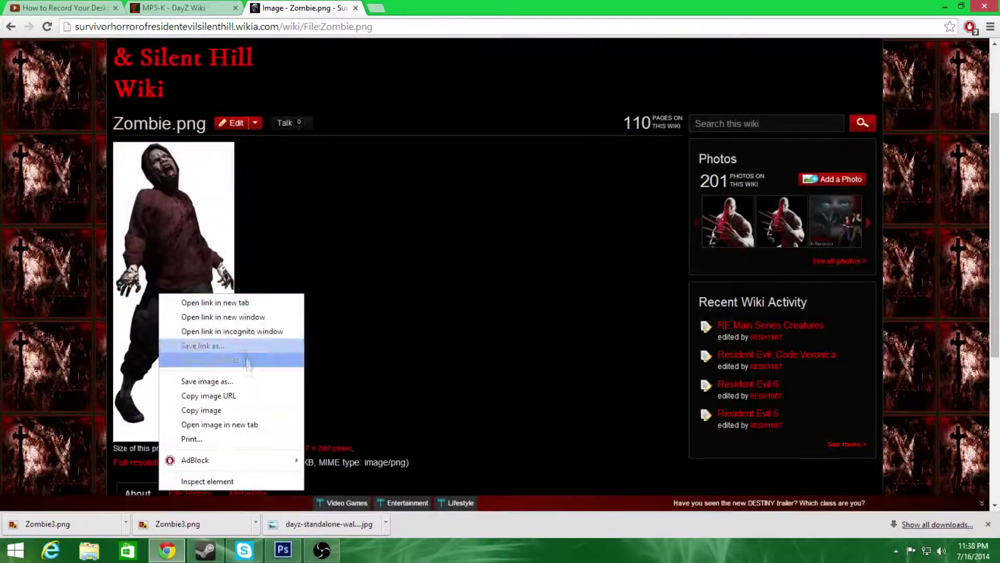
pyautogui.click(211, 413)
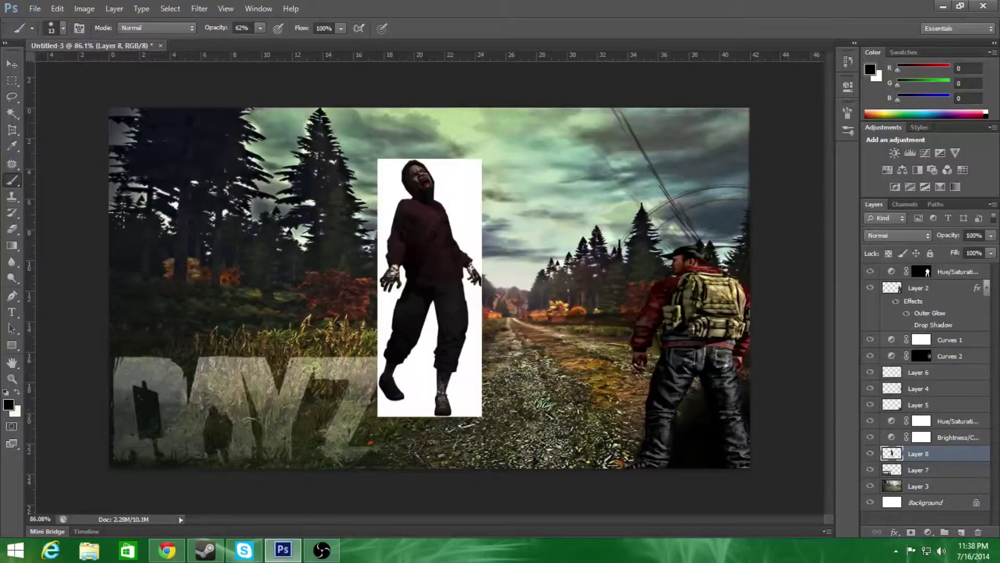
pyautogui.click(898, 235)
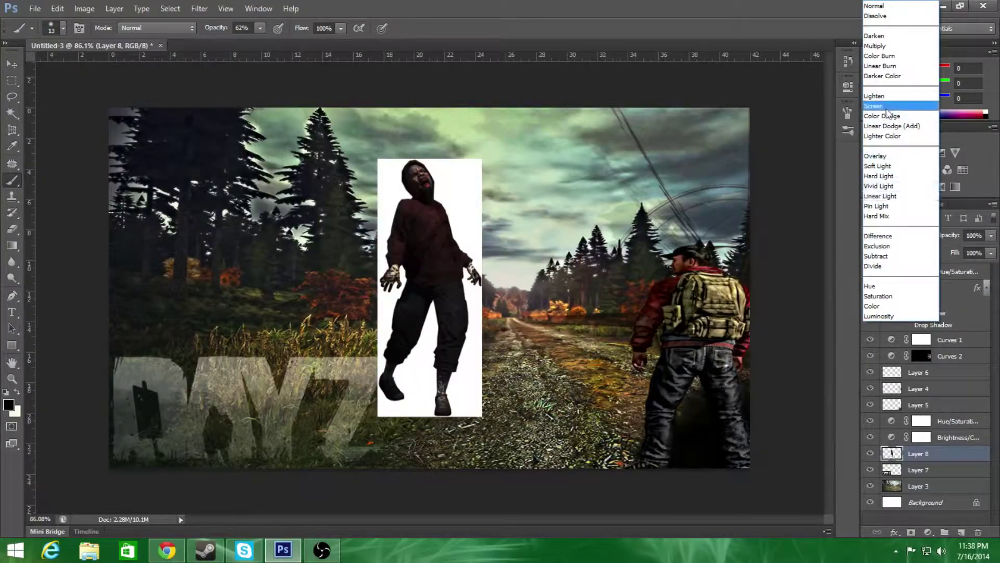
# Set the hooded zombie layer to Multiply and scale it to a tiny figure down the road.
pyautogui.click(886, 39)
pyautogui.hotkey('ctrl', 't')
pyautogui.moveTo(380, 151); pyautogui.dragTo(430, 361)
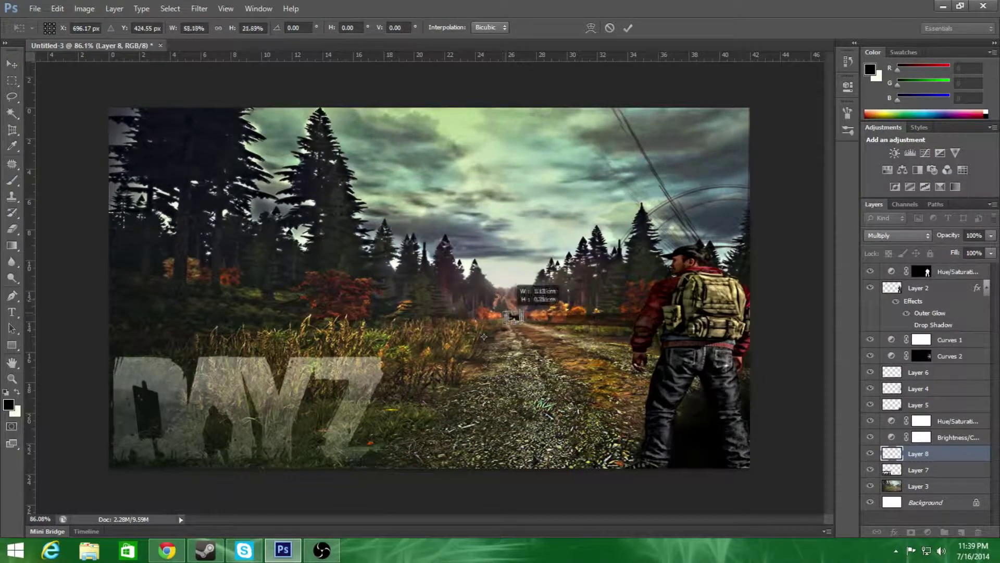
pyautogui.click(628, 28)
pyautogui.press('b')
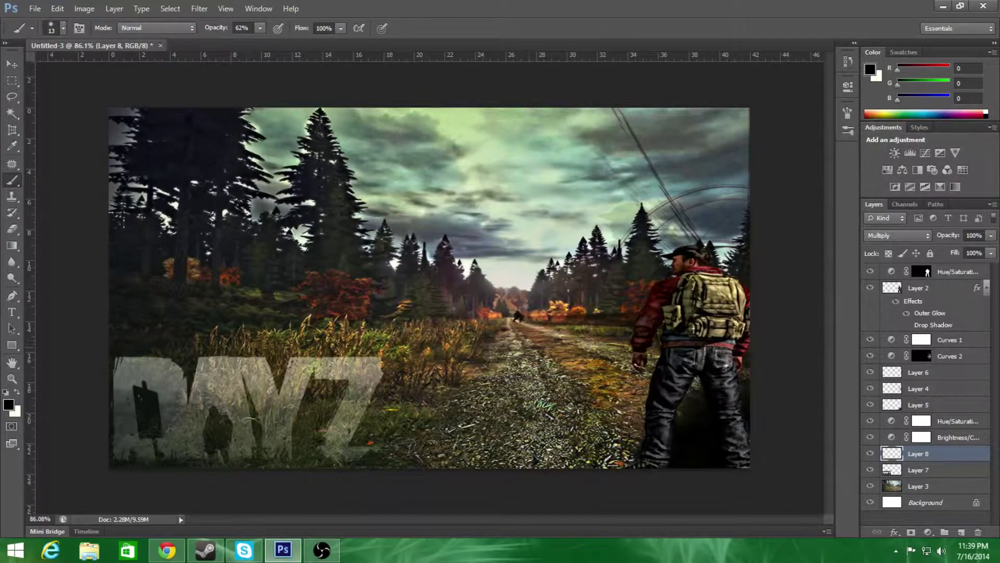
pyautogui.click(167, 549)
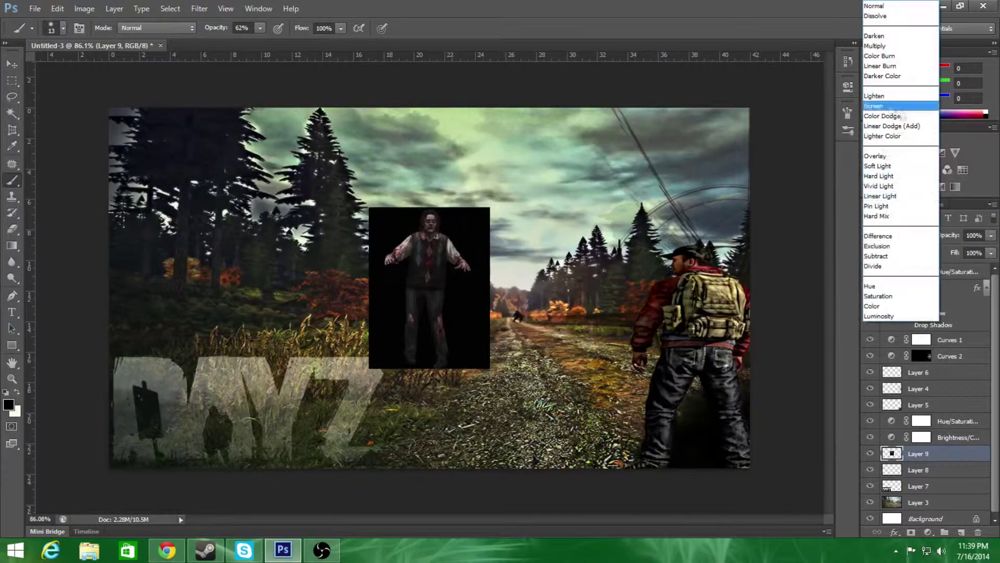
# Set Layer 9's zombie to Screen and move it to the bottom-left over the DAYZ logo.
pyautogui.press('Escape')
pyautogui.click(897, 235)
pyautogui.click(881, 105)
pyautogui.hotkey('ctrl', 't')
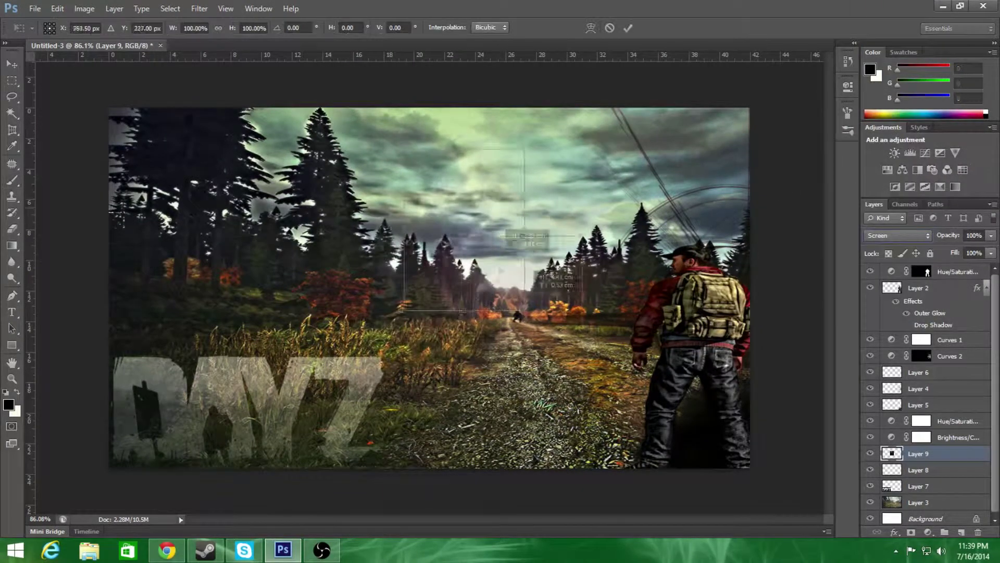
pyautogui.moveTo(541, 260); pyautogui.dragTo(156, 417)
pyautogui.press('Return')
pyautogui.press('b')
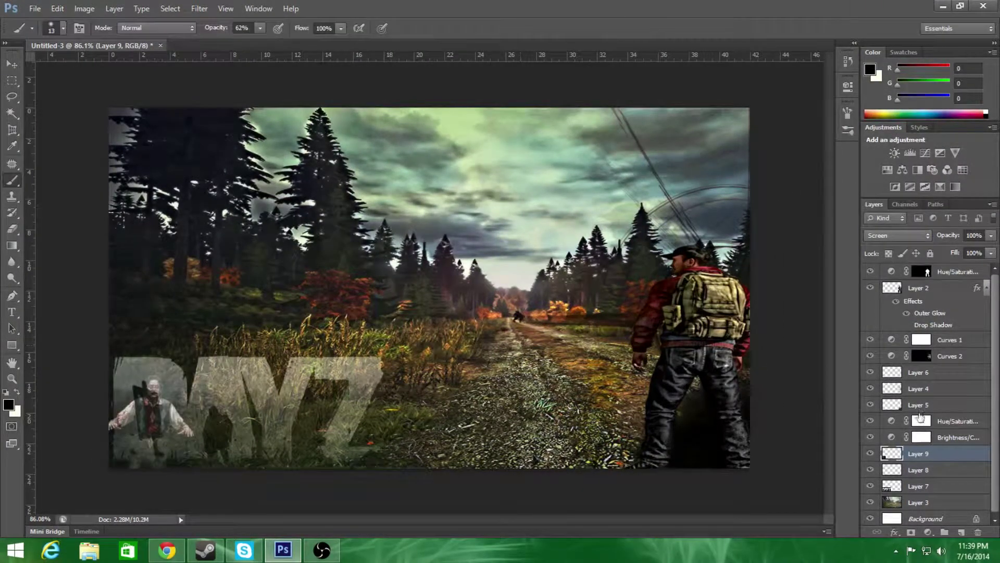
# Set the DAYZ logo layer's opacity to 58%.
pyautogui.scroll(-1, 947, 468)
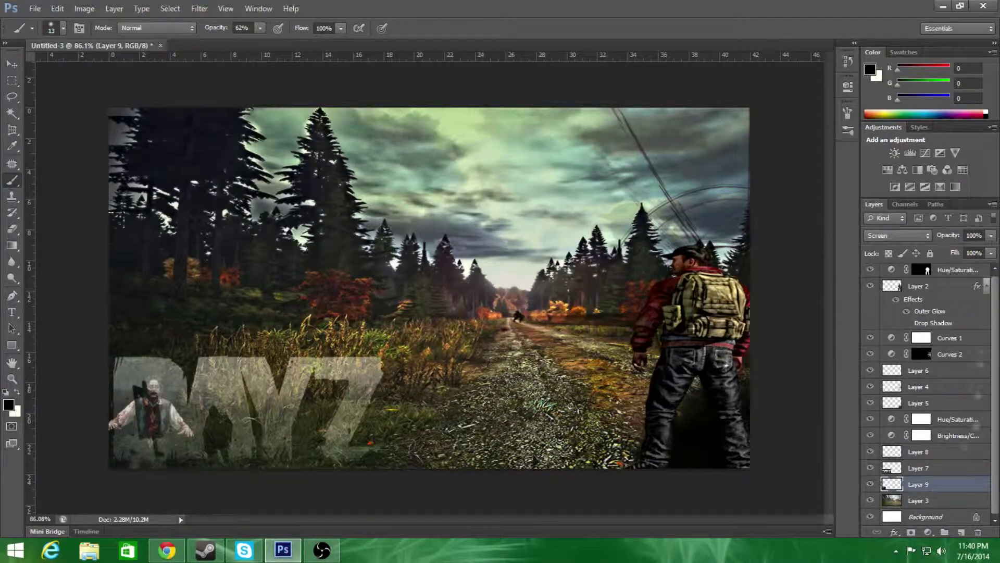
pyautogui.moveTo(988, 238); pyautogui.dragTo(969, 249)
pyautogui.scroll(1, 997, 286)
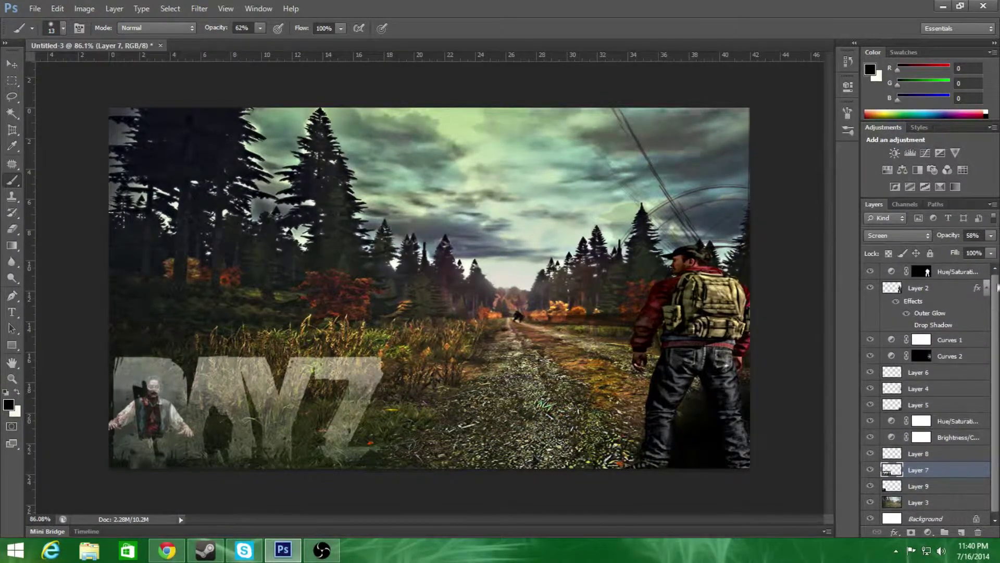
pyautogui.hotkey('ctrl', 'alt', 'z')
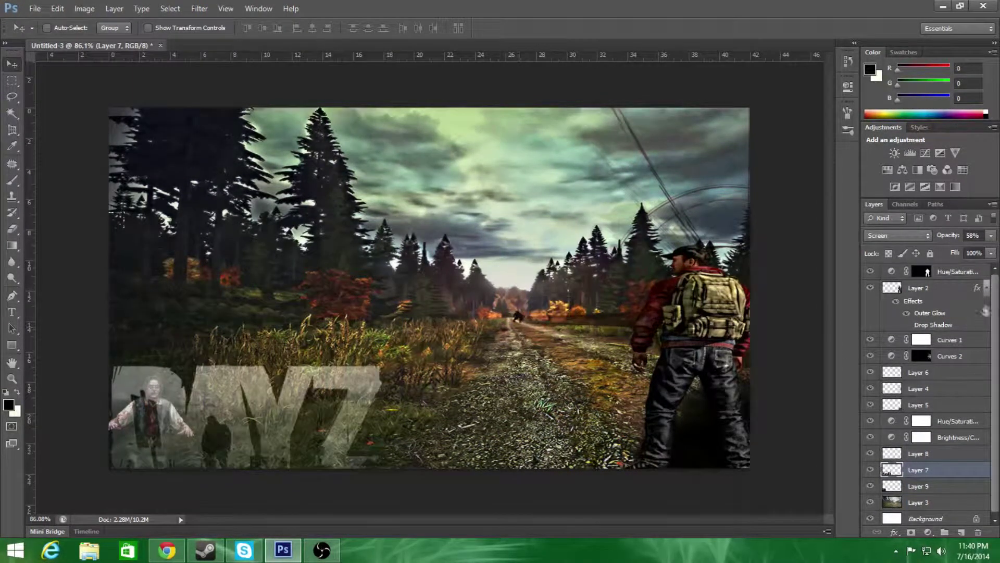
pyautogui.hotkey('ctrl', 'alt', 'z')
pyautogui.hotkey('ctrl', 'alt', 'z')
pyautogui.hotkey('ctrl', 'alt', 'z')
pyautogui.click(515, 207)
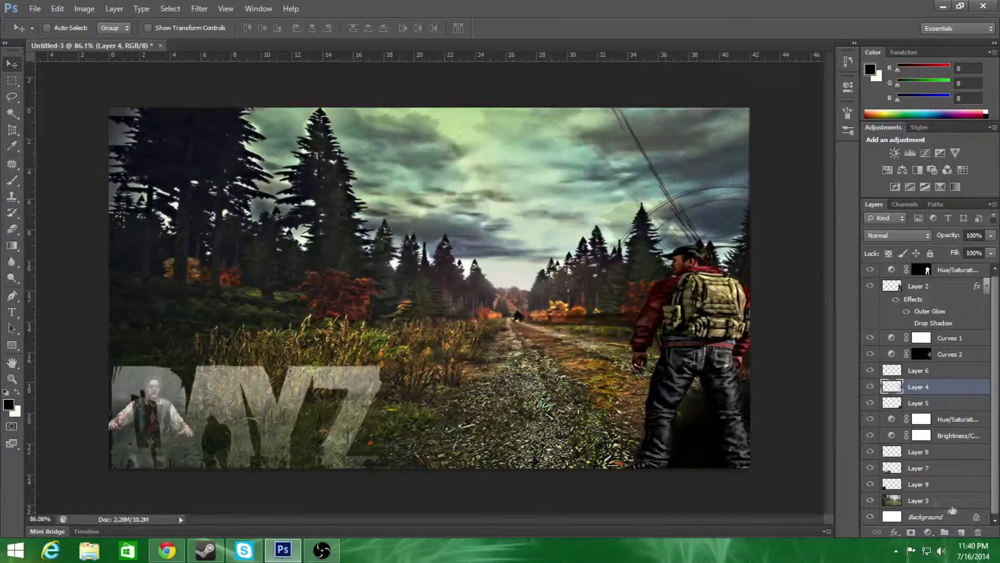
# Move the small hooded zombie on Layer 8 off the road into the left grass.
pyautogui.moveTo(544, 299); pyautogui.dragTo(405, 275)
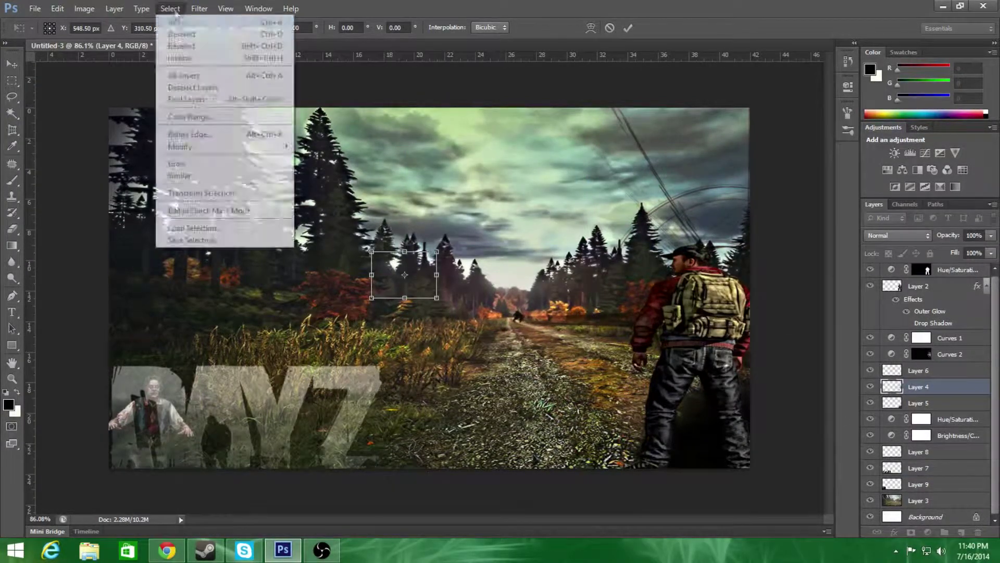
pyautogui.click(11, 80)
pyautogui.click(475, 204)
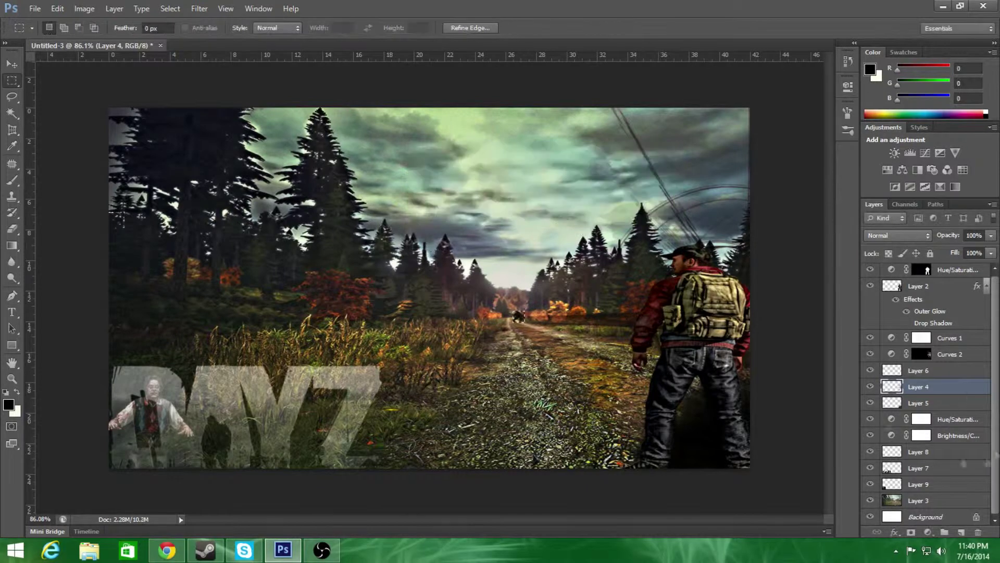
pyautogui.click(199, 9)
pyautogui.press('Escape')
pyautogui.hotkey('ctrl', 't')
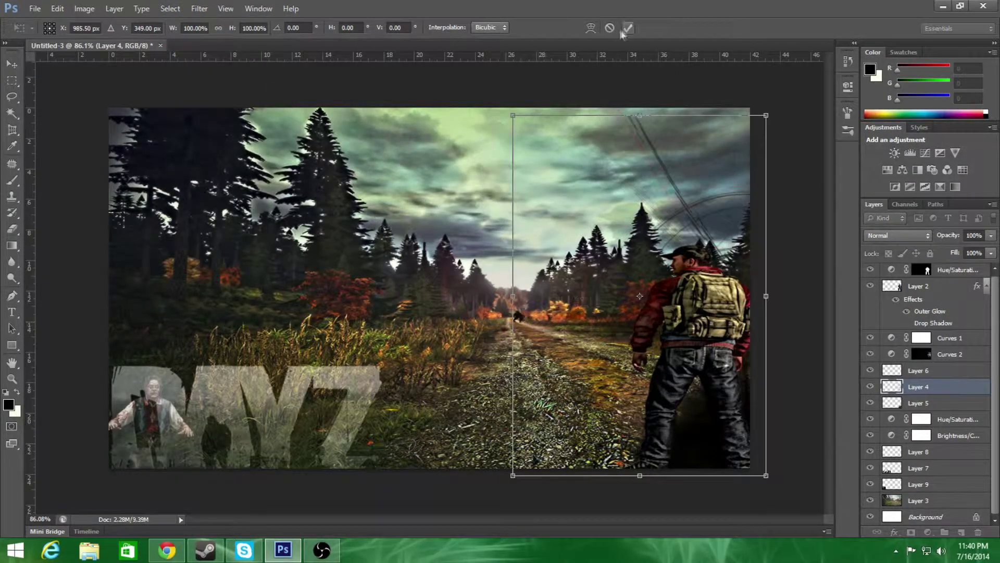
pyautogui.press('Escape')
pyautogui.click(933, 403)
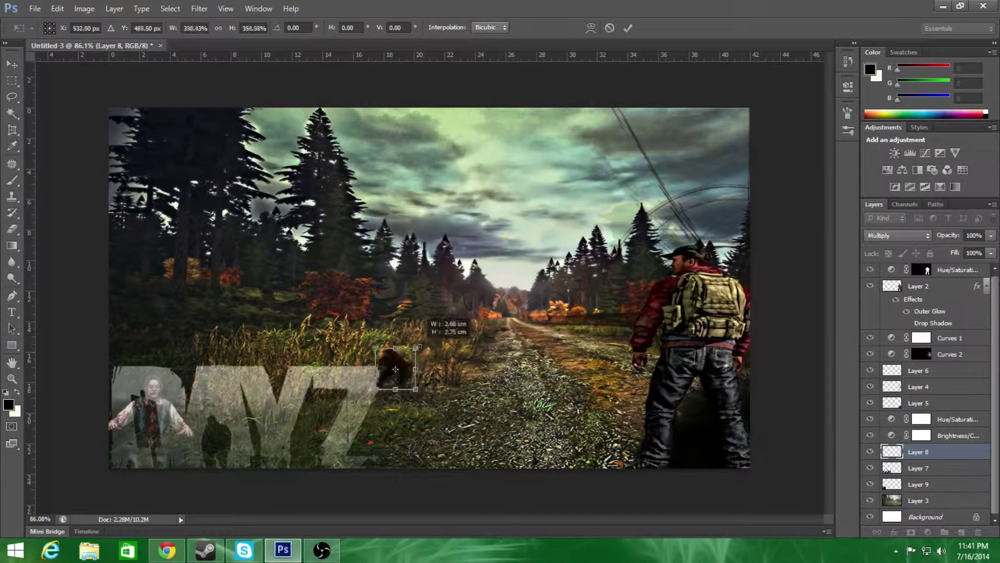
pyautogui.moveTo(400, 360)
pyautogui.mouseDown()
pyautogui.moveTo(255, 302)
pyautogui.moveTo(335, 400)
pyautogui.mouseUp()
pyautogui.press('Escape')
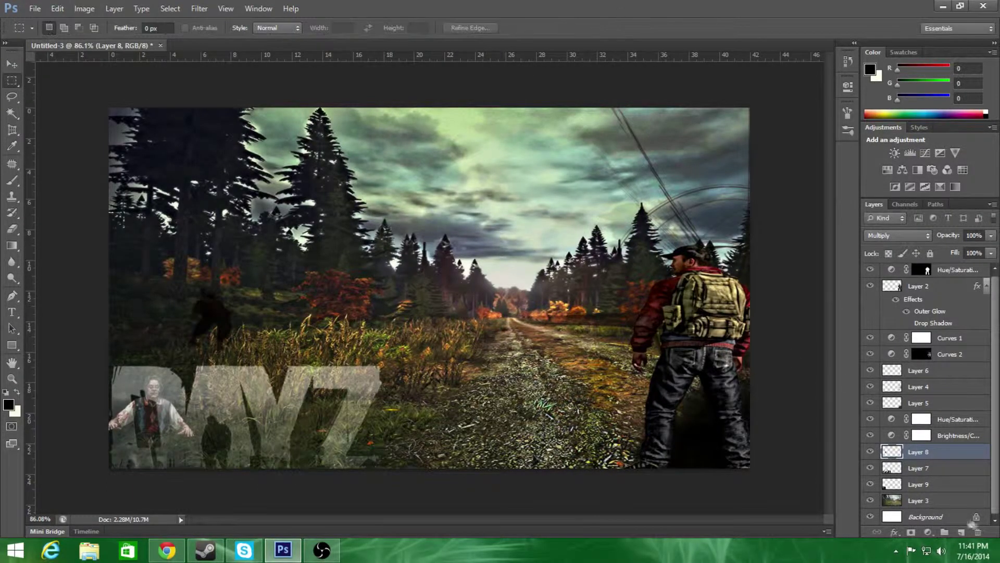
pyautogui.hotkey('alt', 'Tab')
# Paste the next zombie as Layer 10 in Multiply mode, shrunk beside the DAYZ logo.
pyautogui.rightClick(373, 343)
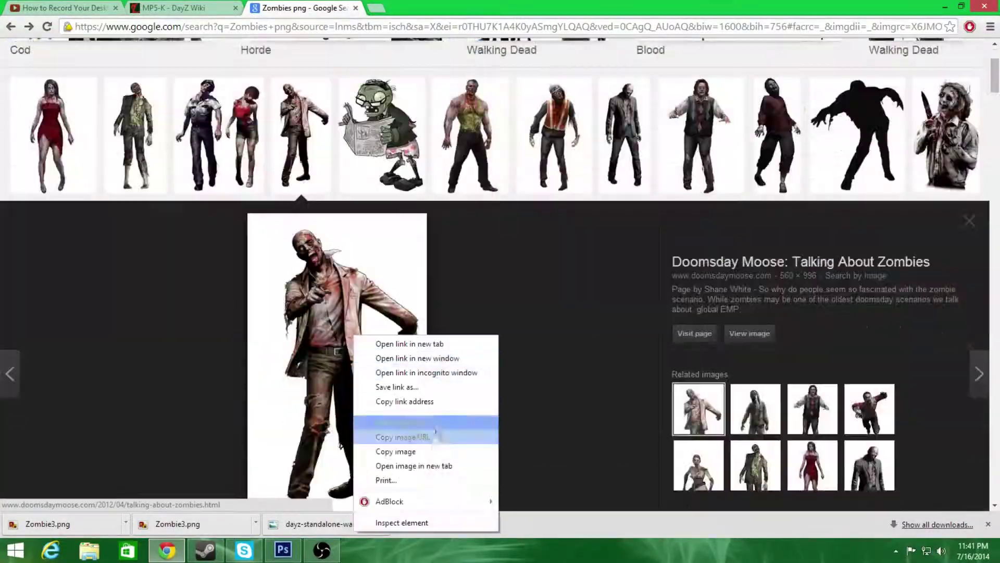
pyautogui.click(413, 447)
pyautogui.hotkey('alt', 'Tab')
pyautogui.hotkey('ctrl', 'v')
pyautogui.hotkey('ctrl', 't')
pyautogui.moveTo(279, 107); pyautogui.dragTo(324, 271)
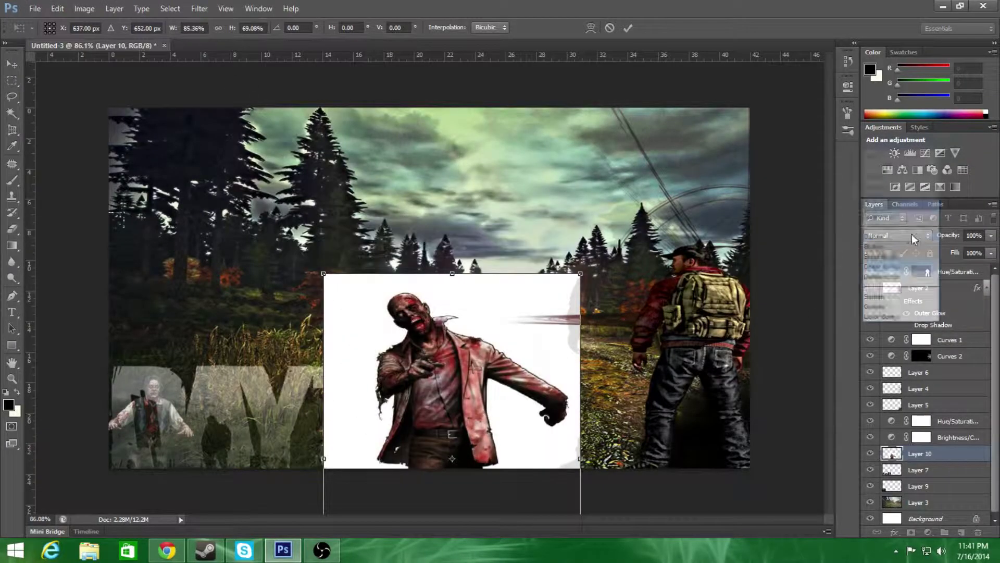
pyautogui.click(897, 235)
pyautogui.click(886, 97)
pyautogui.click(897, 235)
pyautogui.click(885, 41)
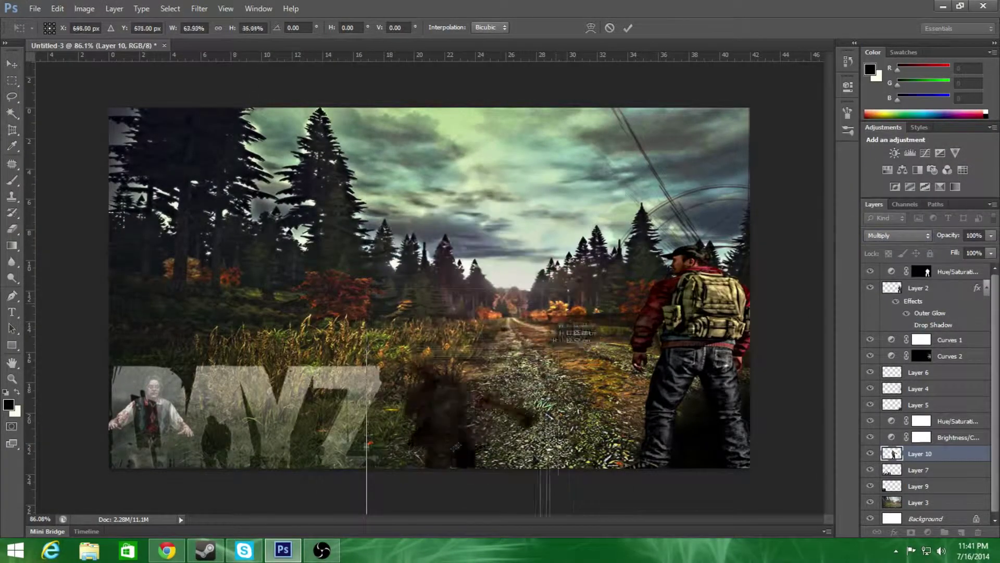
pyautogui.moveTo(452, 456); pyautogui.dragTo(334, 469)
pyautogui.press('Return')
# Move Layer 10 below Layer 7, shrink it further, and shrink the Layer 9 figure.
pyautogui.moveTo(922, 452); pyautogui.dragTo(920, 472)
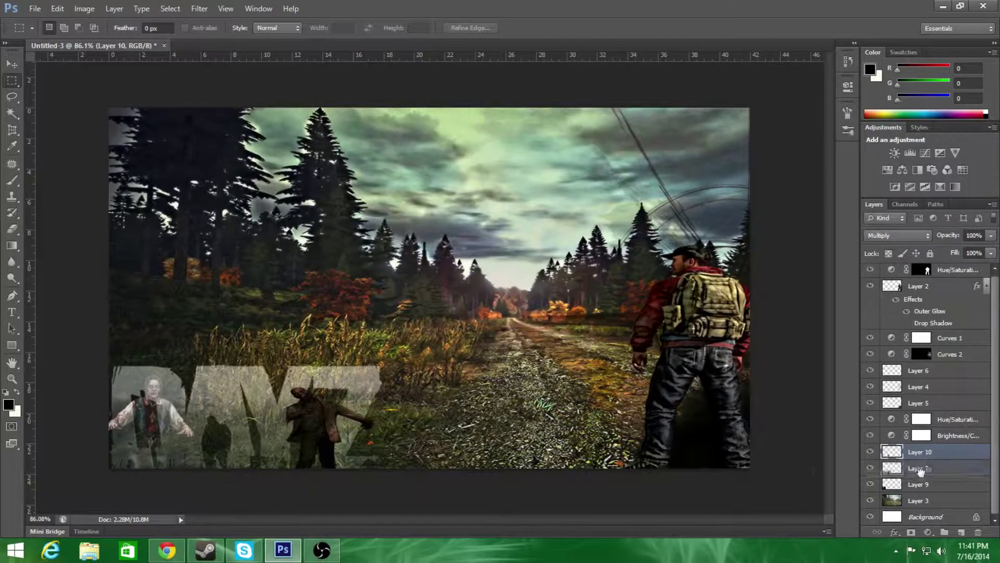
pyautogui.moveTo(261, 381); pyautogui.dragTo(263, 402)
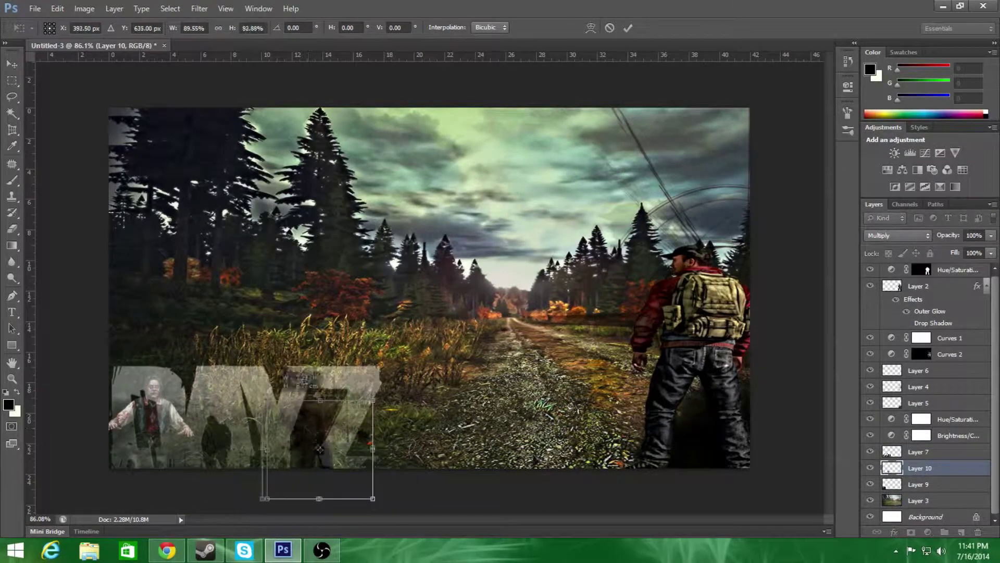
pyautogui.press('Return')
pyautogui.hotkey('ctrl', 't')
pyautogui.moveTo(89, 370); pyautogui.dragTo(109, 390)
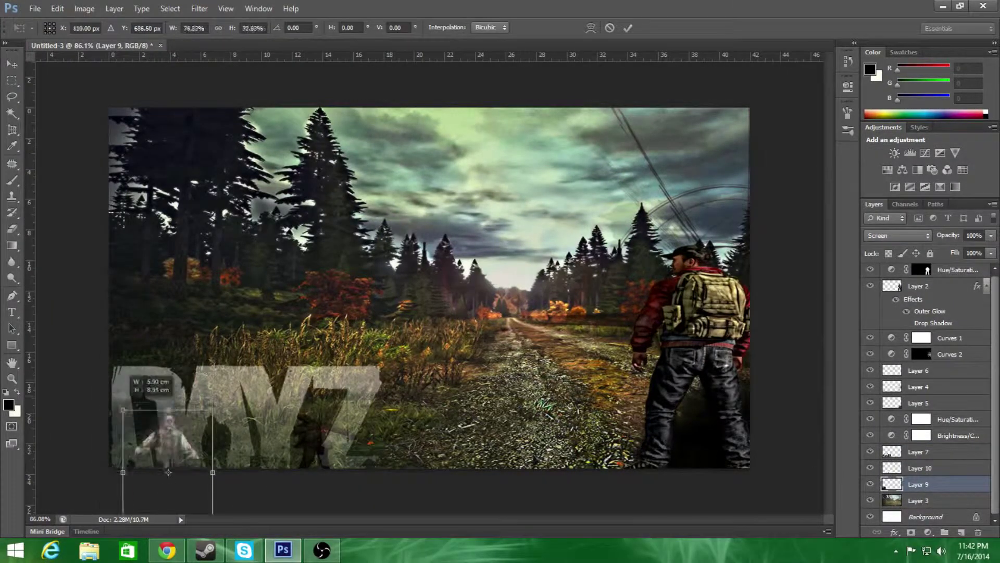
pyautogui.press('Return')
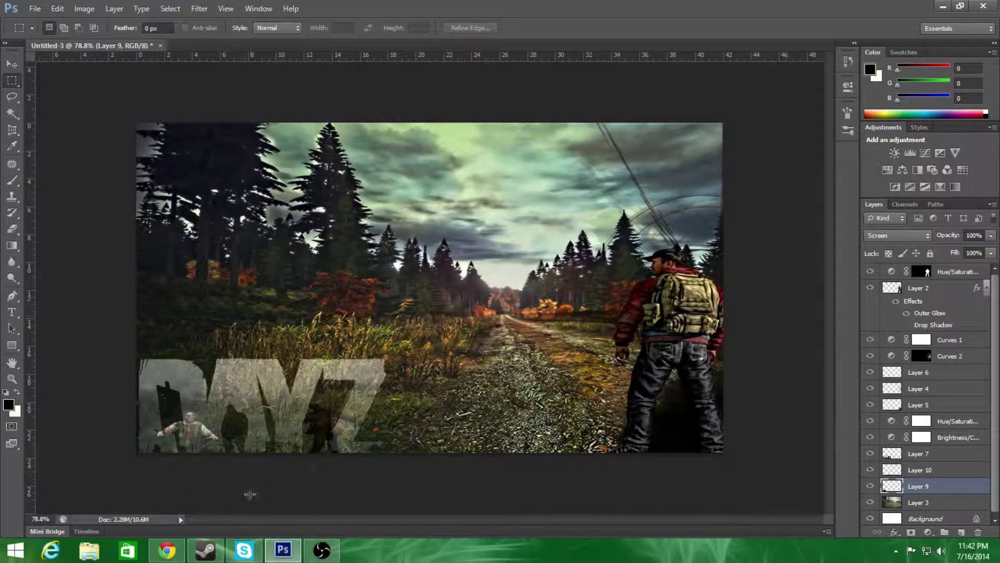
# Search Google Images for 'dayz' and scroll through the results.
pyautogui.click(167, 550)
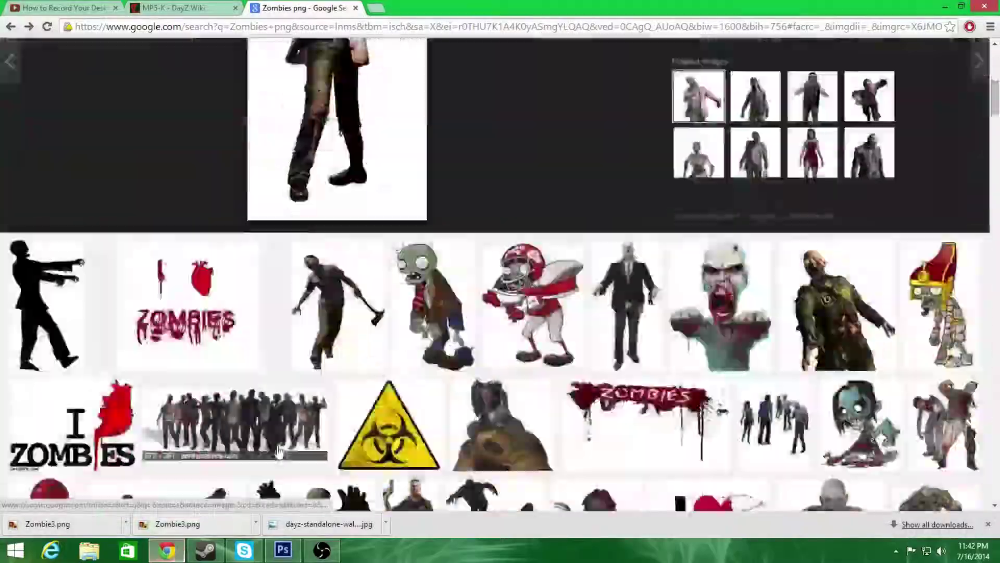
pyautogui.write('dayz')
pyautogui.press('Return')
pyautogui.scroll(-5, 848, 319)
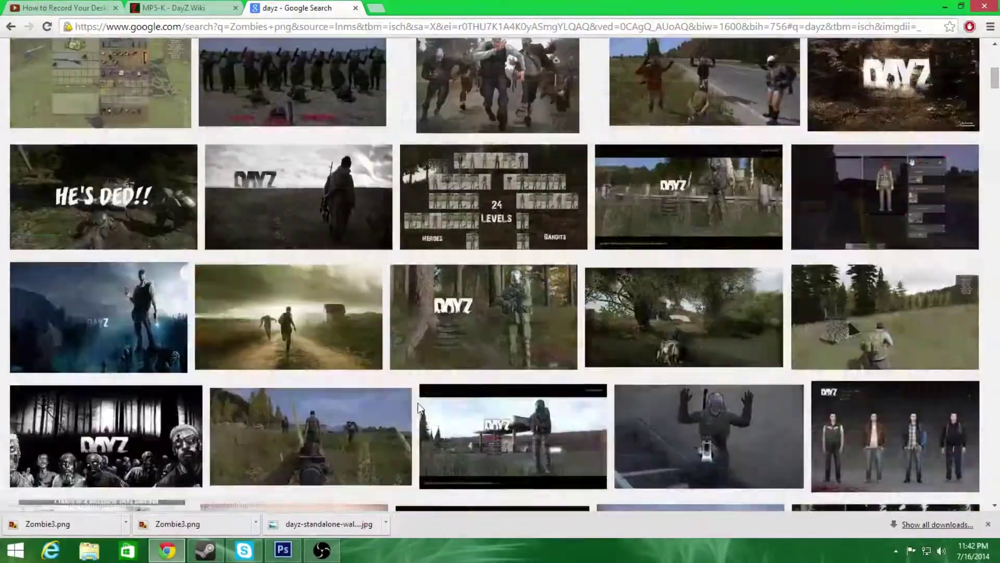
pyautogui.scroll(-2, 848, 255)
pyautogui.scroll(-3, 848, 256)
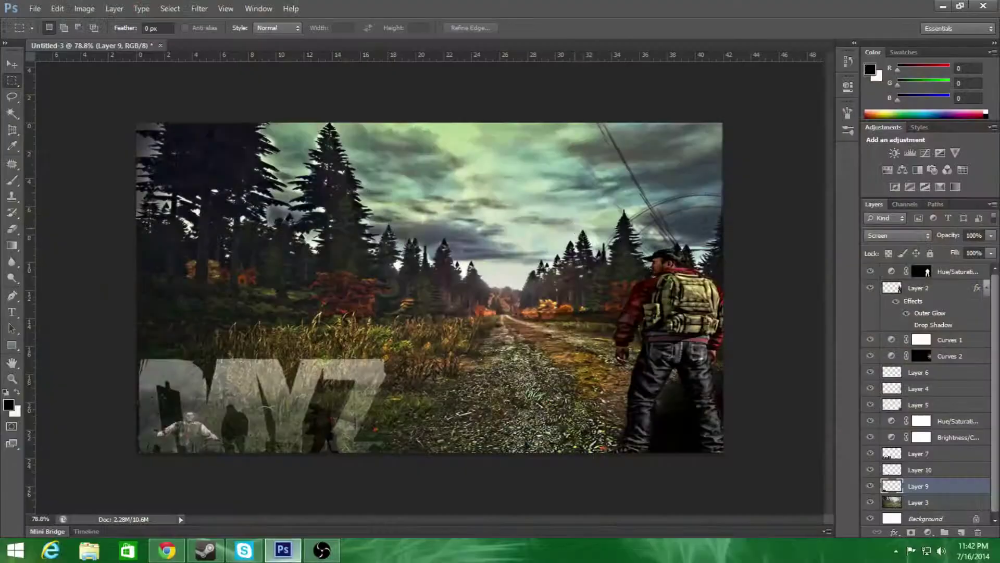
# Add a new top layer and replace the brush presets with another brush set.
pyautogui.click(961, 532)
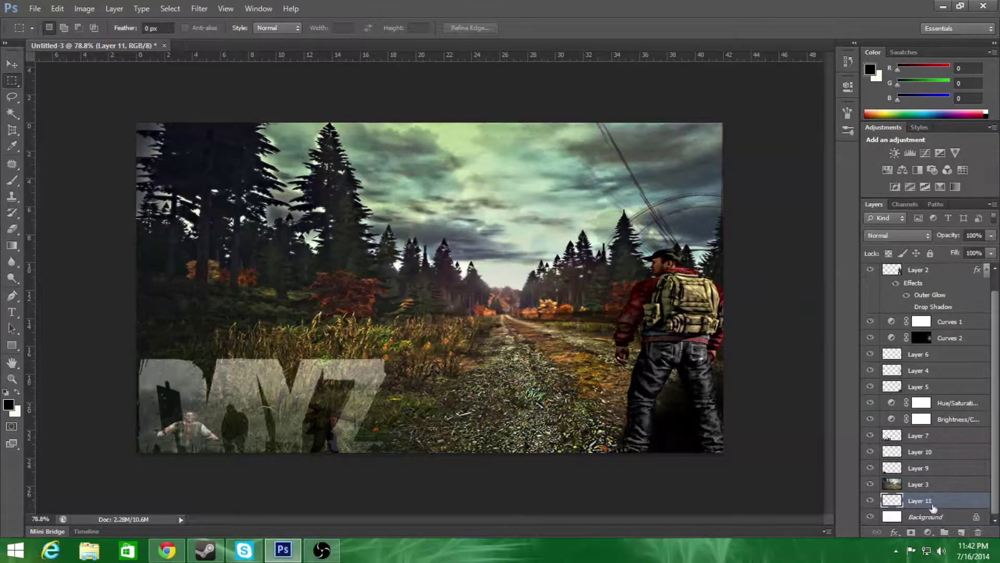
pyautogui.hotkey('ctrl', 'shift', ']')
pyautogui.press('b')
pyautogui.click(63, 28)
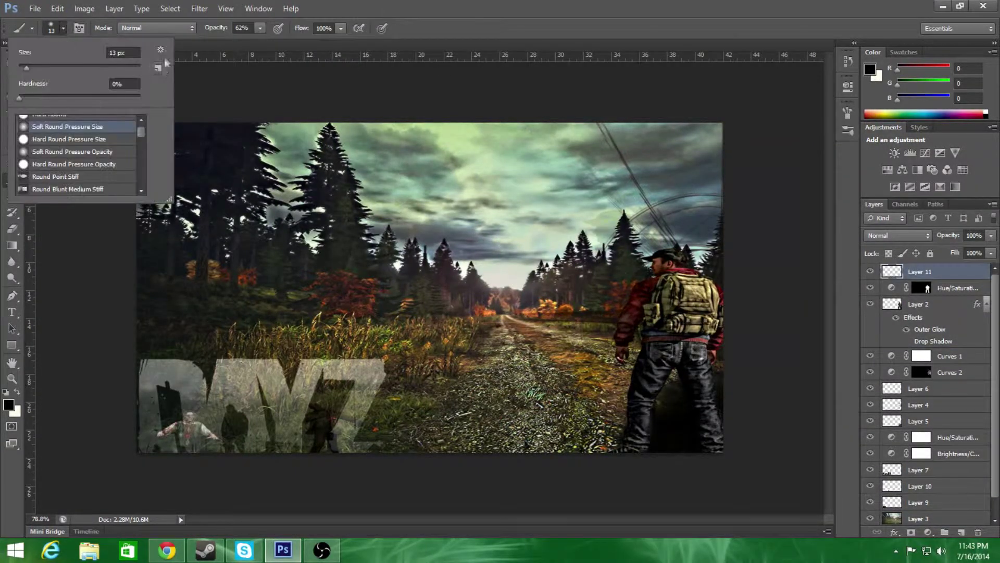
pyautogui.click(160, 50)
pyautogui.click(209, 304)
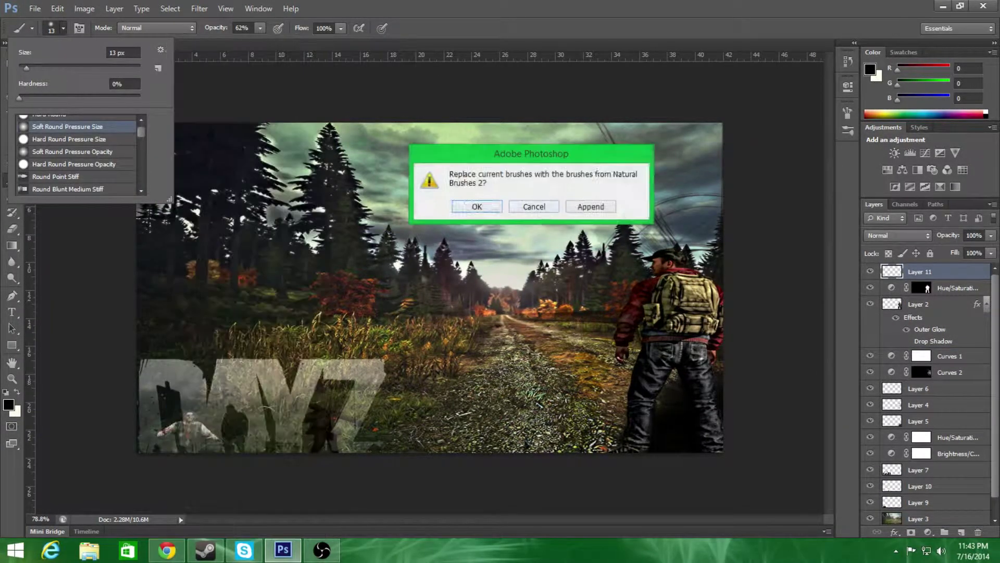
pyautogui.click(473, 203)
# Load the Dry Media and Natural Brushes sets, then paint black upper-left with an 800 px brush.
pyautogui.click(160, 49)
pyautogui.click(242, 269)
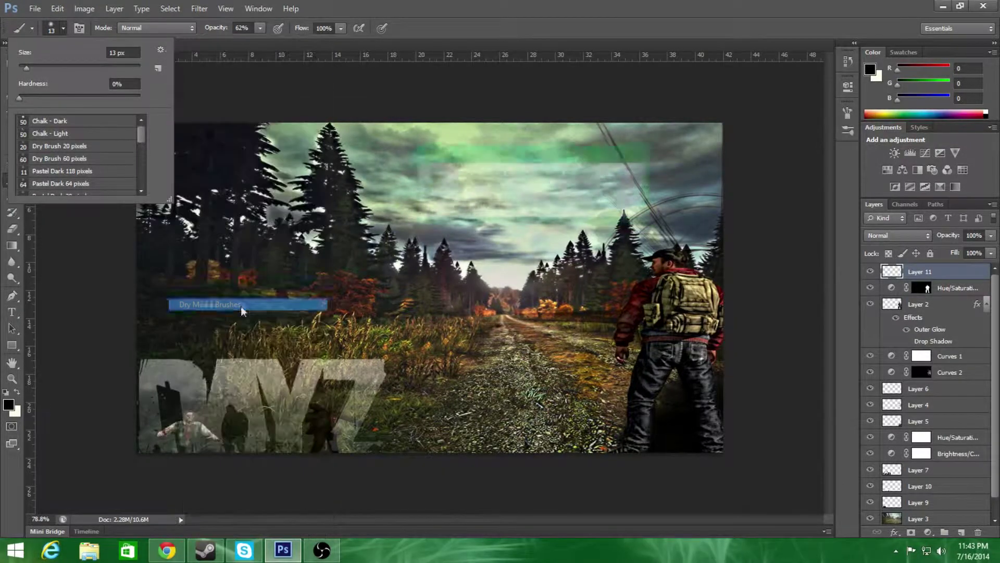
pyautogui.click(474, 203)
pyautogui.click(160, 50)
pyautogui.click(293, 458)
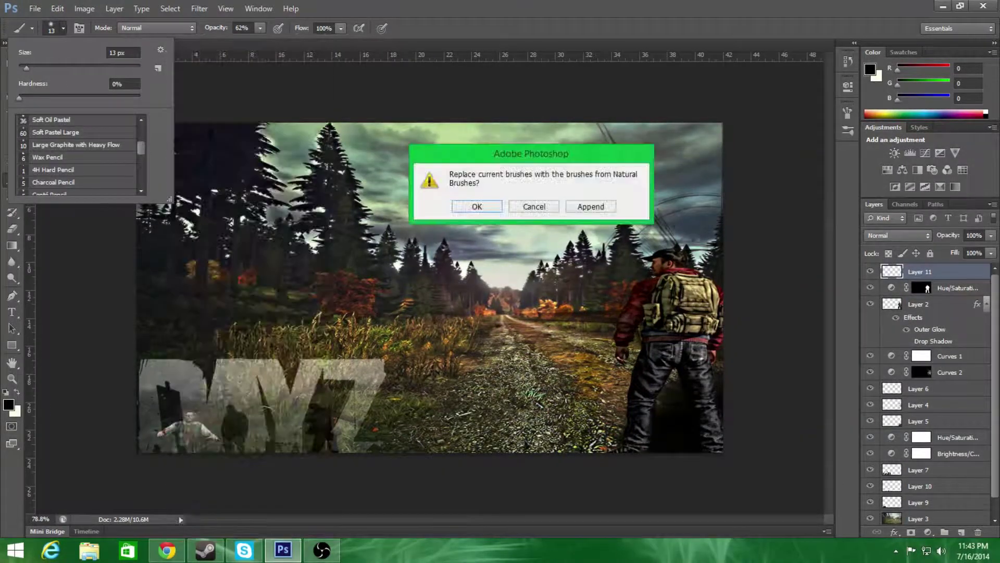
pyautogui.click(475, 205)
pyautogui.click(445, 206)
pyautogui.press(']')
pyautogui.press(']')
pyautogui.press(']')
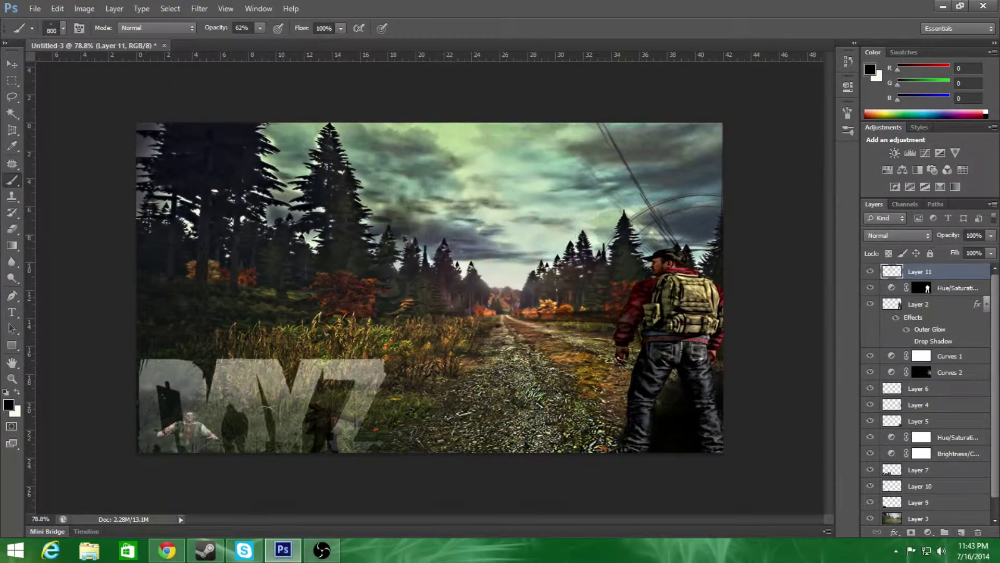
pyautogui.moveTo(171, 157)
pyautogui.mouseDown()
pyautogui.moveTo(389, 172)
pyautogui.moveTo(448, 193)
pyautogui.mouseUp()
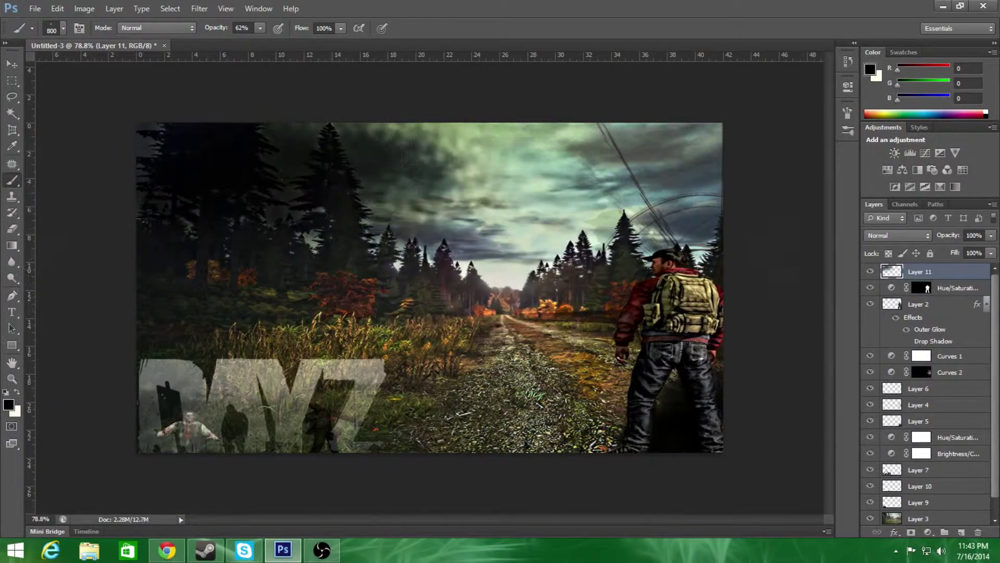
# Add Brightness/Contrast (brightness 150, contrast -11) and a darkening Curves layer without a mask.
pyautogui.click(896, 154)
pyautogui.moveTo(740, 172); pyautogui.dragTo(708, 175)
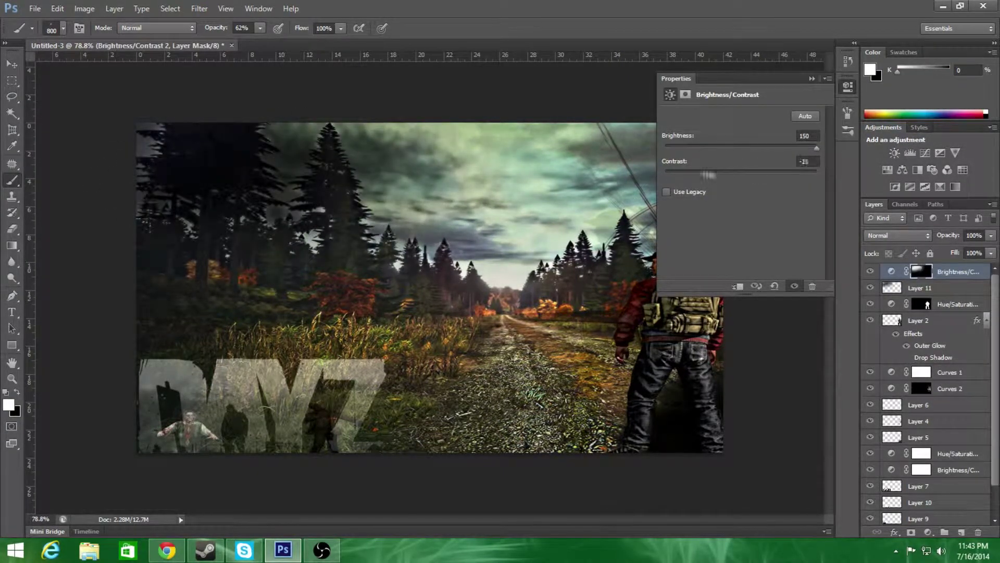
pyautogui.click(812, 79)
pyautogui.click(926, 153)
pyautogui.moveTo(740, 224); pyautogui.dragTo(750, 245)
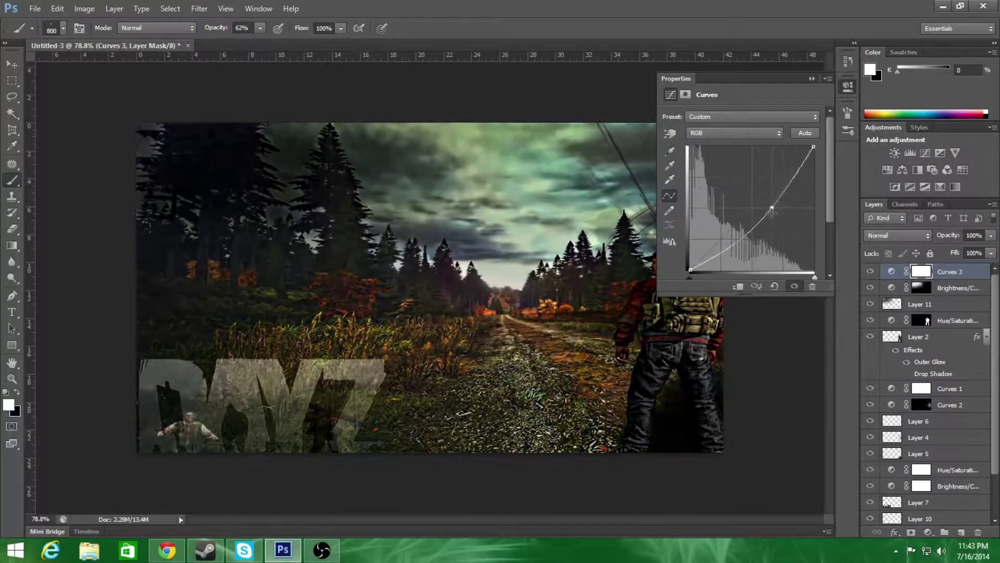
pyautogui.click(811, 79)
pyautogui.click(978, 532)
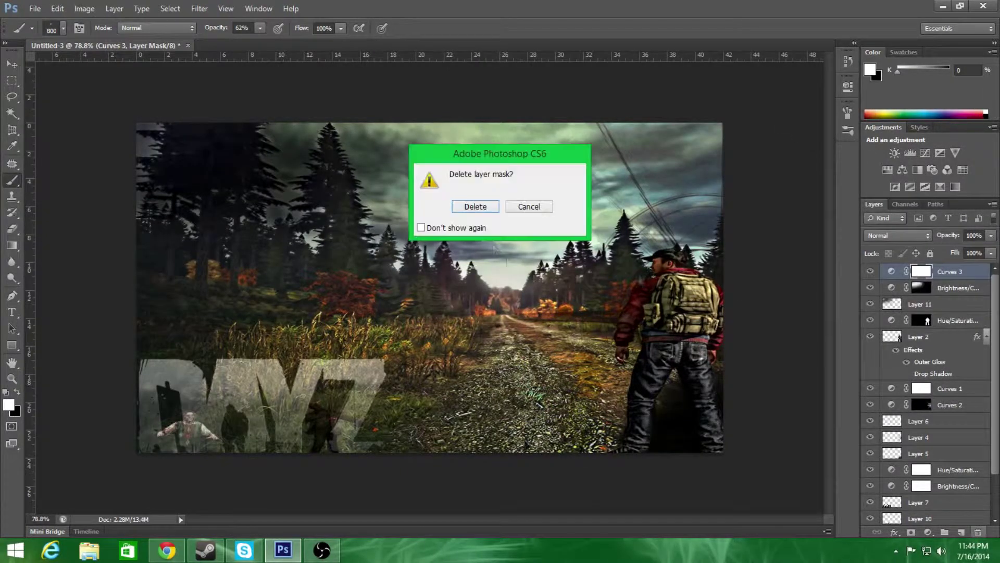
pyautogui.press('Return')
# Add a Curves 4 adjustment on the Blue channel and place a new Layer 12 below Layer 5.
pyautogui.click(925, 152)
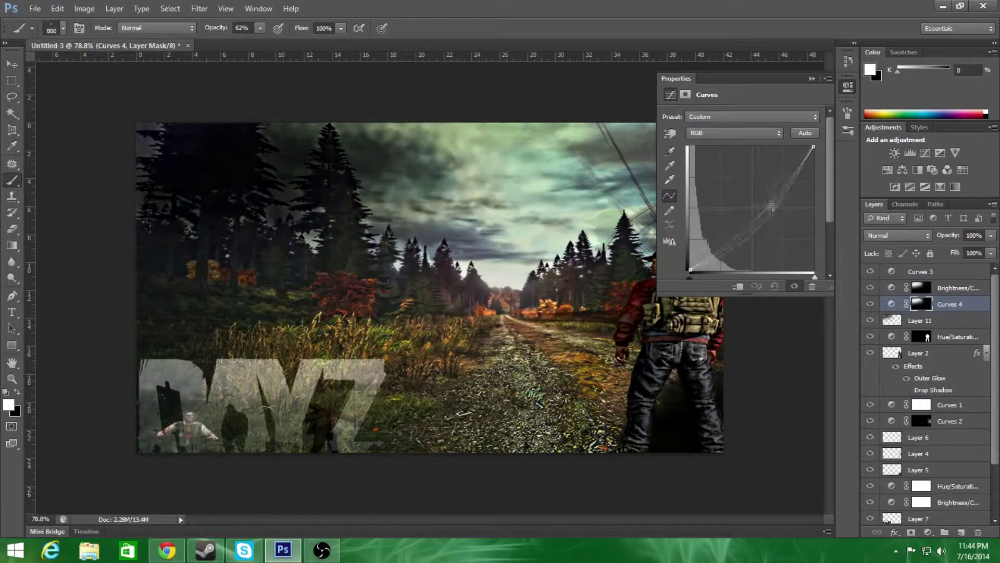
pyautogui.click(734, 133)
pyautogui.click(713, 179)
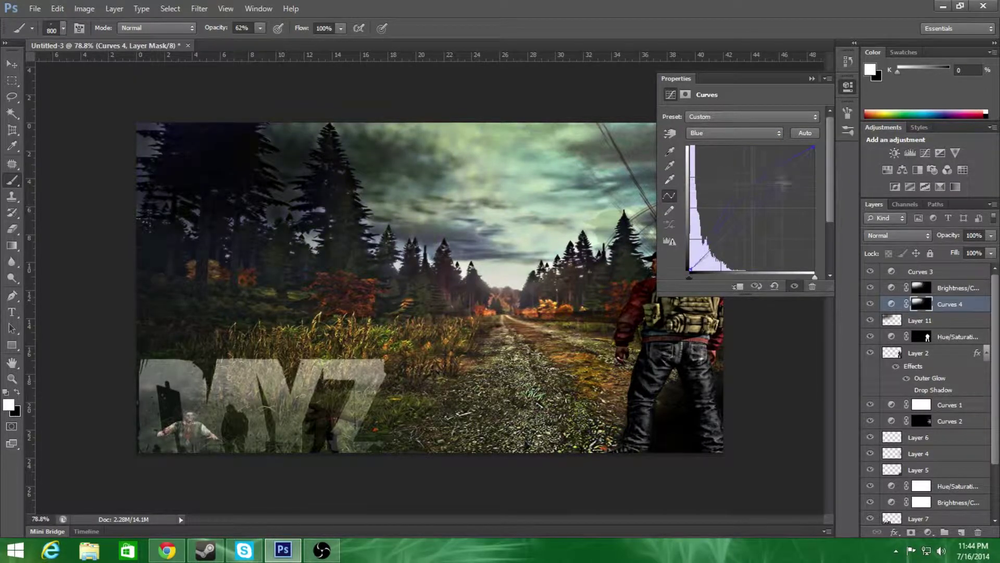
pyautogui.click(811, 79)
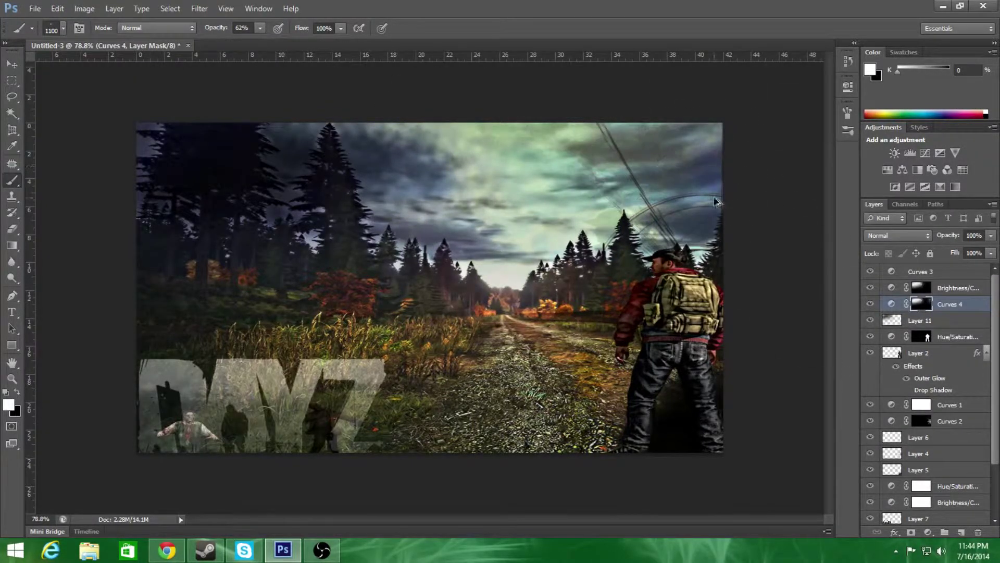
pyautogui.hotkey('ctrl', 'shift', 'alt', 'n')
pyautogui.press('d')
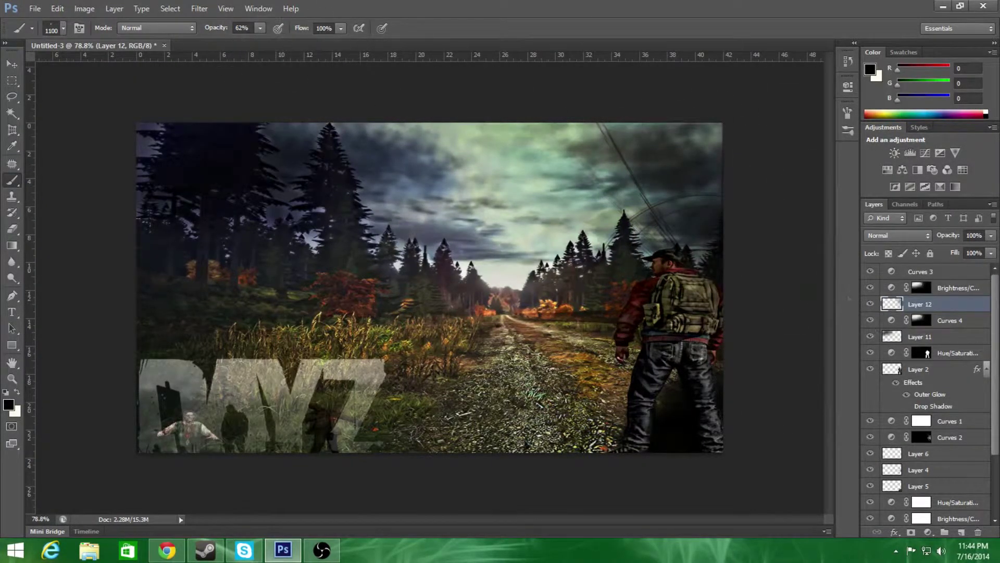
pyautogui.moveTo(920, 304); pyautogui.dragTo(946, 406)
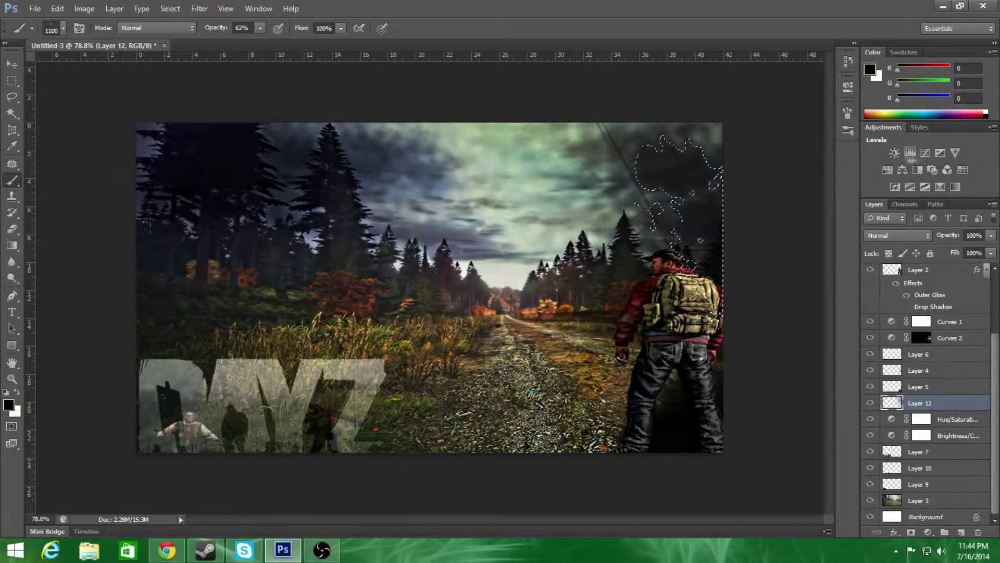
# Add a Curves adjustment and pull the Green channel curve down to redden the image.
pyautogui.click(925, 152)
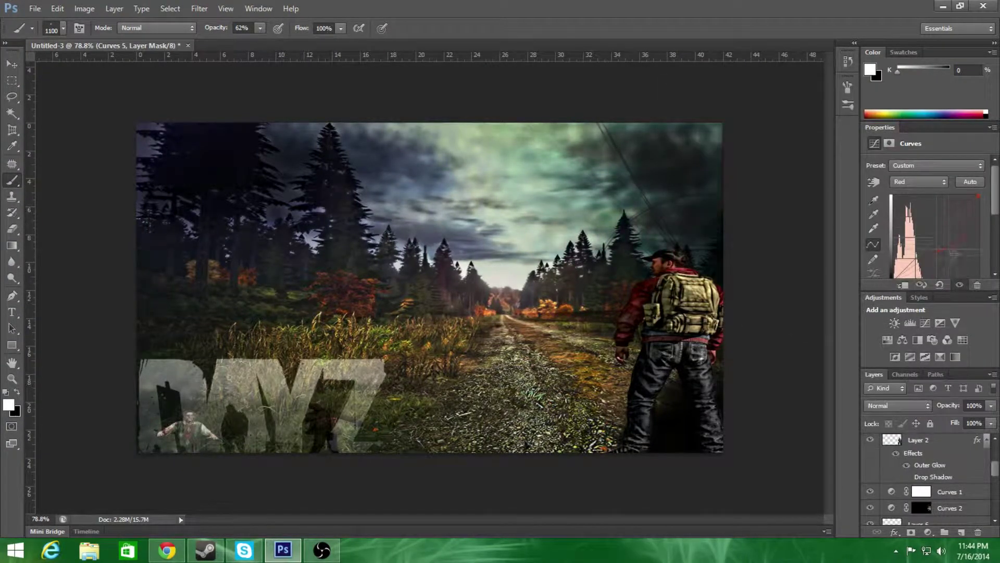
pyautogui.hotkey('alt', '5')
pyautogui.hotkey('alt', '4')
pyautogui.moveTo(978, 195); pyautogui.dragTo(978, 273)
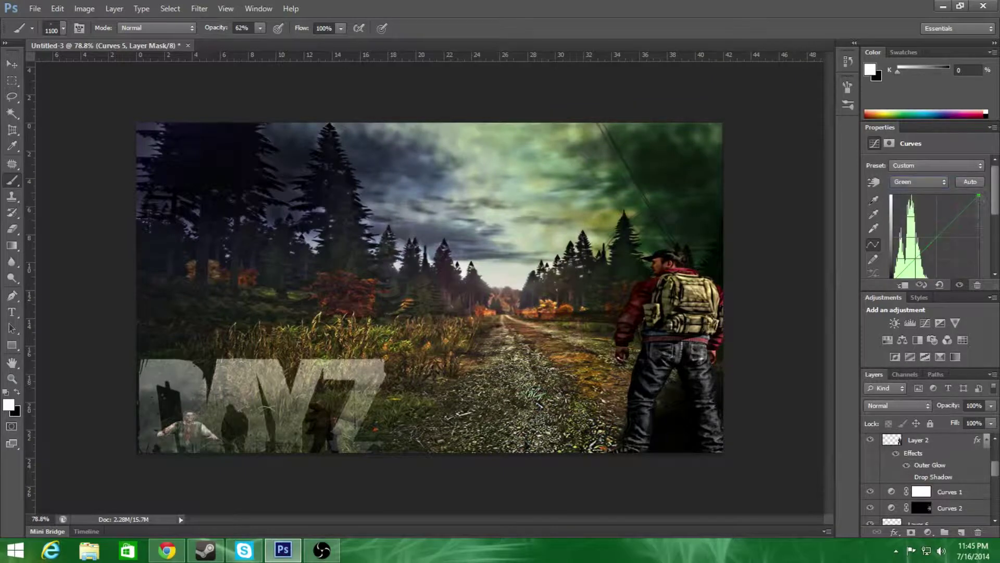
pyautogui.scroll(-2, 830, 287)
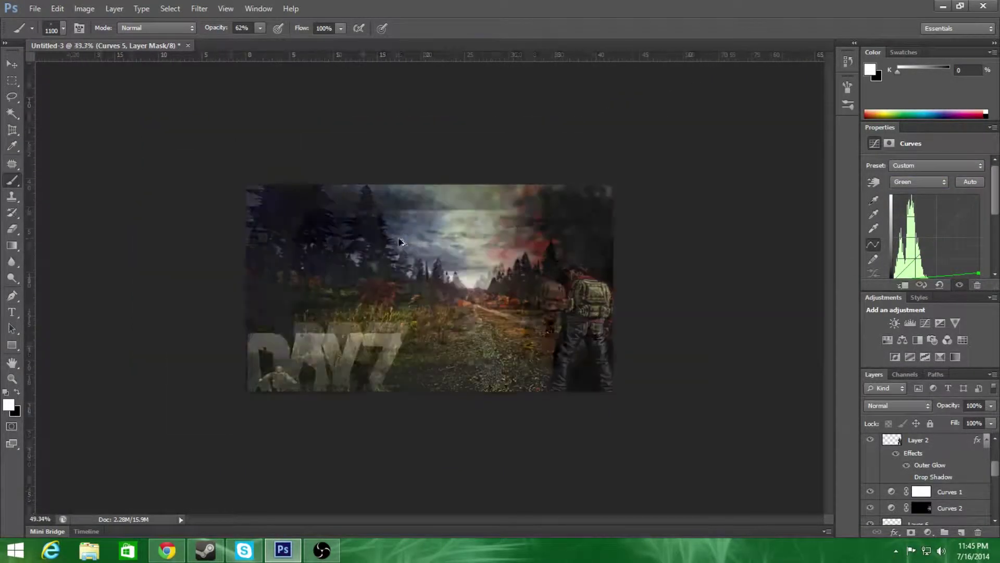
pyautogui.scroll(-3, 935, 515)
# Select the DAYZ logo Layer 7 and add a Hue/Saturation adjustment with raised lightness.
pyautogui.click(935, 514)
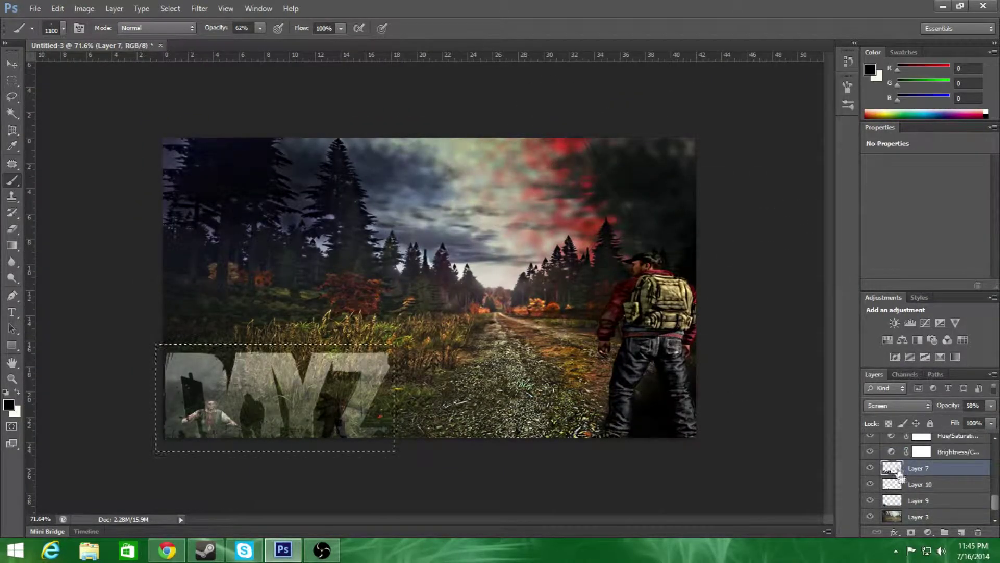
pyautogui.moveTo(907, 500); pyautogui.dragTo(911, 525)
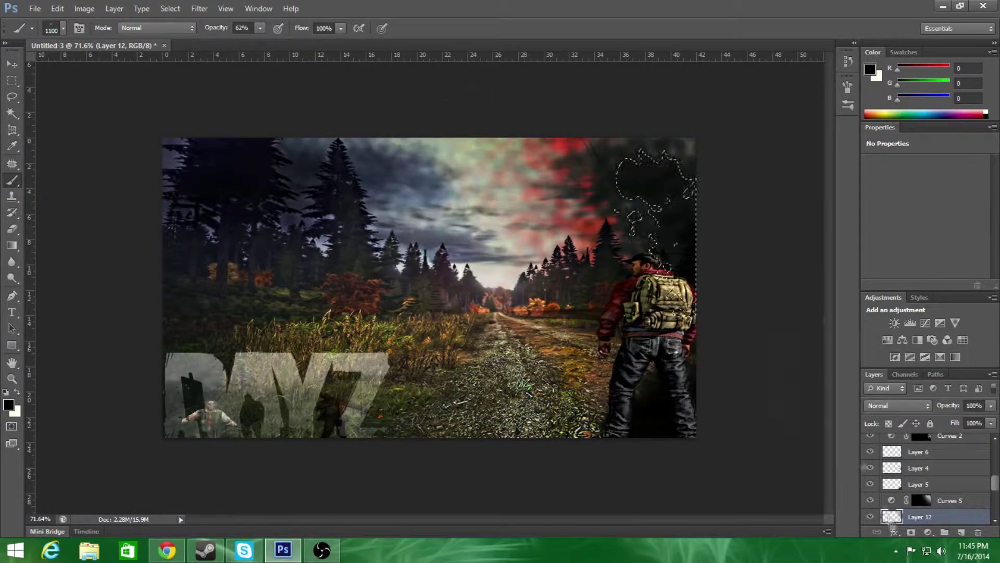
pyautogui.click(885, 338)
pyautogui.moveTo(908, 269)
pyautogui.mouseDown()
pyautogui.moveTo(952, 265)
pyautogui.moveTo(923, 266)
pyautogui.mouseUp()
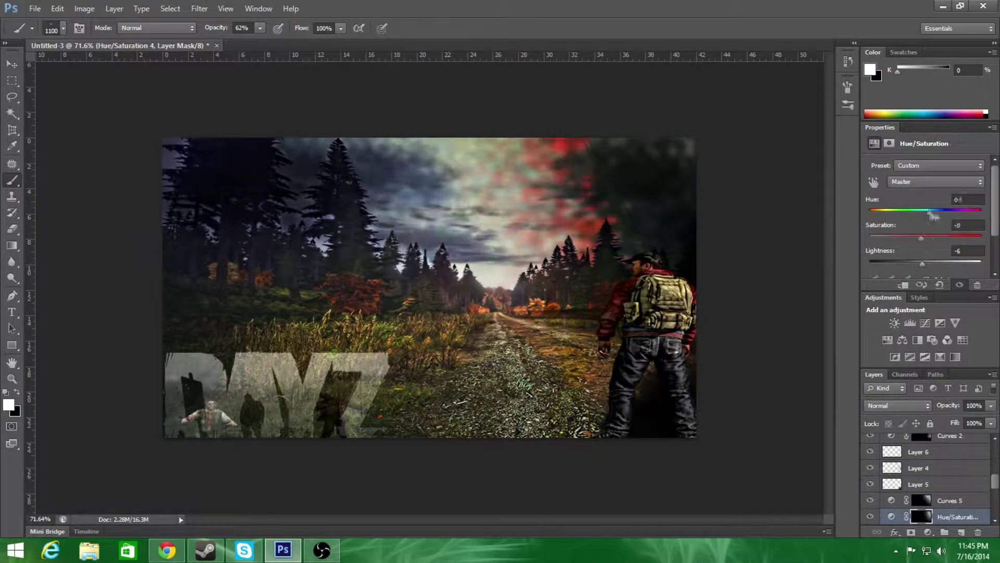
# Browse the image results and open the helmeted soldier image's larger preview.
pyautogui.scroll(2, 568, 468)
pyautogui.scroll(-2, 573, 459)
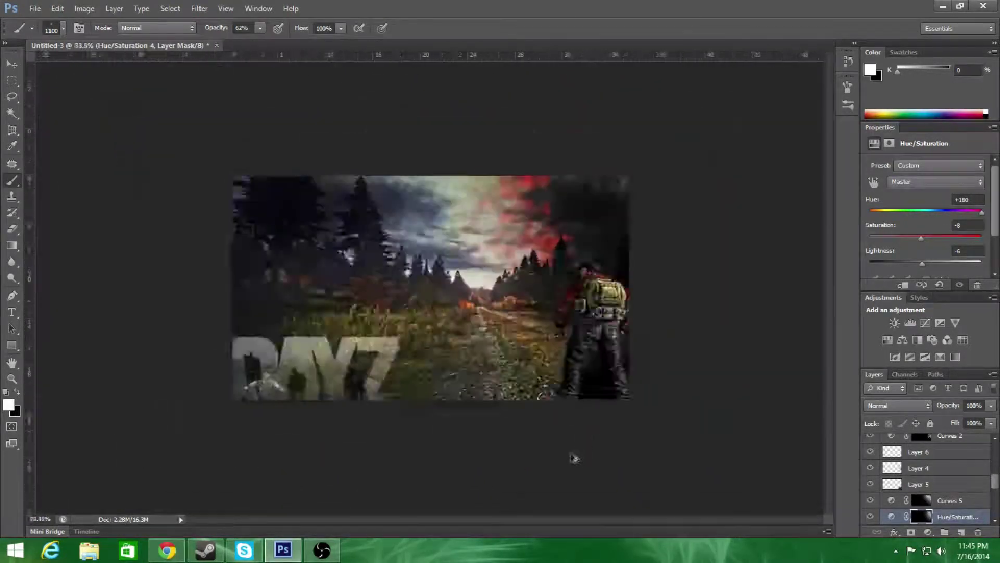
pyautogui.scroll(3, 562, 492)
pyautogui.scroll(-1, 562, 492)
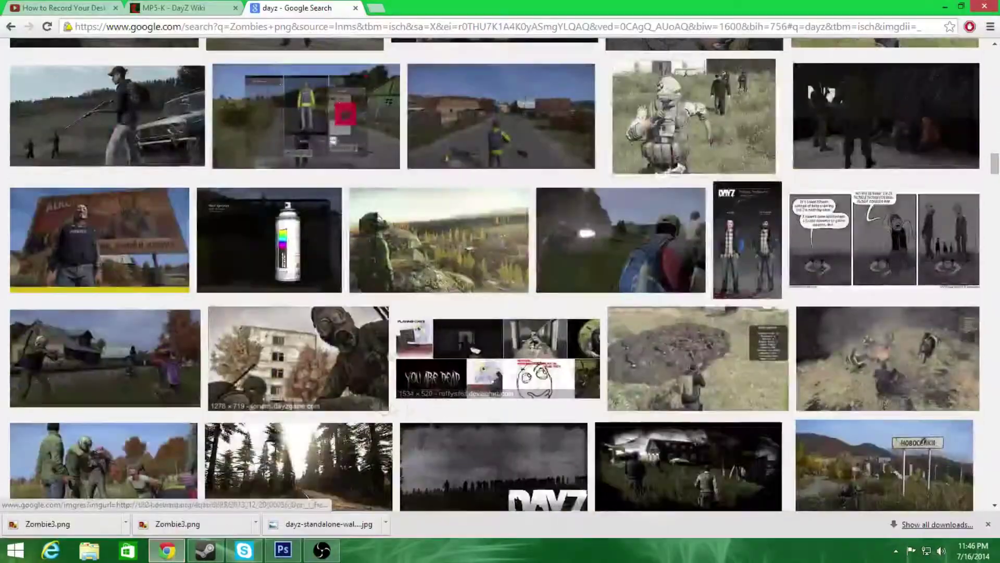
pyautogui.scroll(-5, 333, 421)
pyautogui.scroll(-5, 333, 420)
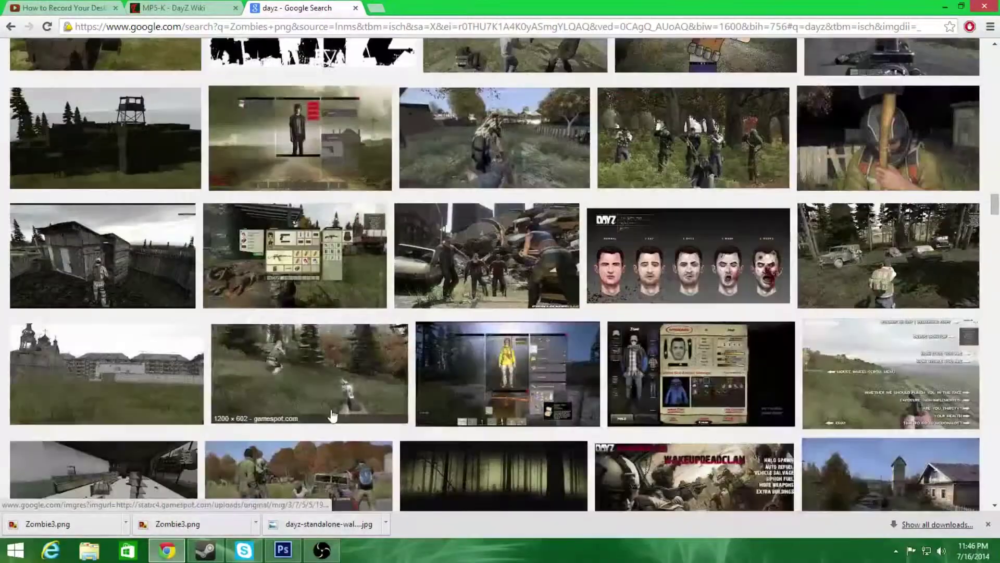
pyautogui.scroll(-5, 334, 421)
pyautogui.scroll(-5, 334, 421)
pyautogui.scroll(-5, 334, 421)
pyautogui.click(683, 359)
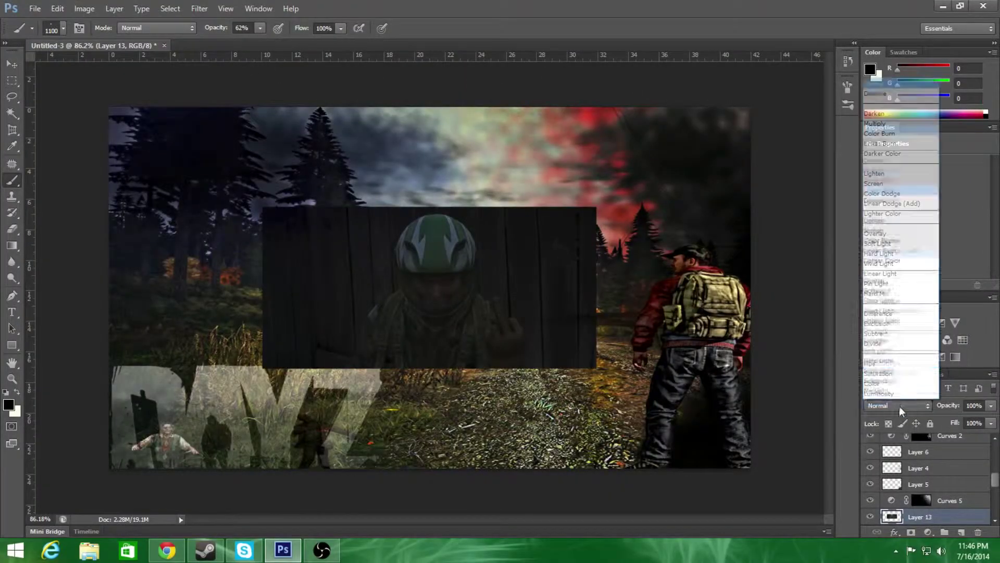
# Cycle the helmet Layer 13 through different blend modes.
pyautogui.click(896, 408)
pyautogui.press('Up')
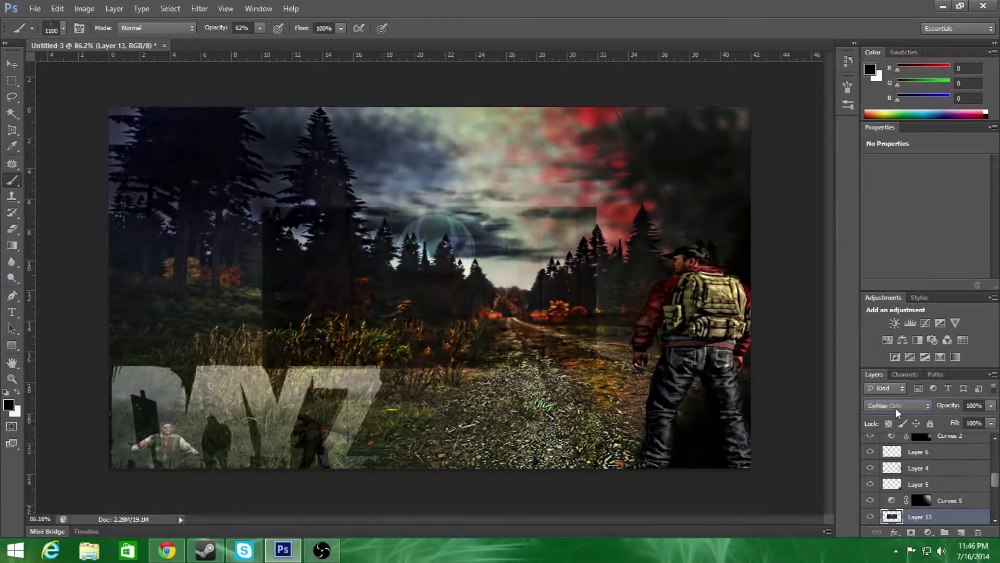
pyautogui.press('Up')
pyautogui.press('Up')
pyautogui.press('Up')
pyautogui.press('Up')
pyautogui.press('Up')
pyautogui.press('Down')
pyautogui.press('Down')
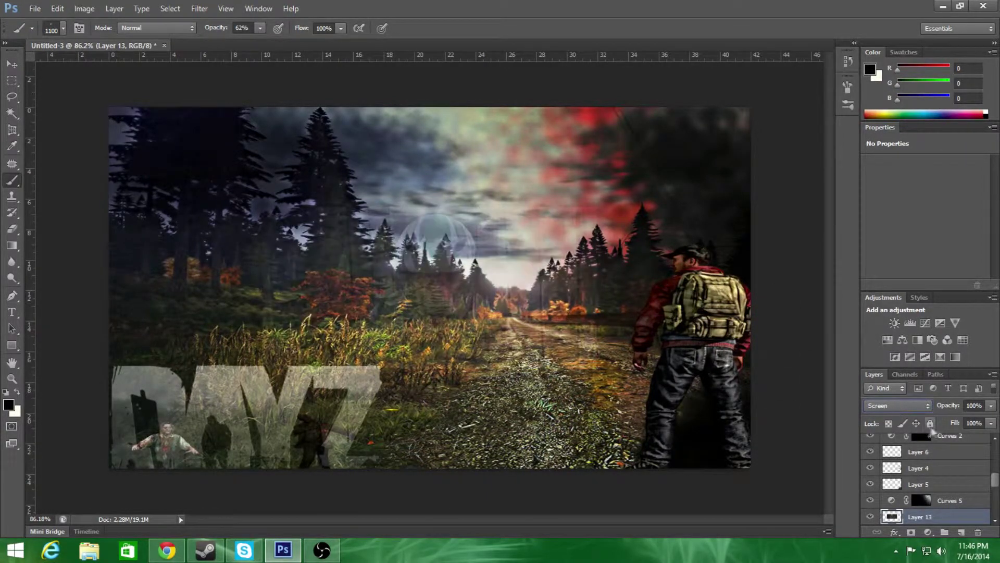
pyautogui.press('Down')
pyautogui.press('Down')
pyautogui.press('Down')
# Shrink the helmet image into the upper-right sky and set it to Exclusion blending.
pyautogui.hotkey('ctrl', 't')
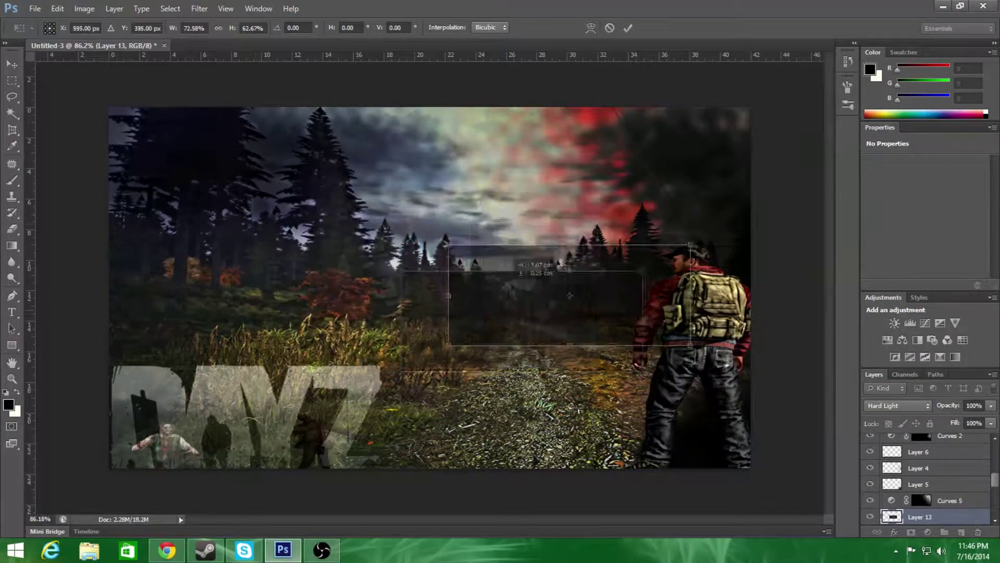
pyautogui.moveTo(429, 287); pyautogui.dragTo(675, 164)
pyautogui.moveTo(553, 220); pyautogui.dragTo(585, 201)
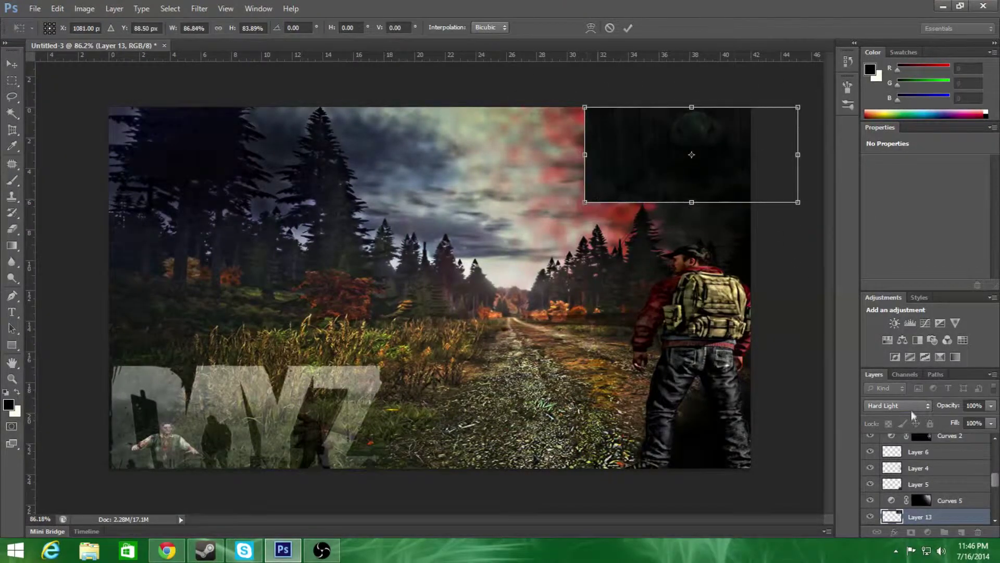
pyautogui.press('Down')
pyautogui.press('Down')
pyautogui.press('Down')
pyautogui.press('Down')
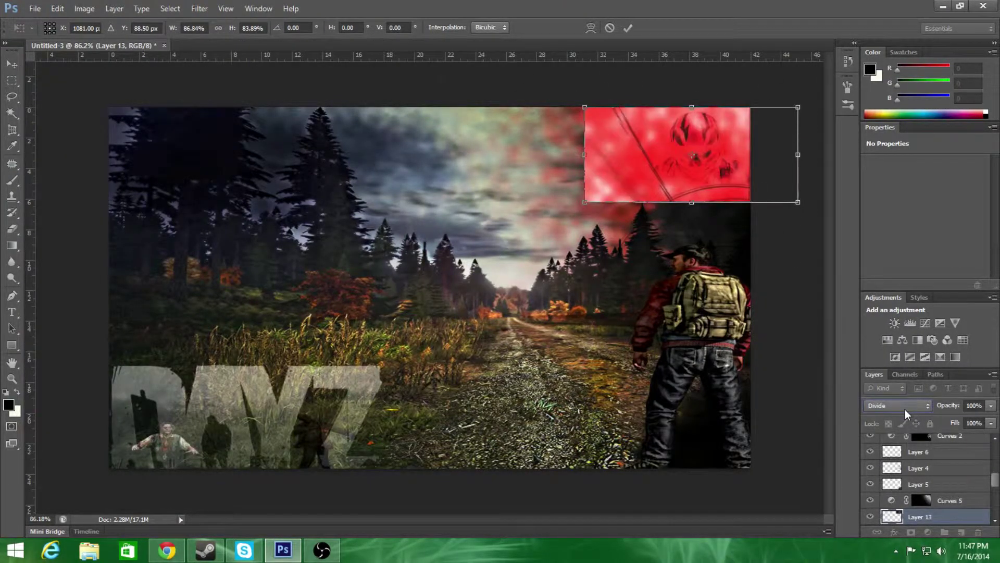
pyautogui.press('Down')
pyautogui.press('Down')
pyautogui.click(629, 29)
pyautogui.press('b')
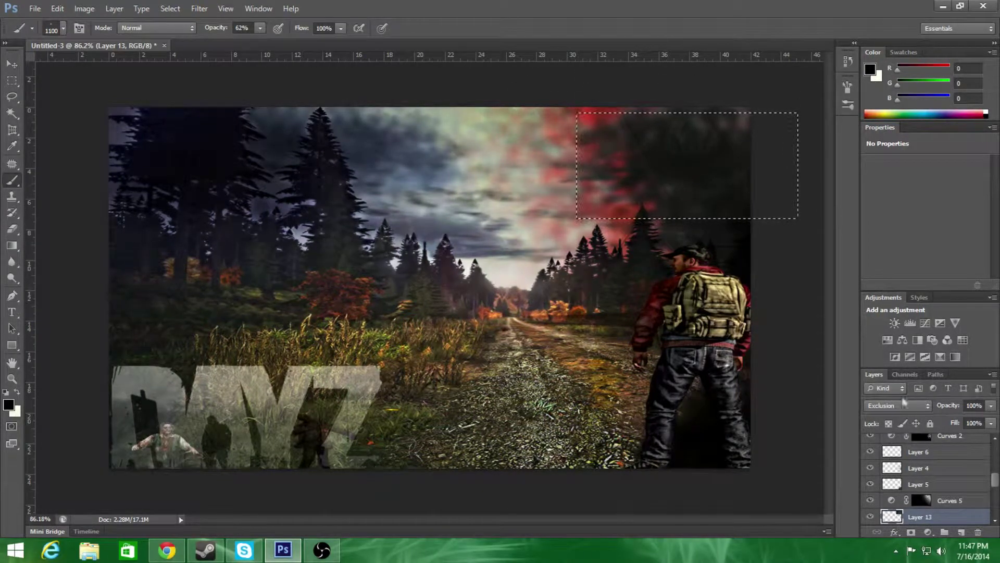
# Add a Brightness/Contrast adjustment at brightness 52, then delete it.
pyautogui.click(894, 323)
pyautogui.moveTo(925, 197)
pyautogui.mouseDown()
pyautogui.moveTo(945, 197)
pyautogui.moveTo(934, 197)
pyautogui.mouseUp()
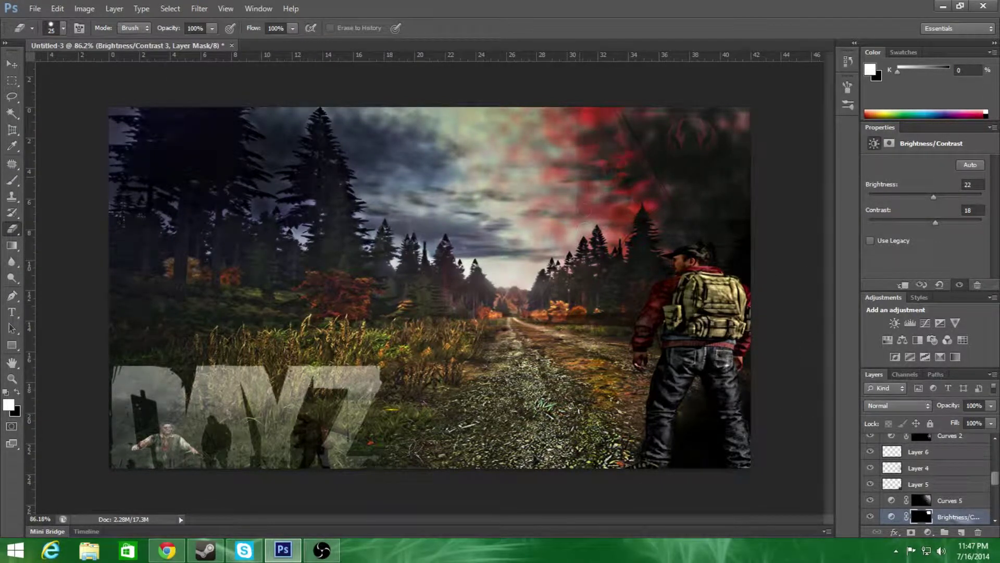
pyautogui.hotkey('alt', '[')
pyautogui.hotkey('alt', ']')
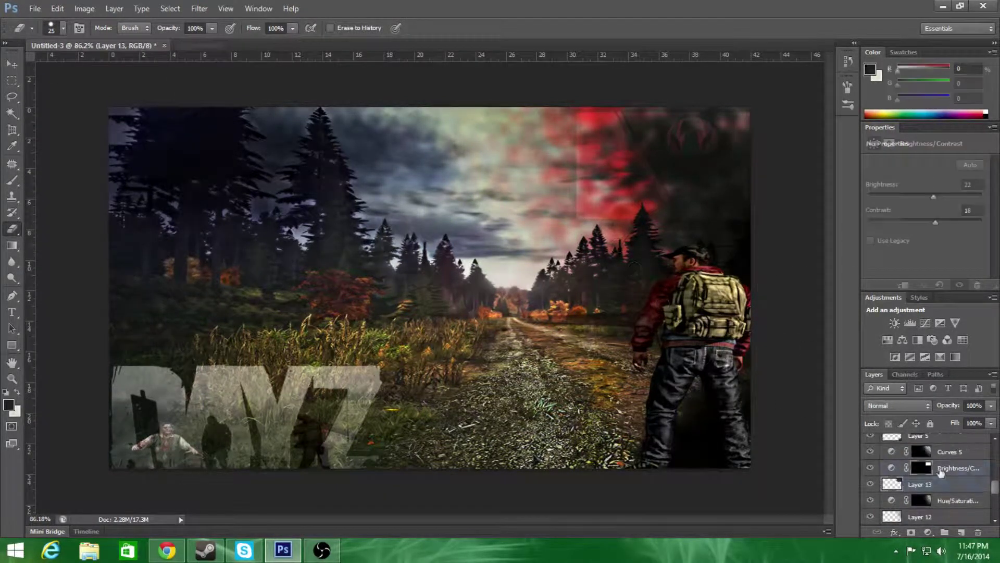
pyautogui.press('Delete')
pyautogui.press('Escape')
pyautogui.press('Delete')
pyautogui.click(475, 206)
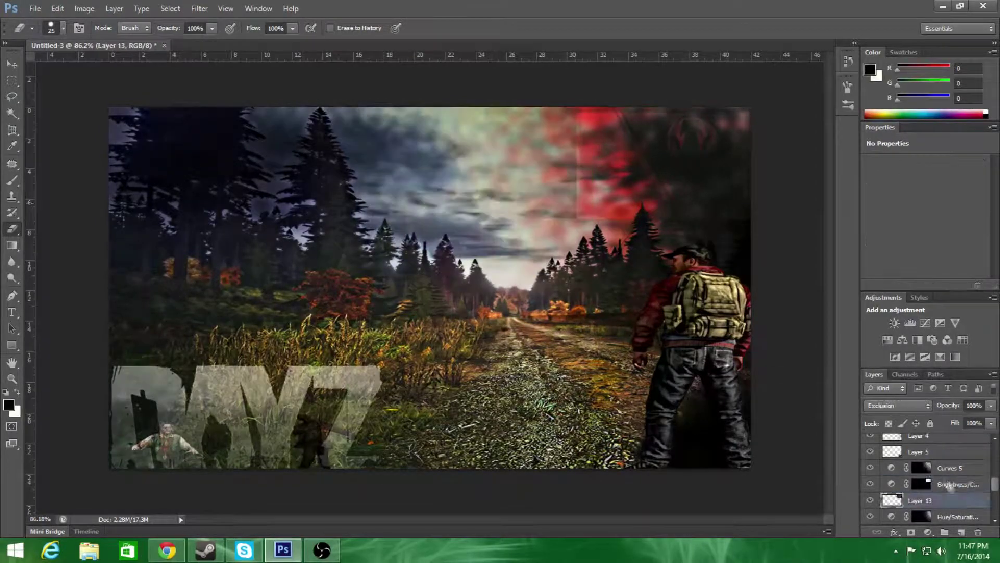
pyautogui.press('Delete')
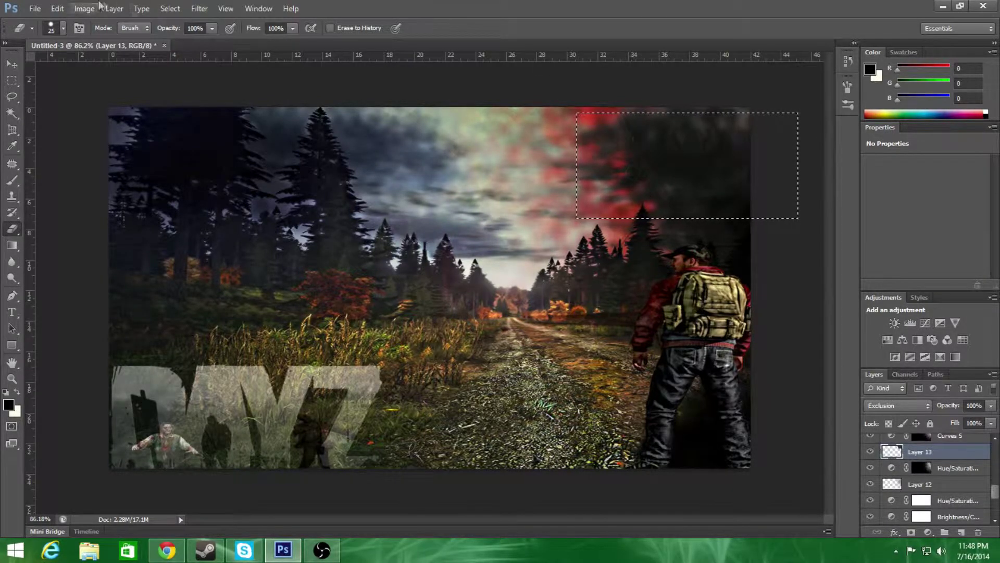
# Clear the sky selection, add another brightening Brightness/Contrast layer, and delete helmet Layer 13.
pyautogui.click(170, 8)
pyautogui.click(177, 31)
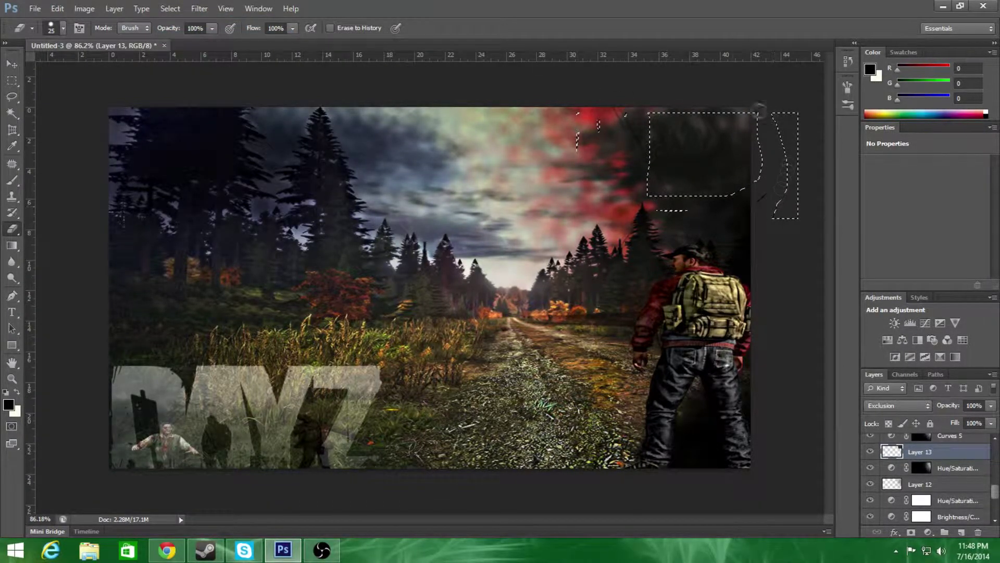
pyautogui.click(895, 322)
pyautogui.moveTo(925, 197)
pyautogui.mouseDown()
pyautogui.moveTo(942, 195)
pyautogui.moveTo(943, 222)
pyautogui.mouseUp()
pyautogui.click(978, 532)
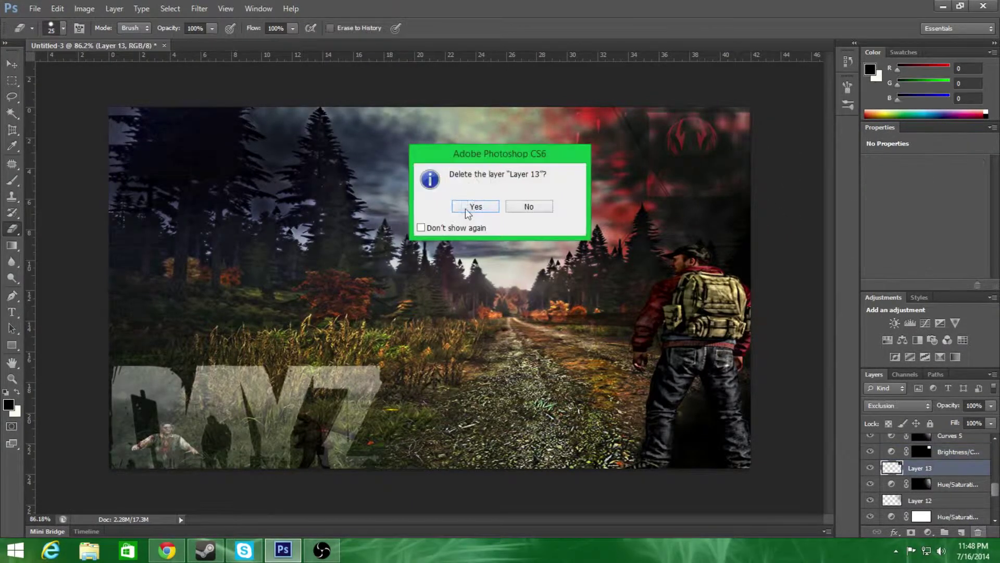
pyautogui.click(467, 203)
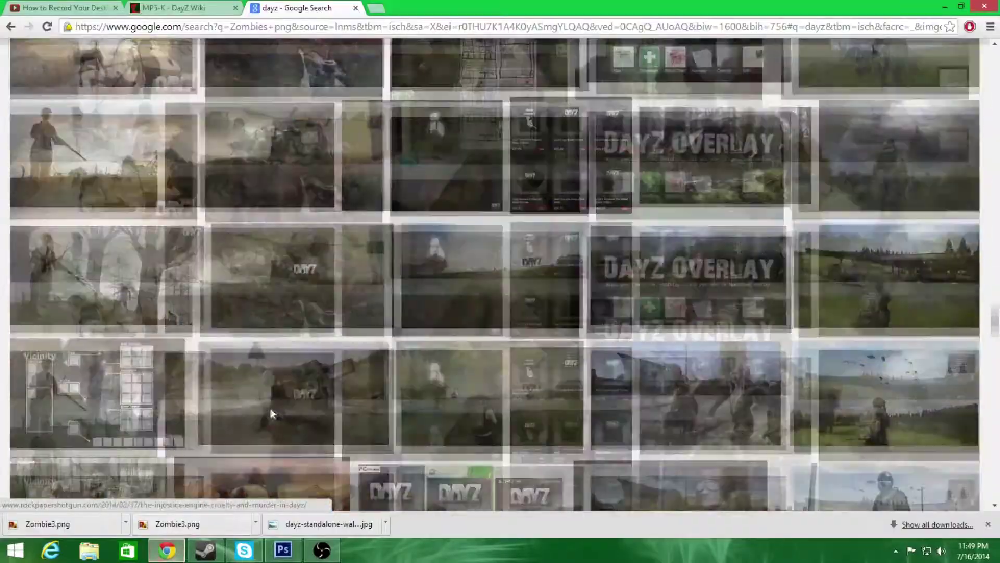
# Open the rifle-holding DayZ soldier render's preview and save it to the Desktop.
pyautogui.scroll(-5, 500, 276)
pyautogui.scroll(-5, 500, 276)
pyautogui.scroll(-5, 500, 276)
pyautogui.scroll(-1, 99, 312)
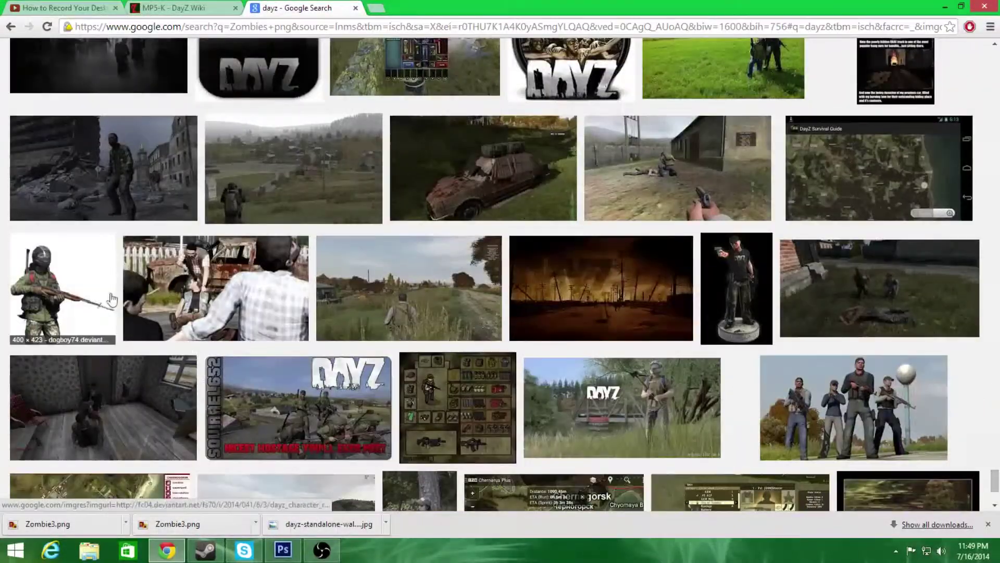
pyautogui.click(99, 302)
pyautogui.rightClick(331, 272)
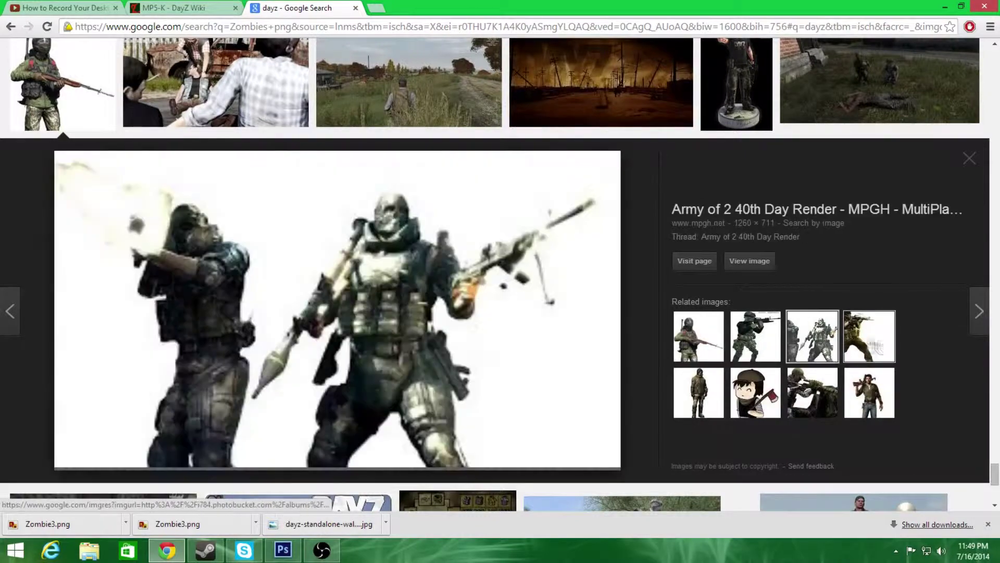
pyautogui.click(359, 340)
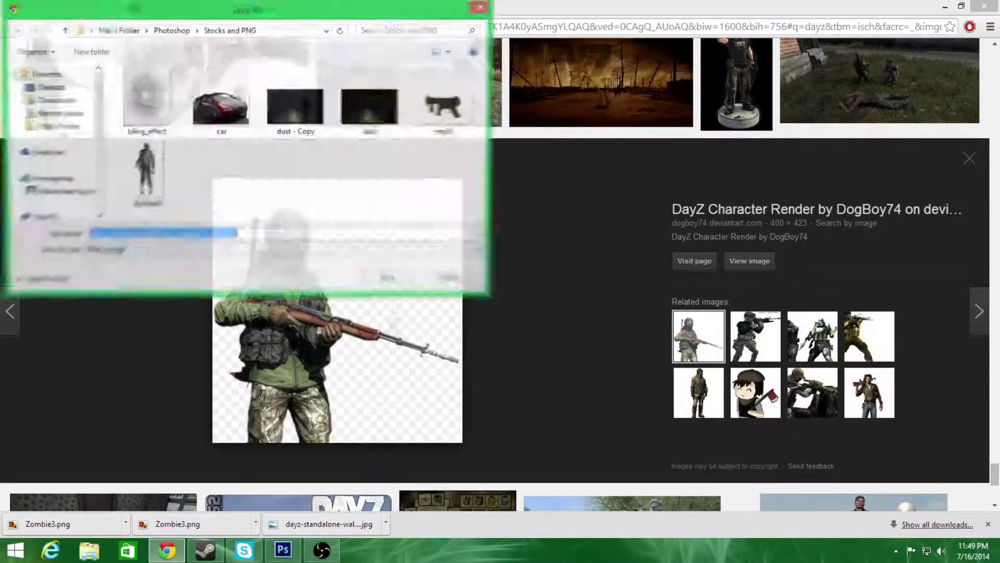
pyautogui.click(47, 89)
pyautogui.click(386, 279)
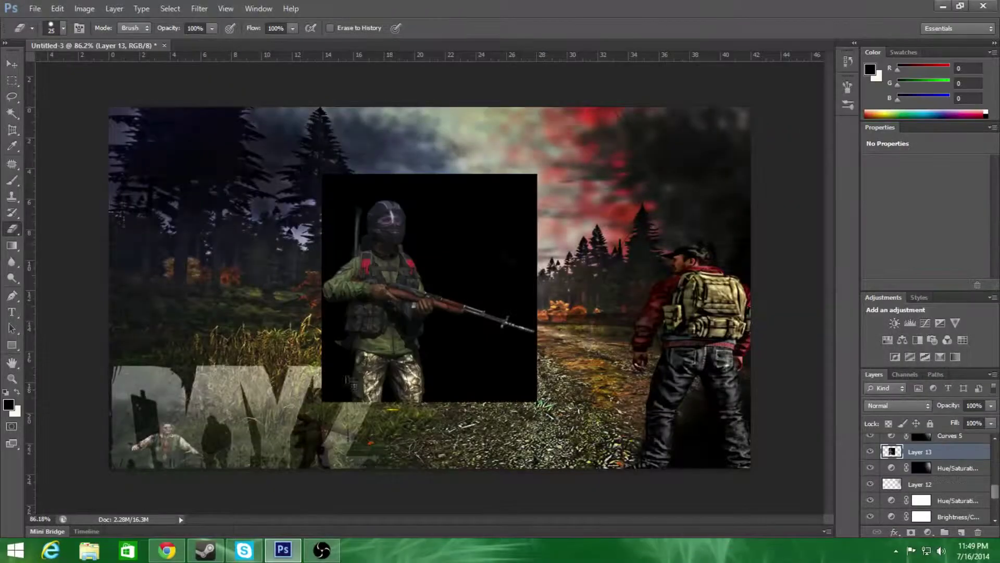
# Set the soldier layer to Screen and shrink it into a small figure high in the sky.
pyautogui.click(897, 405)
pyautogui.click(885, 187)
pyautogui.hotkey('ctrl', 't')
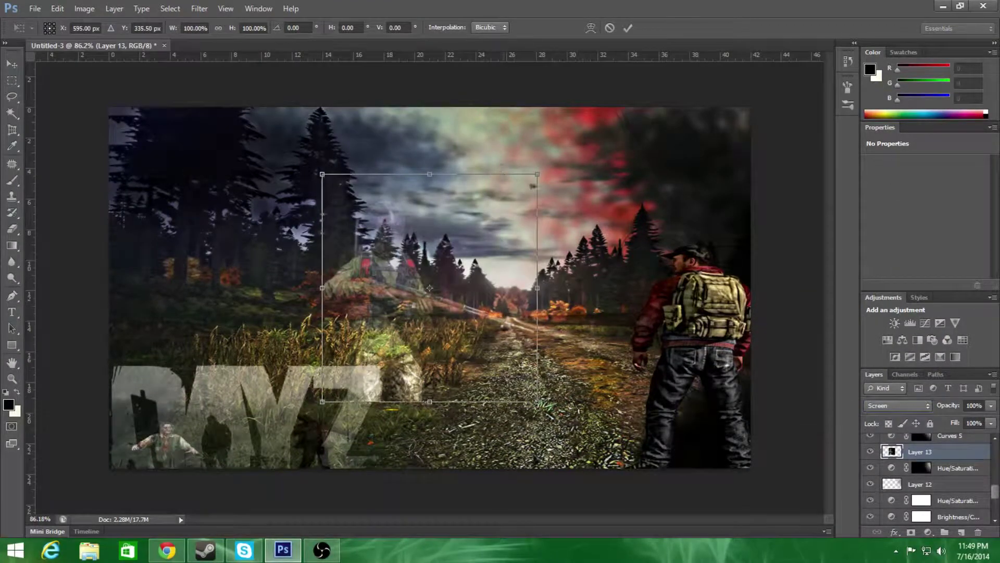
pyautogui.moveTo(430, 288)
pyautogui.mouseDown()
pyautogui.moveTo(285, 179)
pyautogui.moveTo(417, 186)
pyautogui.mouseUp()
pyautogui.moveTo(315, 280); pyautogui.dragTo(372, 222)
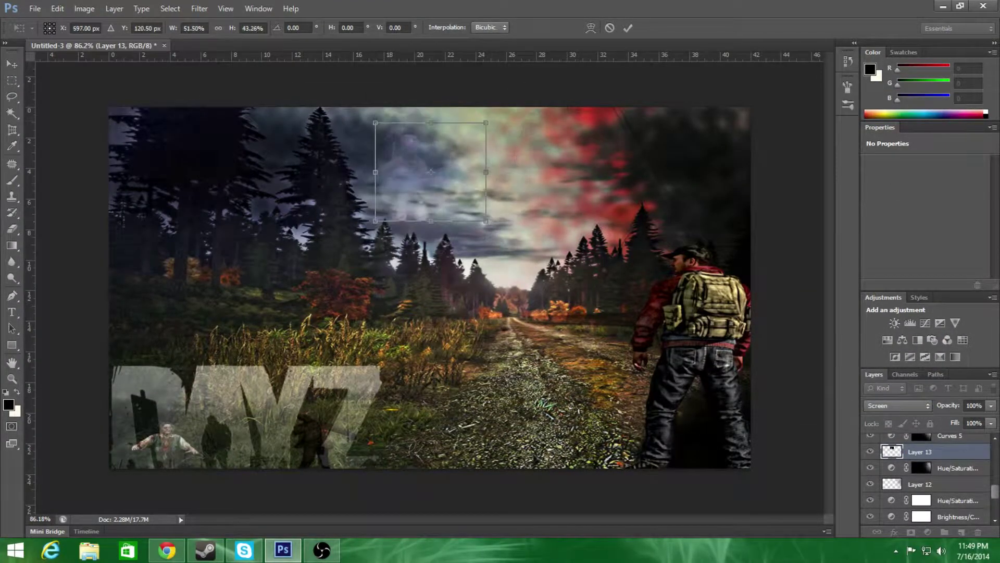
pyautogui.press('Return')
pyautogui.press('e')
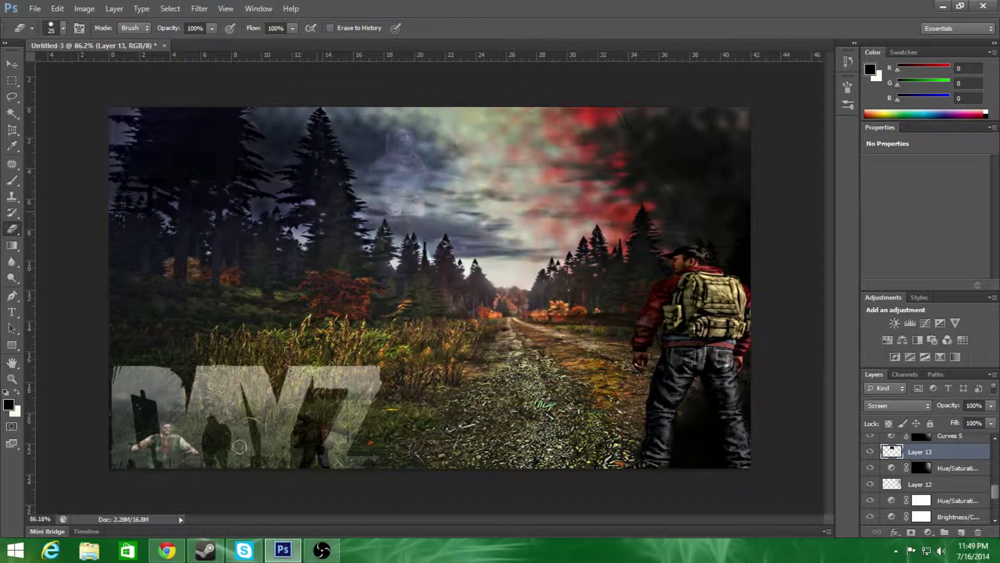
pyautogui.click(168, 551)
# Copy the pistol-wielding survivor image from Chrome and paste it into the composite.
pyautogui.scroll(5, 434, 313)
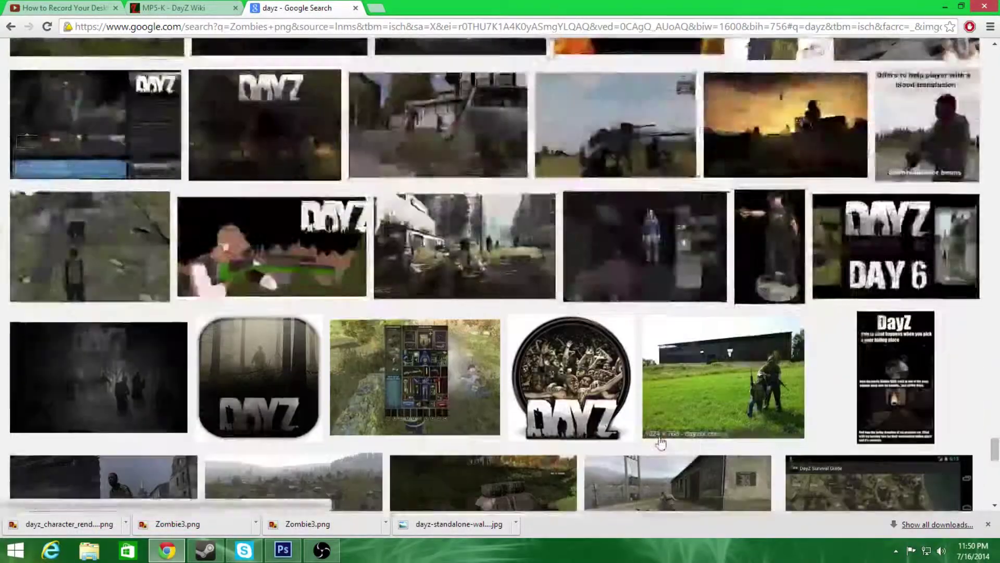
pyautogui.rightClick(335, 274)
pyautogui.click(379, 379)
pyautogui.click(283, 550)
pyautogui.hotkey('ctrl', 'v')
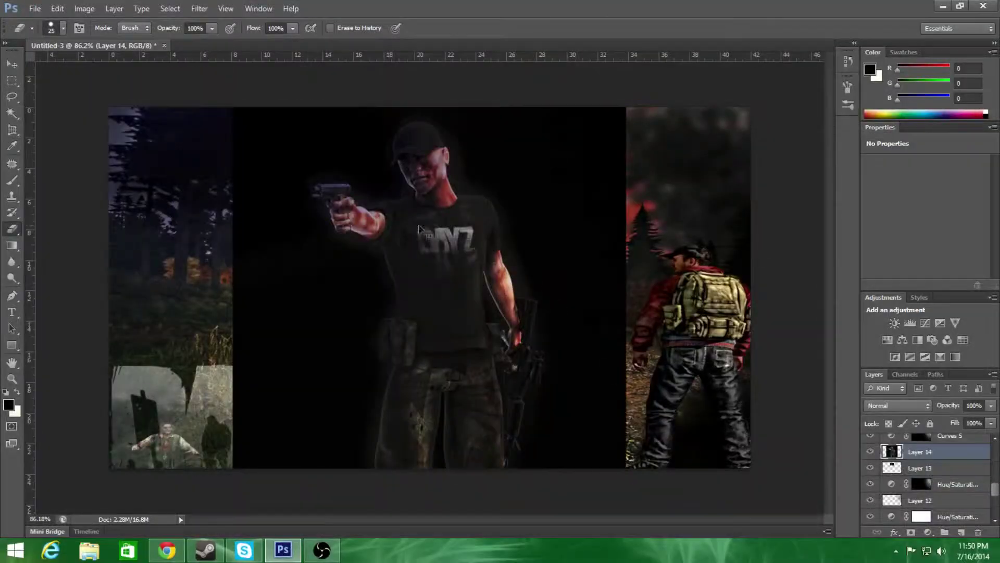
# Shrink the survivor into the upper-right sky, trying Multiply before settling on Soft Light.
pyautogui.hotkey('ctrl', 't')
pyautogui.moveTo(229, 105)
pyautogui.mouseDown()
pyautogui.moveTo(297, 227)
pyautogui.moveTo(424, 250)
pyautogui.mouseUp()
pyautogui.moveTo(521, 365); pyautogui.dragTo(506, 212)
pyautogui.click(897, 406)
pyautogui.click(874, 124)
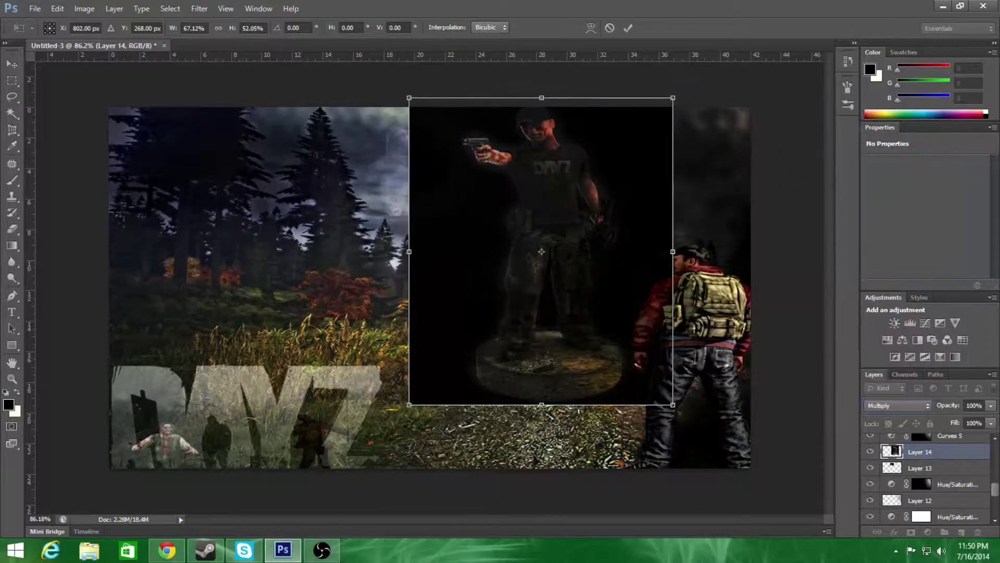
pyautogui.click(897, 405)
pyautogui.click(878, 243)
pyautogui.moveTo(409, 98); pyautogui.dragTo(485, 224)
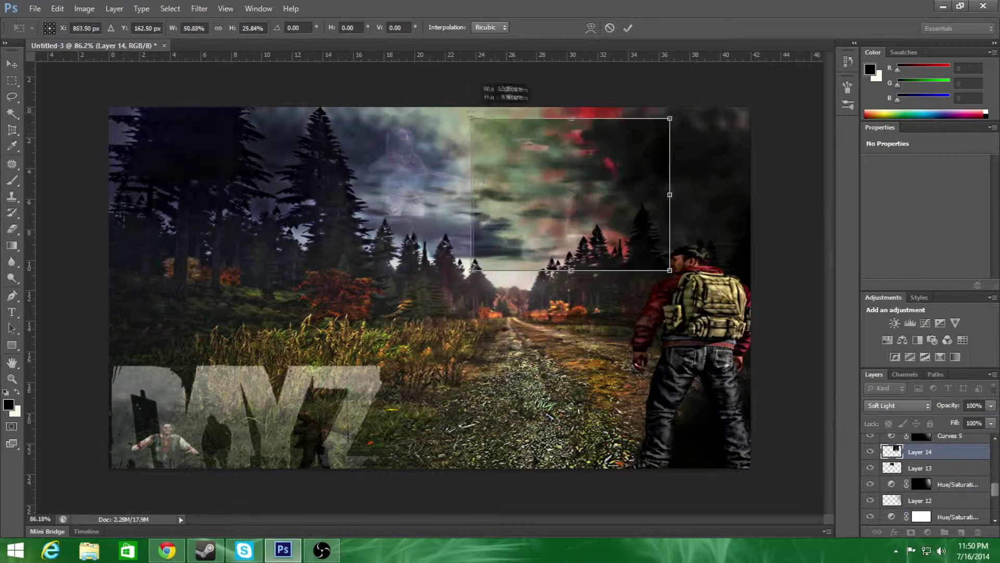
pyautogui.moveTo(573, 172)
pyautogui.mouseDown()
pyautogui.moveTo(566, 189)
pyautogui.moveTo(539, 174)
pyautogui.mouseUp()
pyautogui.press('Return')
pyautogui.press('e')
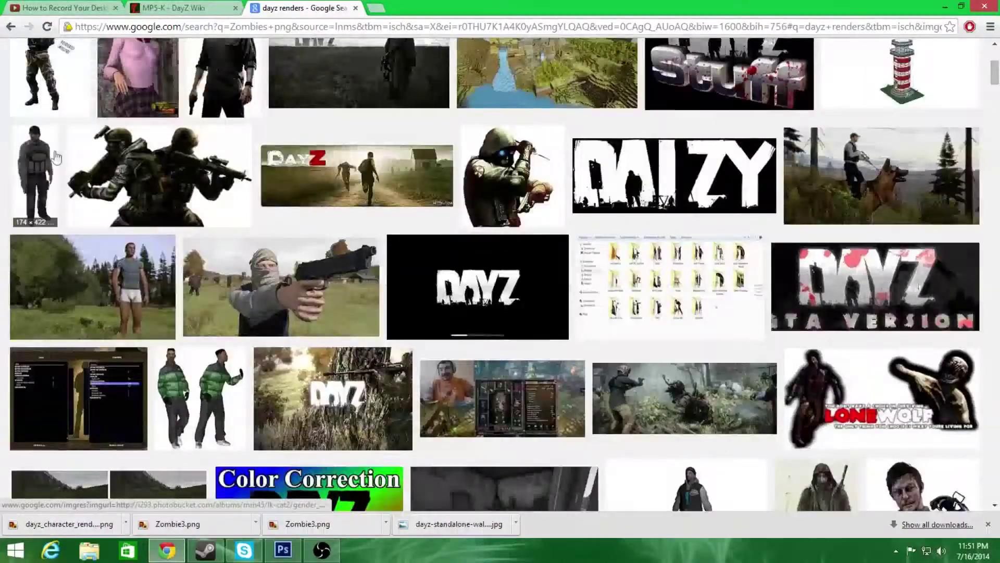
pyautogui.click(33, 177)
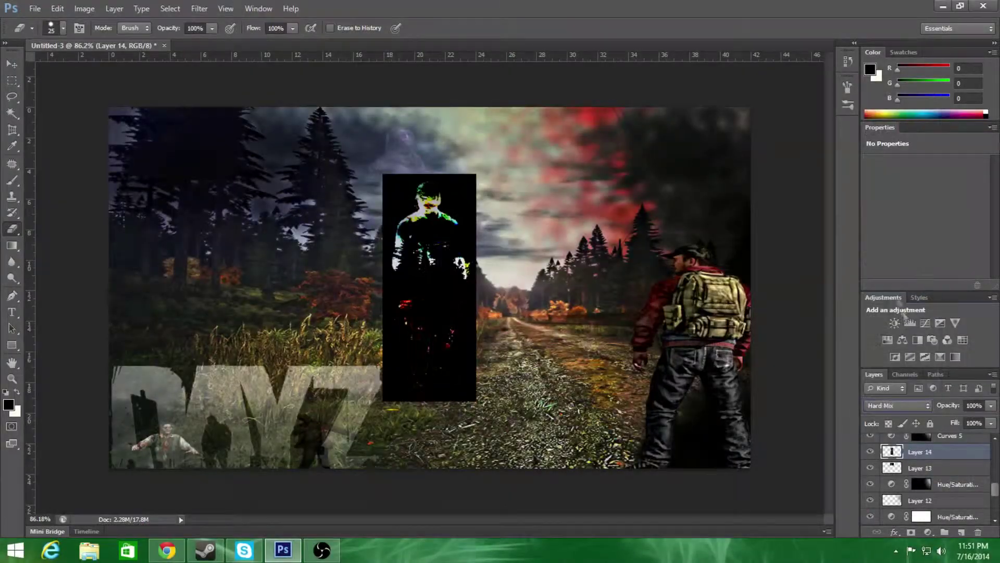
# Set Layer 14 to Screen and move the vested soldier figure up into the red sky.
pyautogui.press('Up')
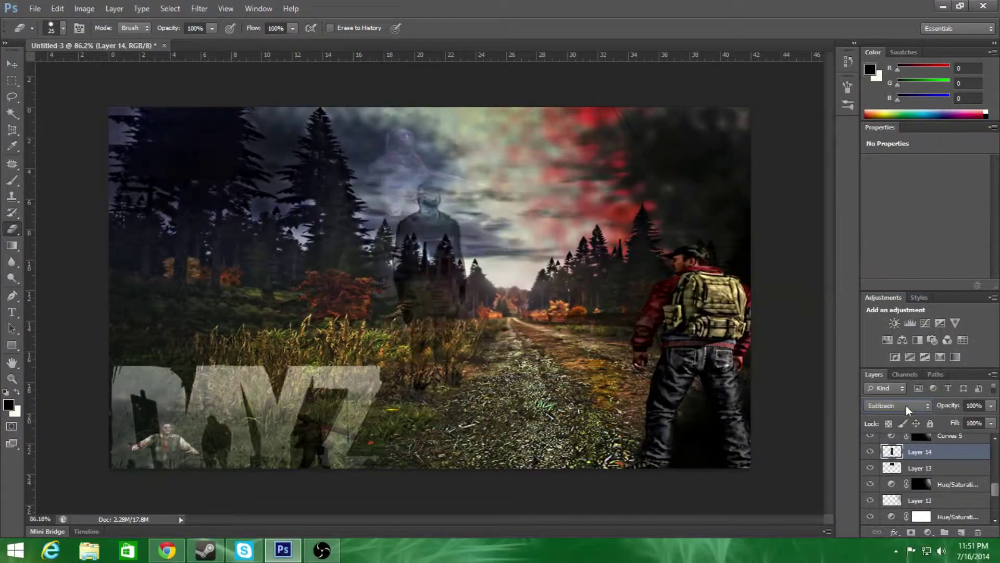
pyautogui.press('Up')
pyautogui.press('Up')
pyautogui.press('Up')
pyautogui.press('Up')
pyautogui.press('Up')
pyautogui.press('Up')
pyautogui.press('Up')
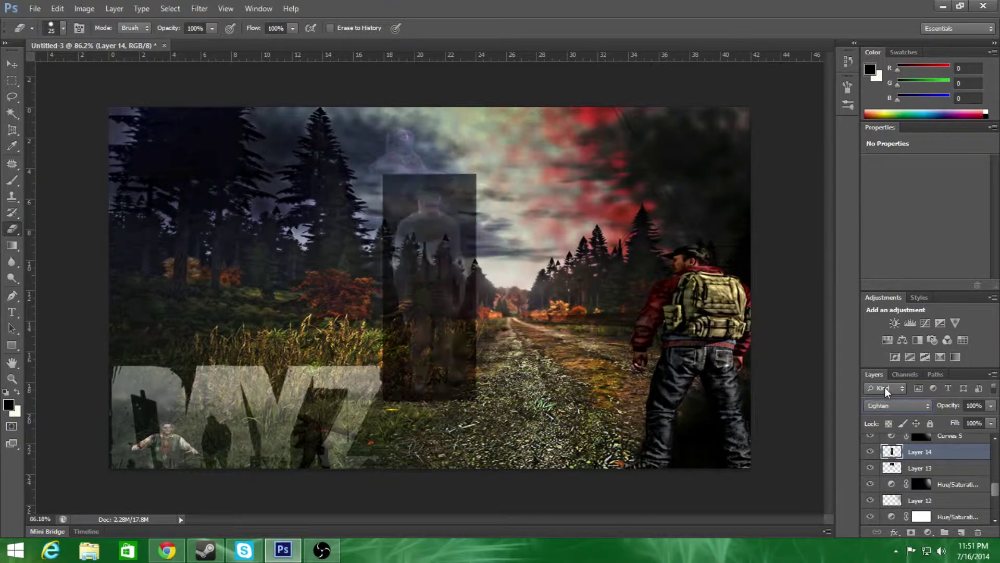
pyautogui.hotkey('ctrl', 't')
pyautogui.moveTo(434, 271)
pyautogui.mouseDown()
pyautogui.moveTo(537, 170)
pyautogui.moveTo(543, 204)
pyautogui.mouseUp()
pyautogui.press('Return')
pyautogui.press('e')
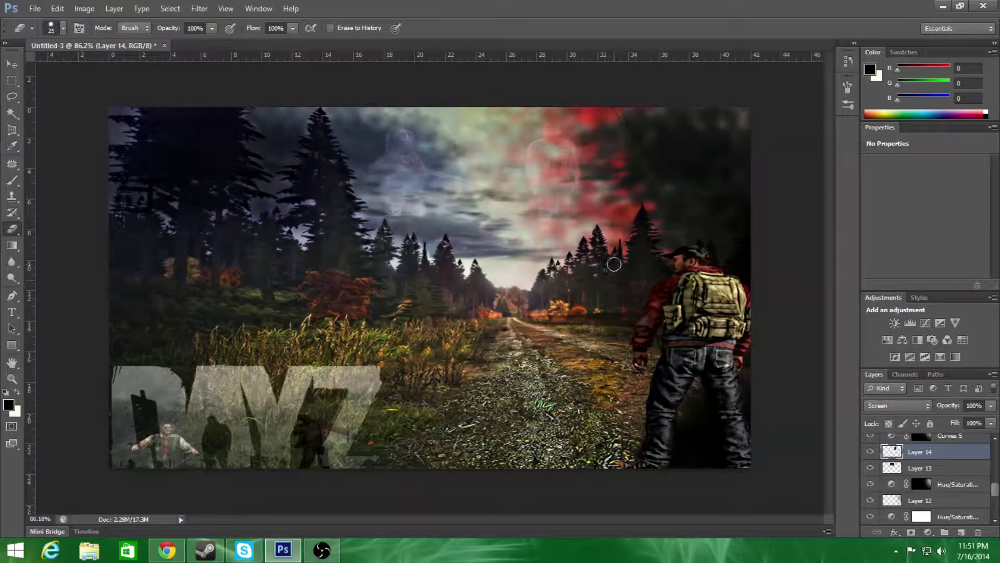
pyautogui.scroll(-1, 560, 342)
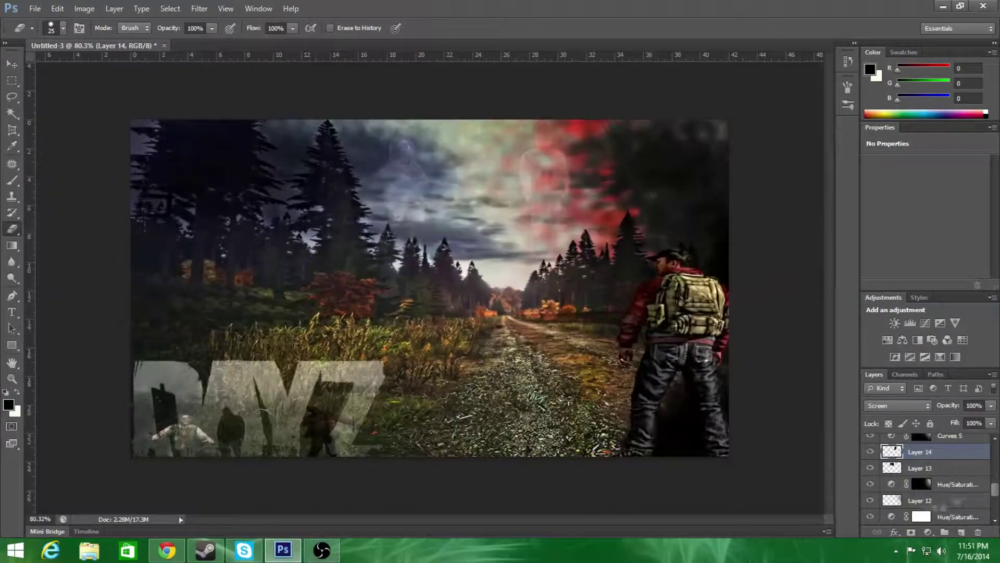
# Sharpen the forest road background and apply a Lens Flare at 125% brightness.
pyautogui.click(199, 8)
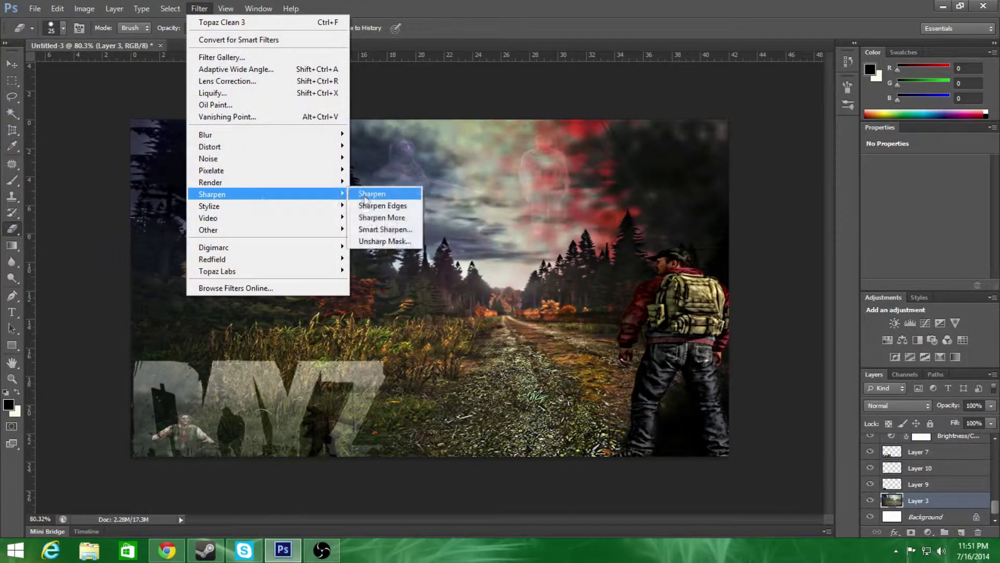
pyautogui.click(365, 194)
pyautogui.click(199, 9)
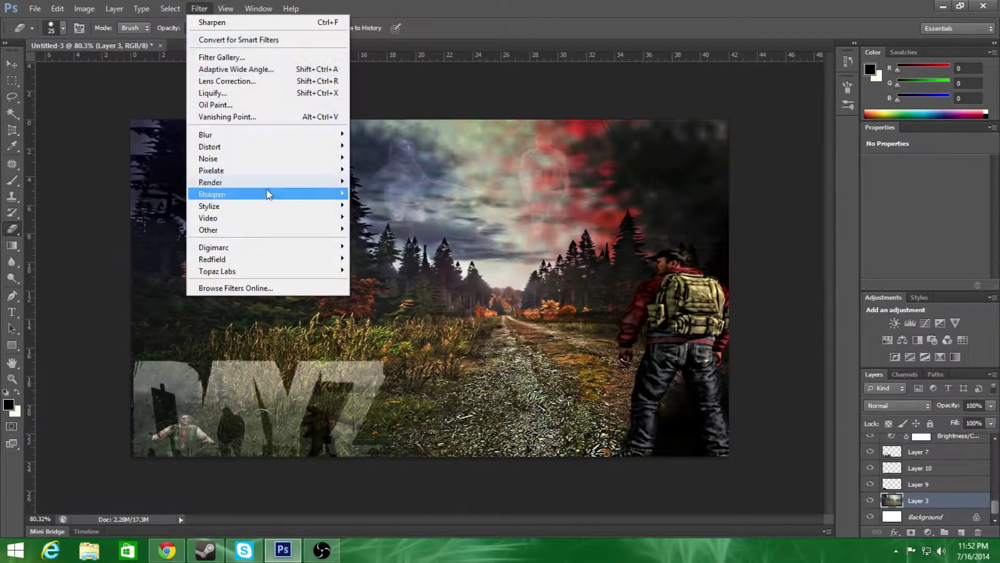
pyautogui.moveTo(211, 182)
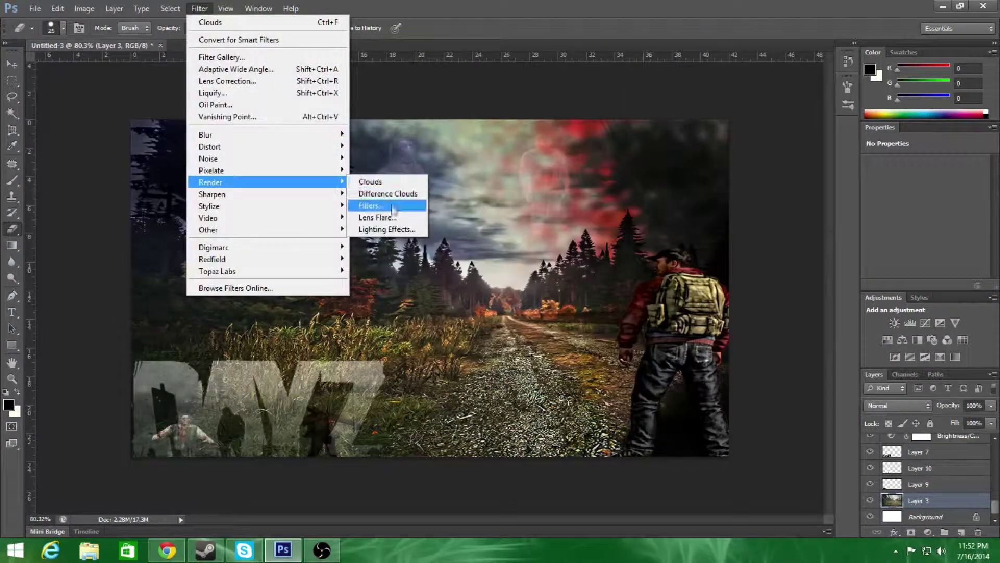
pyautogui.click(386, 218)
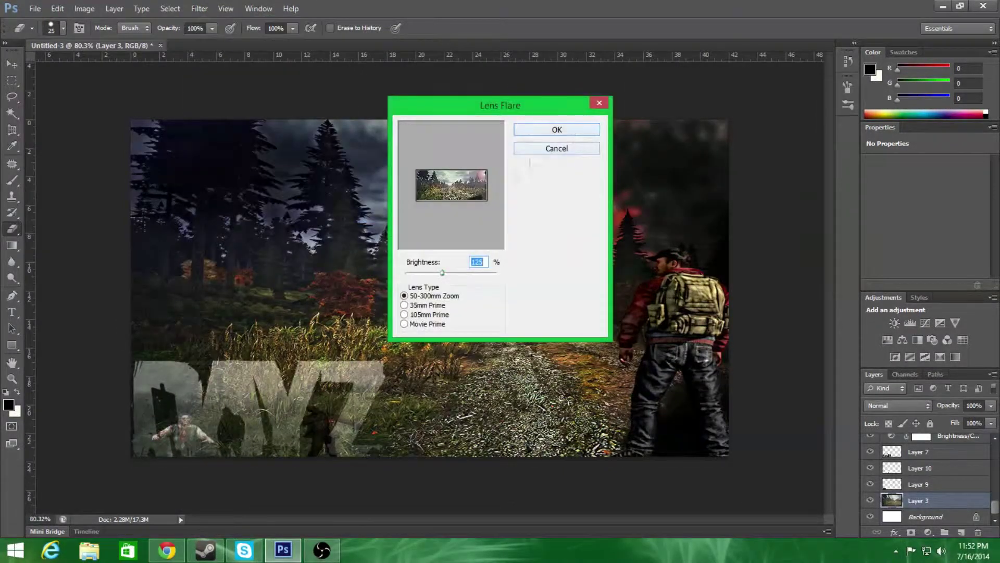
pyautogui.press('Return')
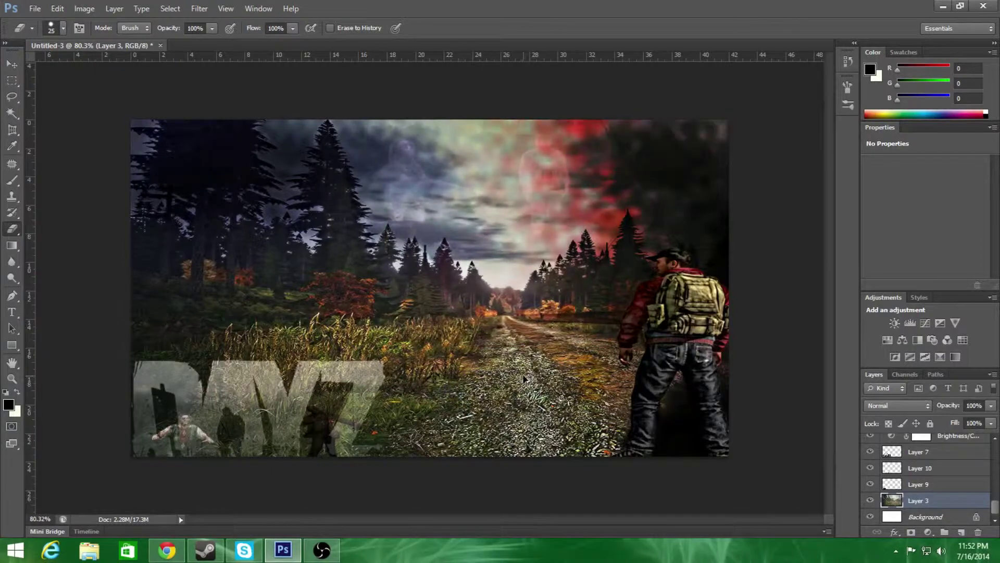
# Reapply the Lens Flare filter twice more to brighten the sky.
pyautogui.click(199, 8)
pyautogui.click(396, 217)
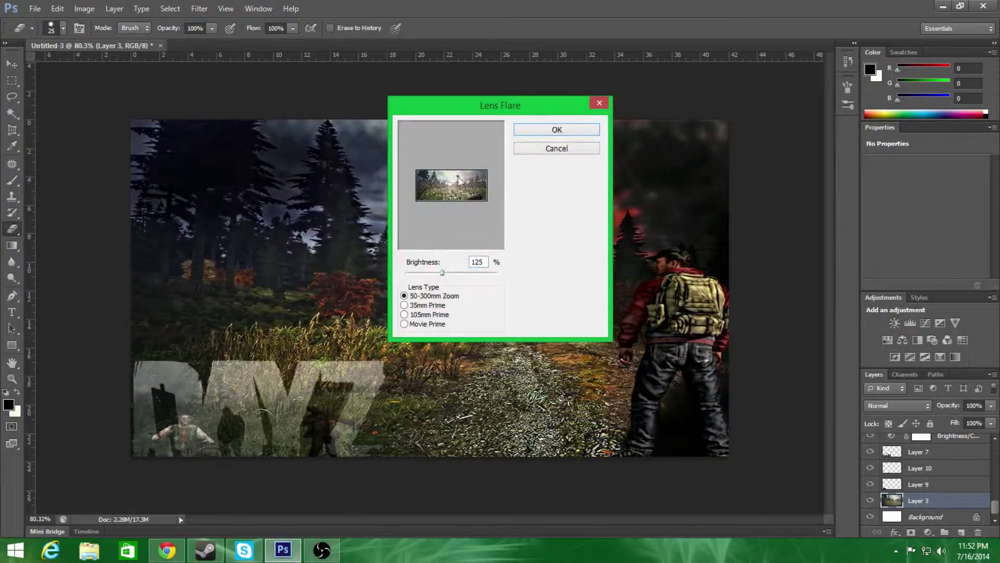
pyautogui.press('Return')
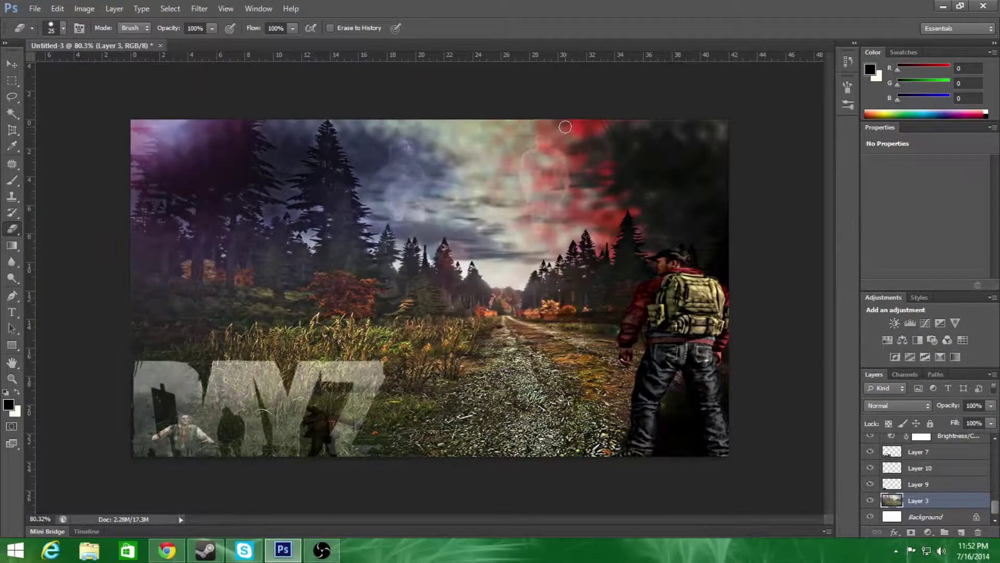
pyautogui.click(199, 9)
pyautogui.click(383, 218)
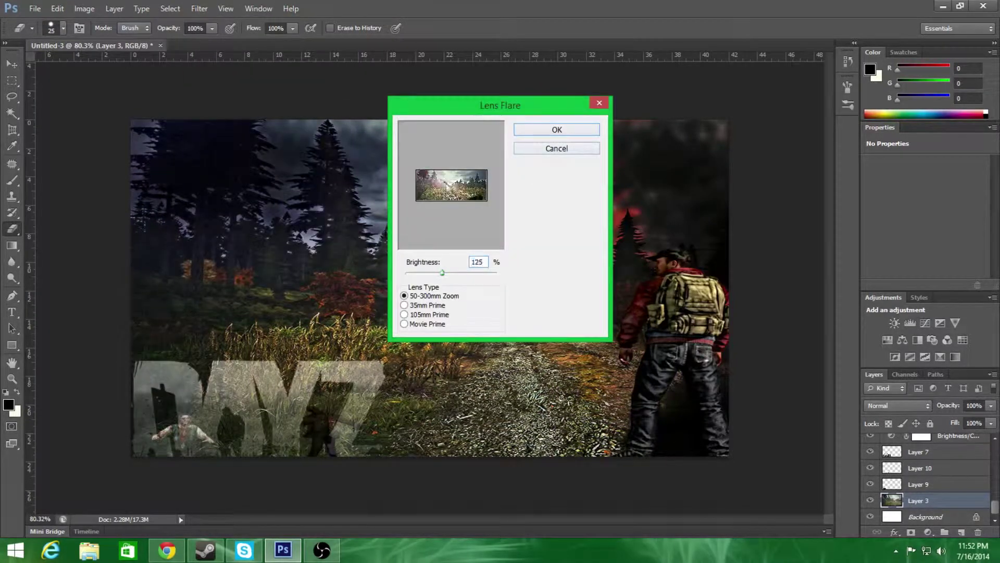
pyautogui.press('Return')
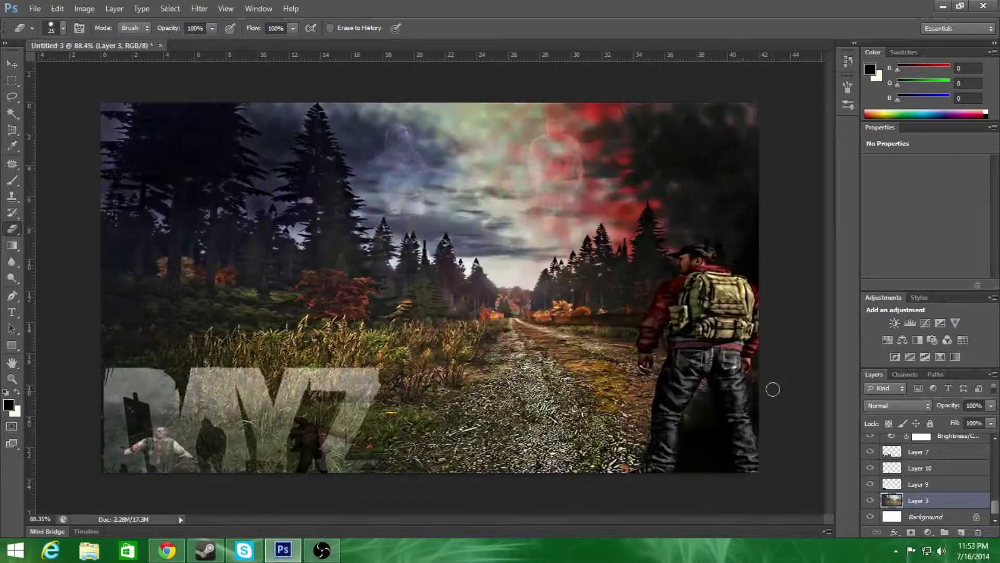
# Choose the Veining Feather 1 brush preset.
pyautogui.scroll(1, 993, 516)
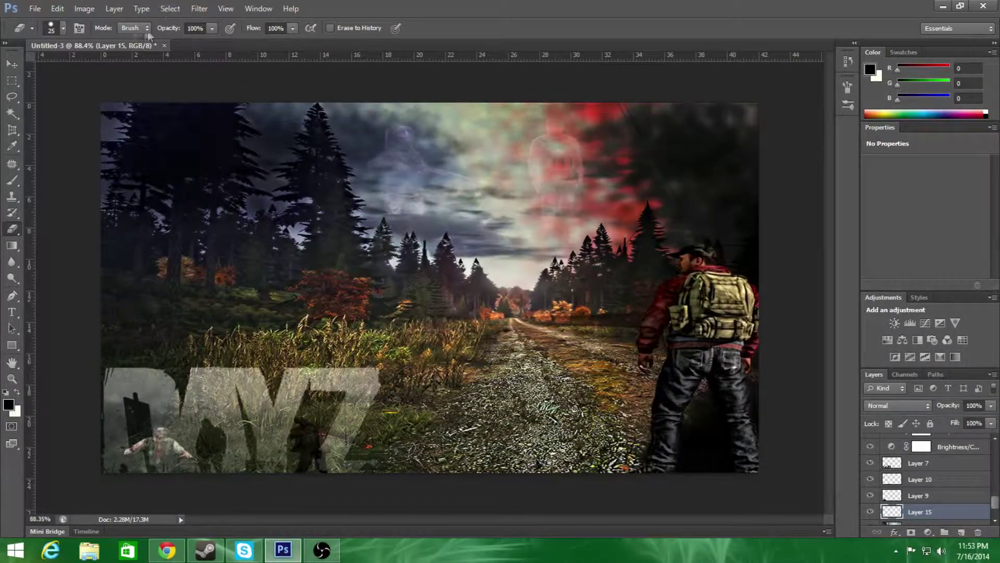
pyautogui.click(62, 28)
pyautogui.click(78, 139)
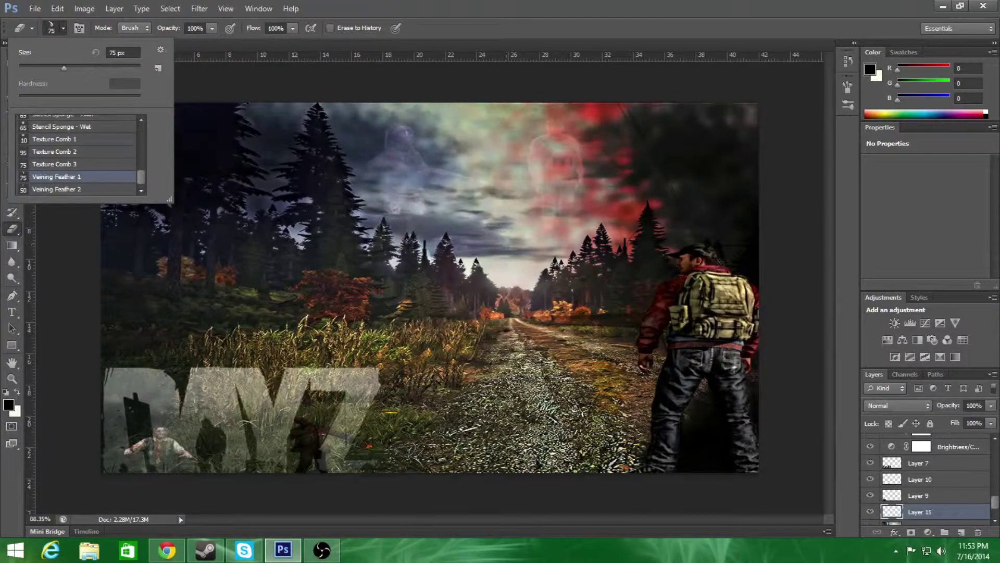
pyautogui.press('Return')
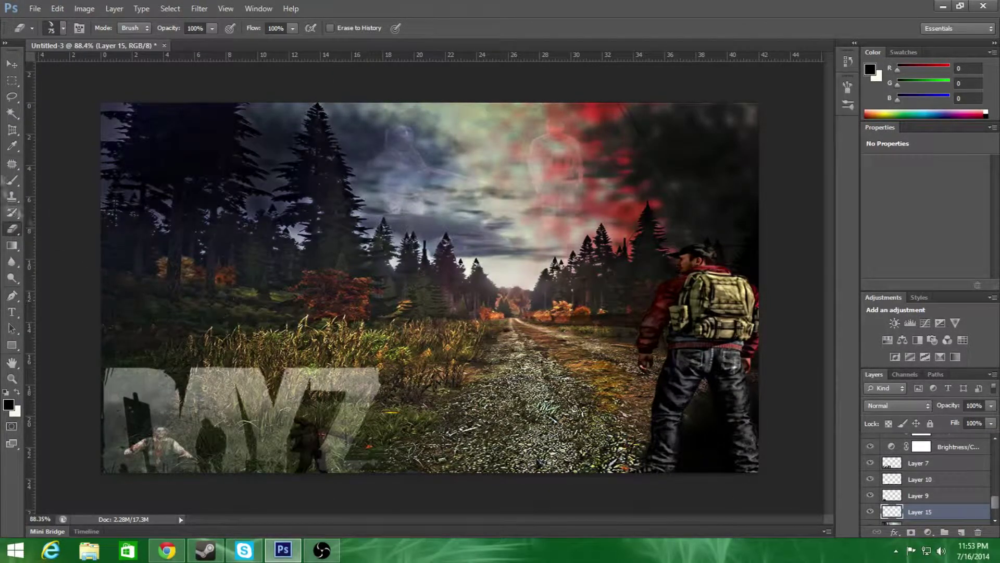
pyautogui.click(62, 28)
pyautogui.press('Return')
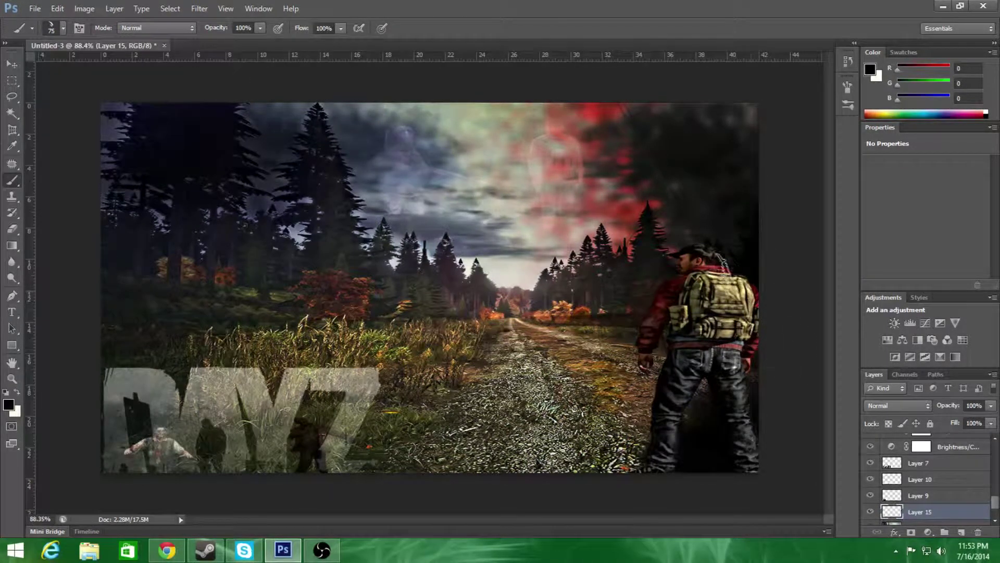
# Resize the brush to 50 then 75 px and stamp a feather near the left trees.
pyautogui.rightClick(72, 73)
pyautogui.press('Return')
pyautogui.rightClick(710, 435)
pyautogui.press('Return')
pyautogui.click(693, 433)
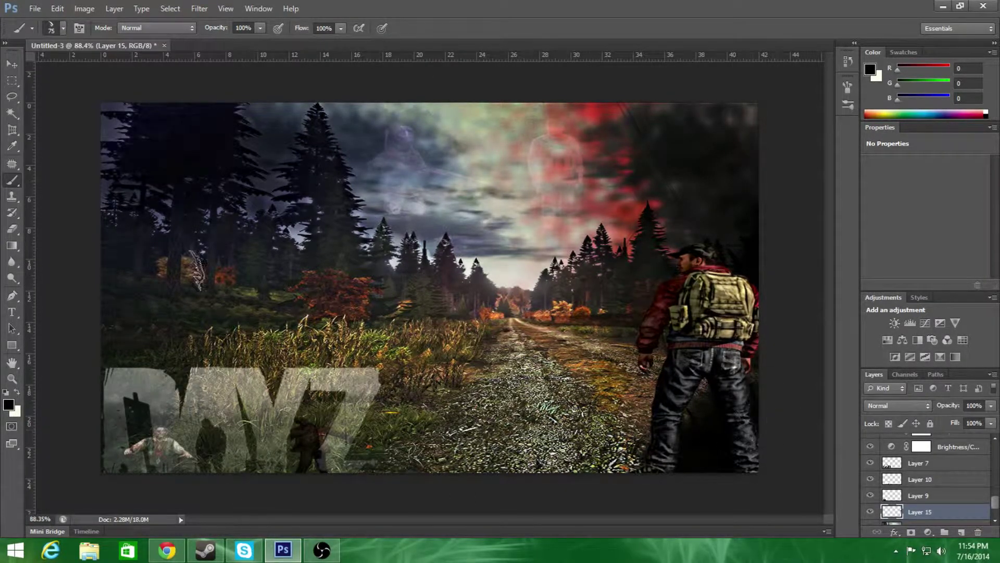
# Load an extra brush set and stamp the 800 px dotted texture over the survivor.
pyautogui.rightClick(196, 268)
pyautogui.moveTo(140, 190); pyautogui.dragTo(144, 133)
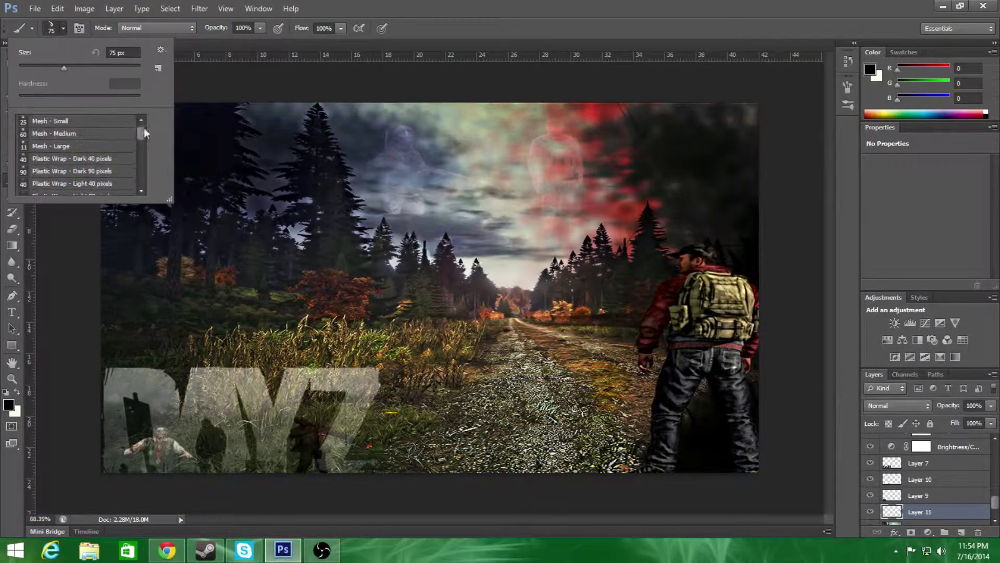
pyautogui.click(160, 50)
pyautogui.click(230, 375)
pyautogui.click(78, 177)
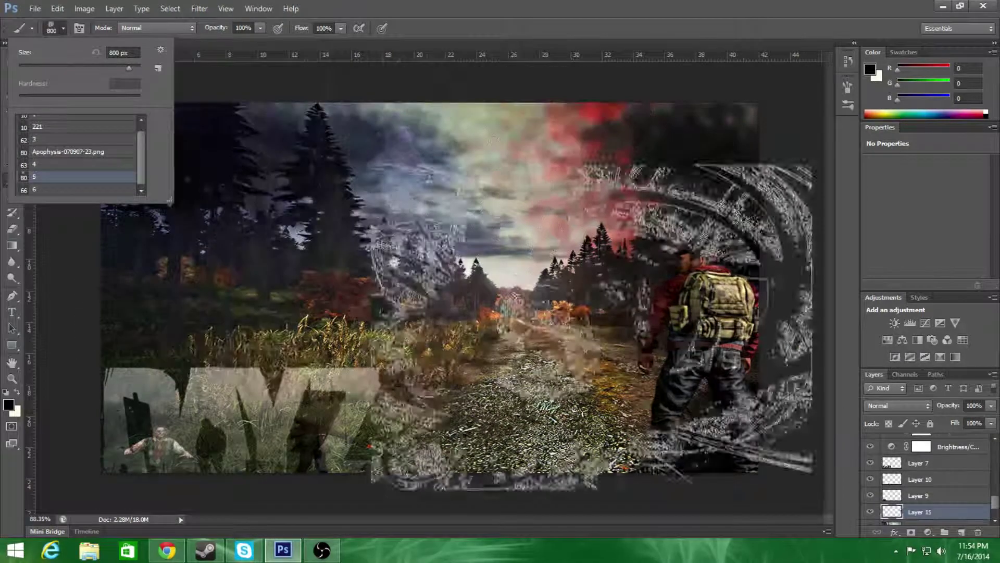
pyautogui.press('Return')
pyautogui.click(677, 359)
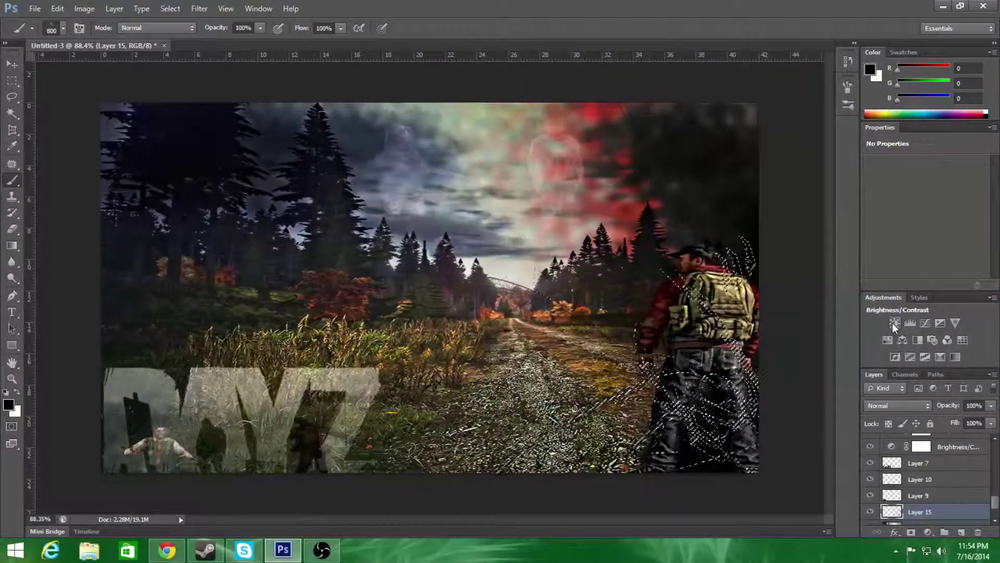
pyautogui.click(894, 323)
# Add a Hue/Saturation adjustment with saturation -23, then reselect Layer 15.
pyautogui.click(887, 339)
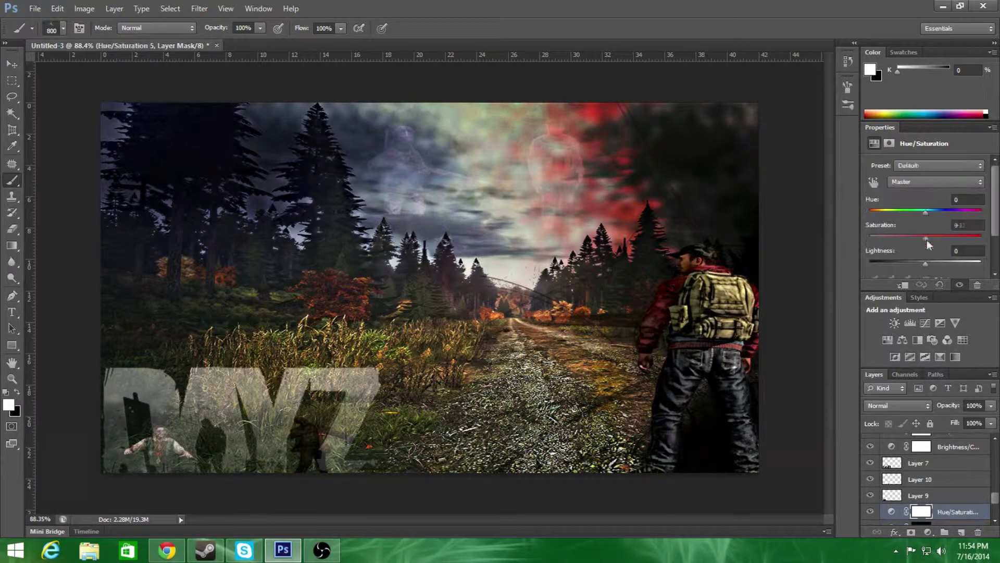
pyautogui.moveTo(925, 237); pyautogui.dragTo(904, 242)
pyautogui.click(901, 495)
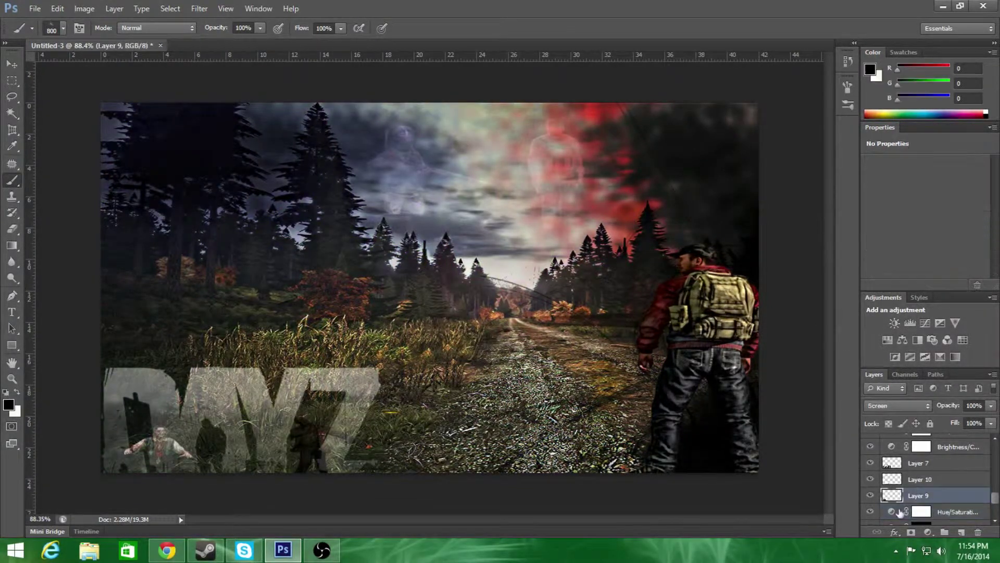
pyautogui.click(170, 9)
pyautogui.click(180, 31)
pyautogui.scroll(-3, 927, 480)
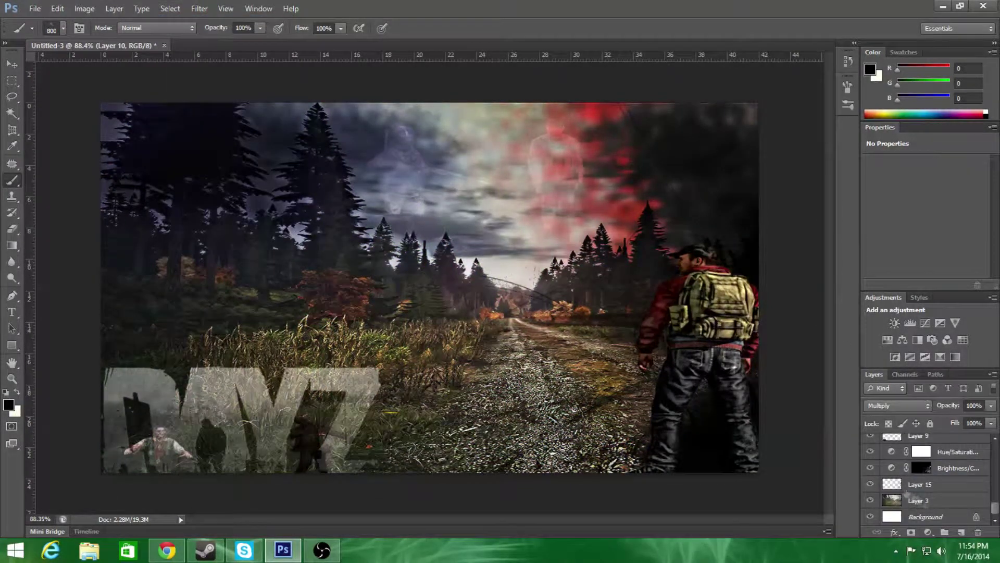
# Add another Hue/Saturation adjustment with hue -180 and raised saturation.
pyautogui.doubleClick(892, 484)
pyautogui.click(511, 128)
pyautogui.press('b')
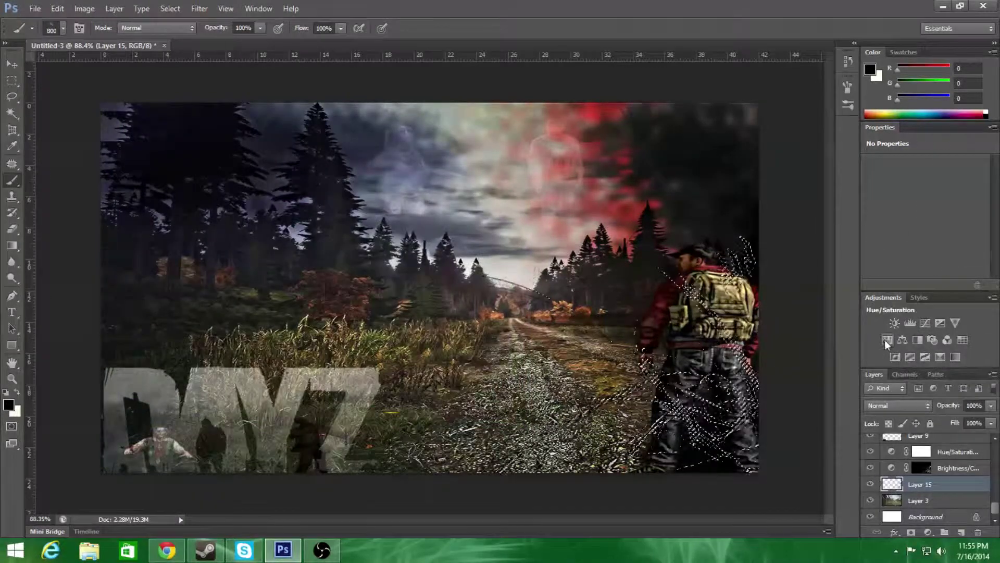
pyautogui.click(887, 340)
pyautogui.moveTo(926, 237); pyautogui.dragTo(919, 239)
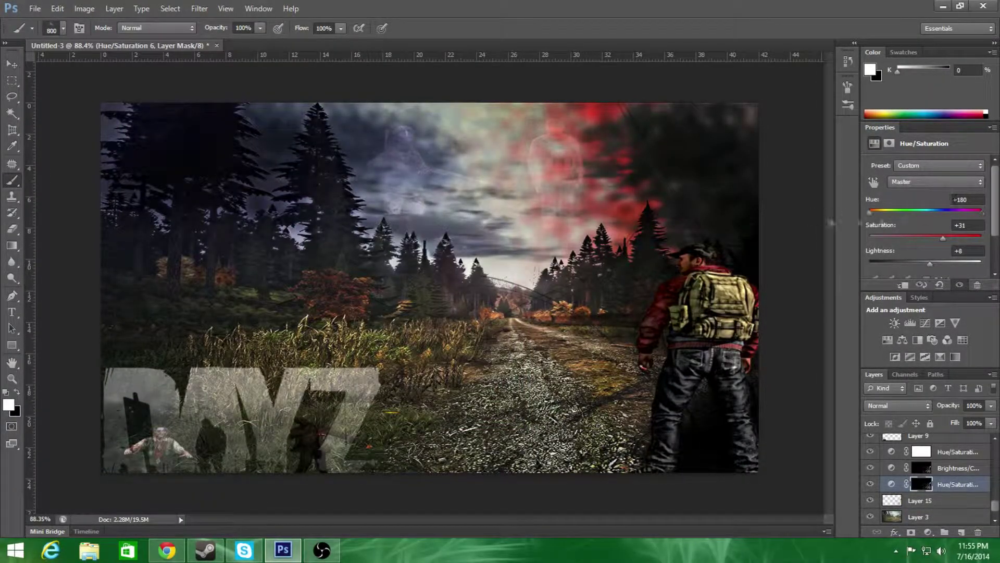
# Add a Curves adjustment, reset its Red channel curve, and stop the recording.
pyautogui.click(925, 322)
pyautogui.moveTo(953, 219); pyautogui.dragTo(957, 223)
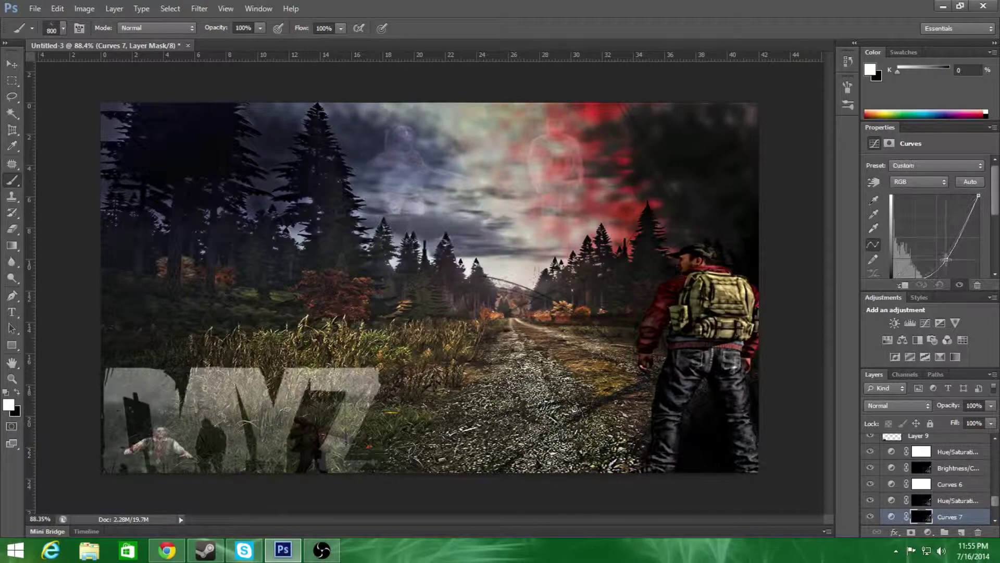
pyautogui.click(928, 182)
pyautogui.click(917, 194)
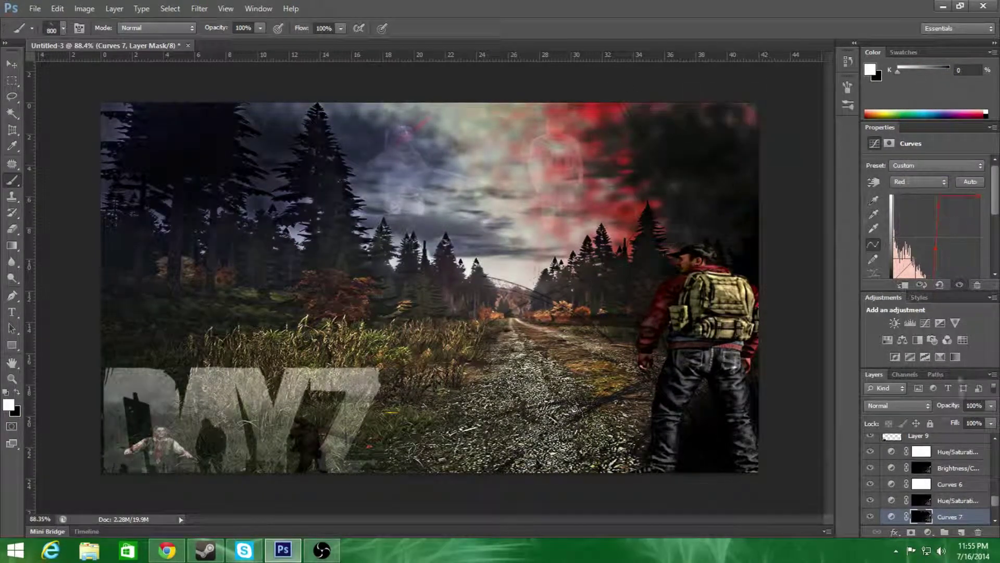
pyautogui.hotkey('ctrl', 'z')
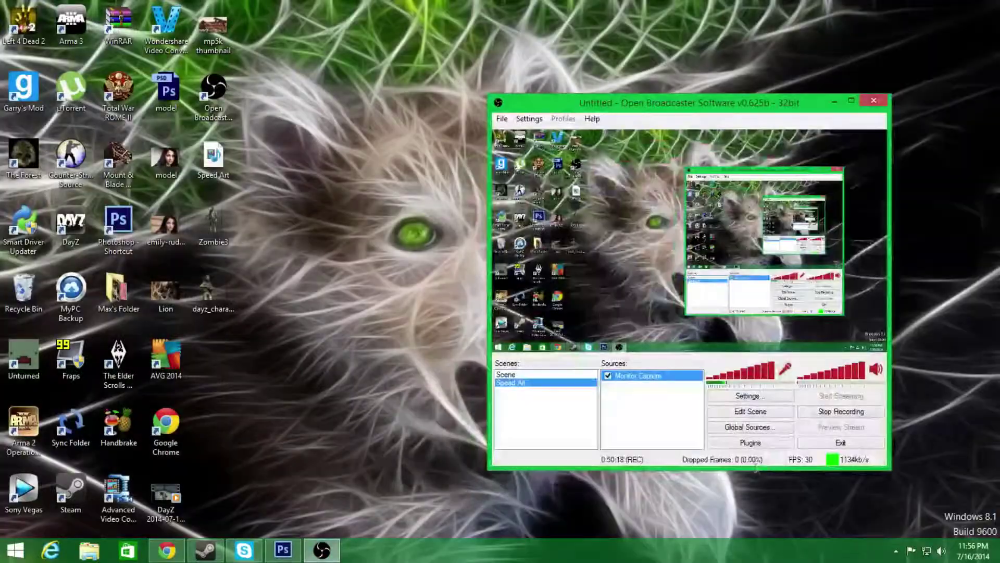
pyautogui.click(840, 414)
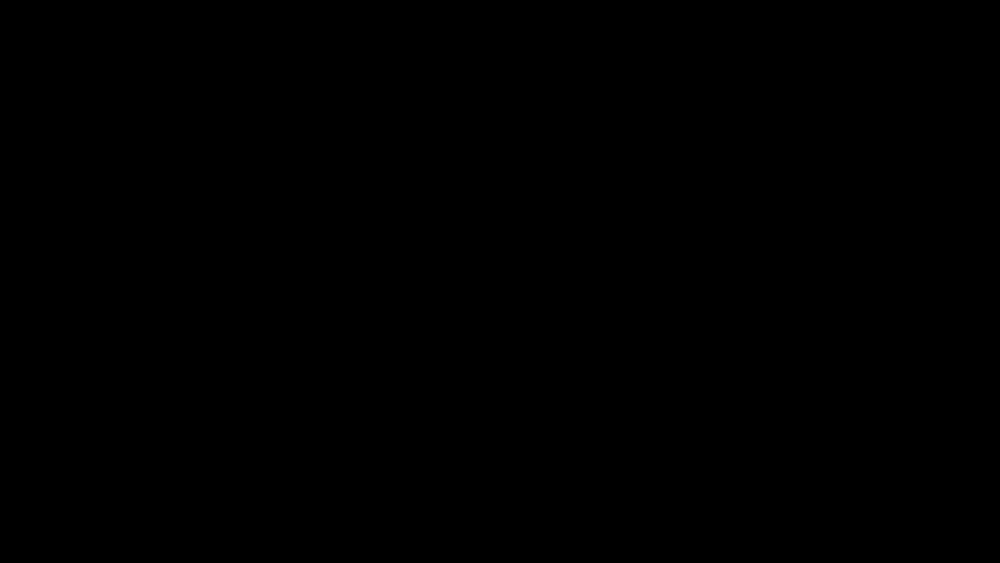